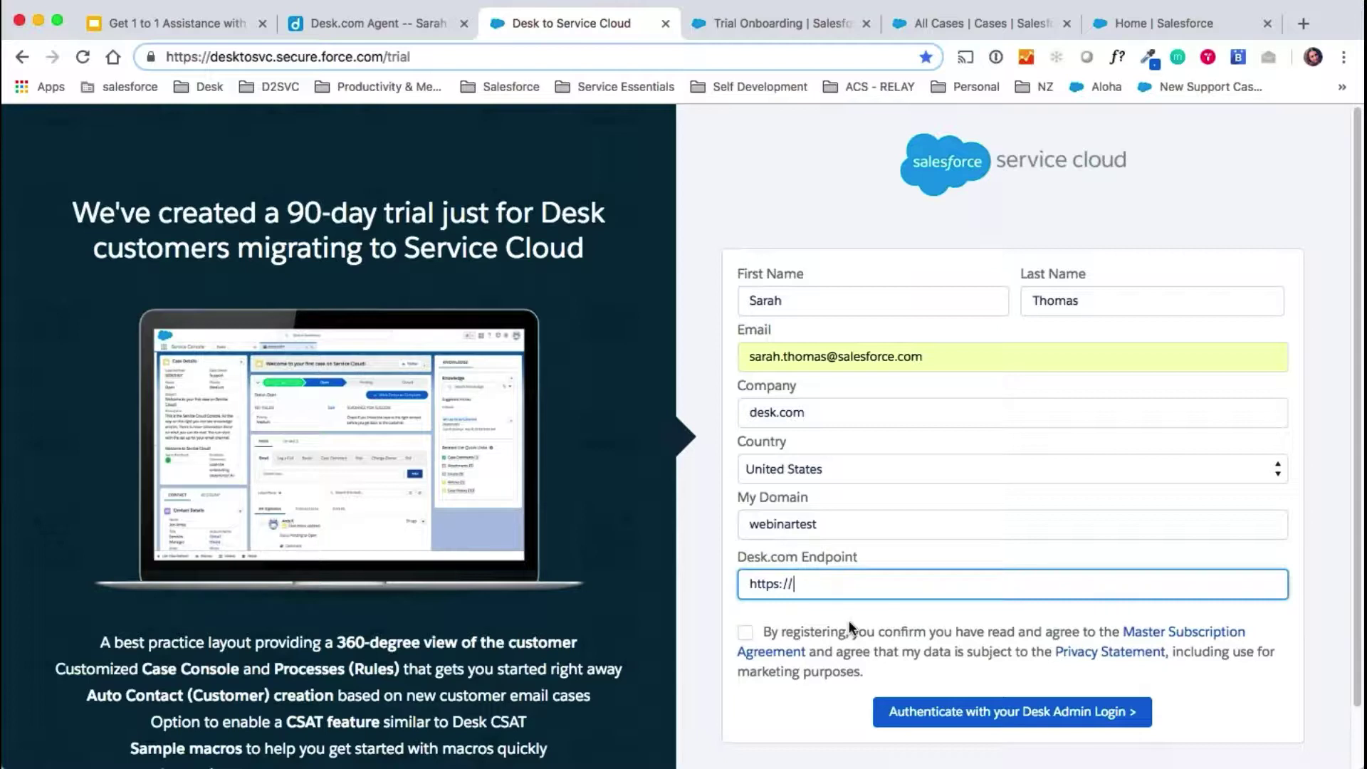
Step: Enter the Desk.com endpoint address, accept the subscription and privacy terms, and start authentication with the Desk admin login
{"action": "type", "text": "zzz-sarah.desk.com"}
{"action": "left_click", "coordinate": [746, 632]}
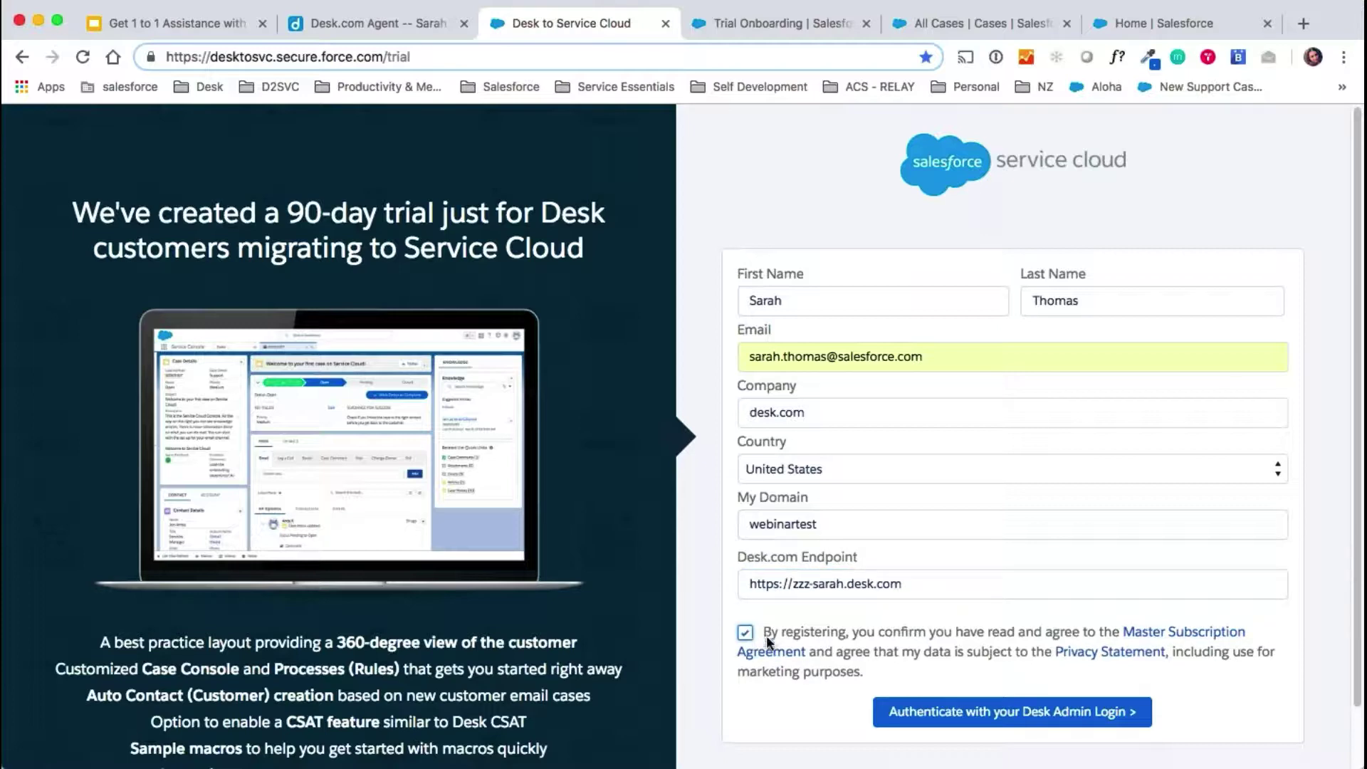
{"action": "left_click", "coordinate": [969, 710]}
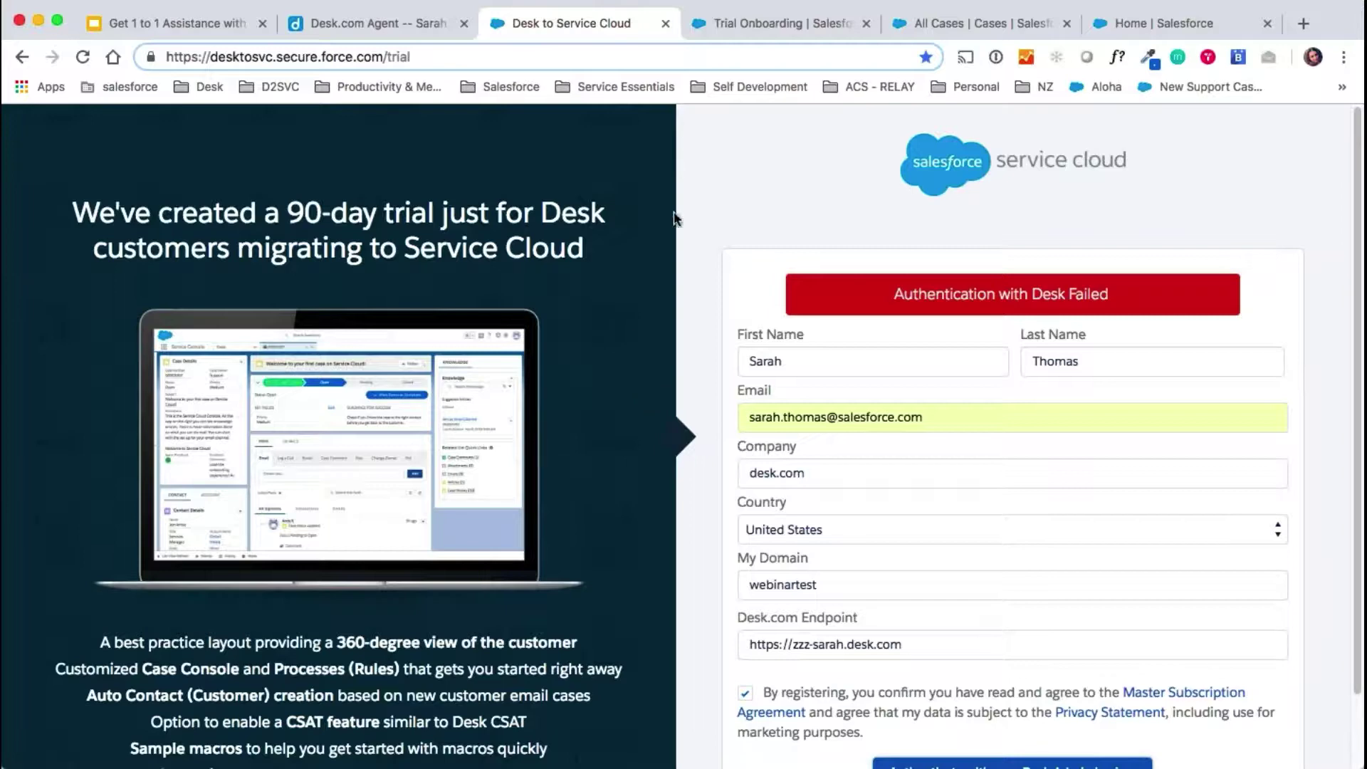
Step: Switch to the Service Cloud trial org and open the Desk Migration Wizard app
{"action": "left_click", "coordinate": [745, 24]}
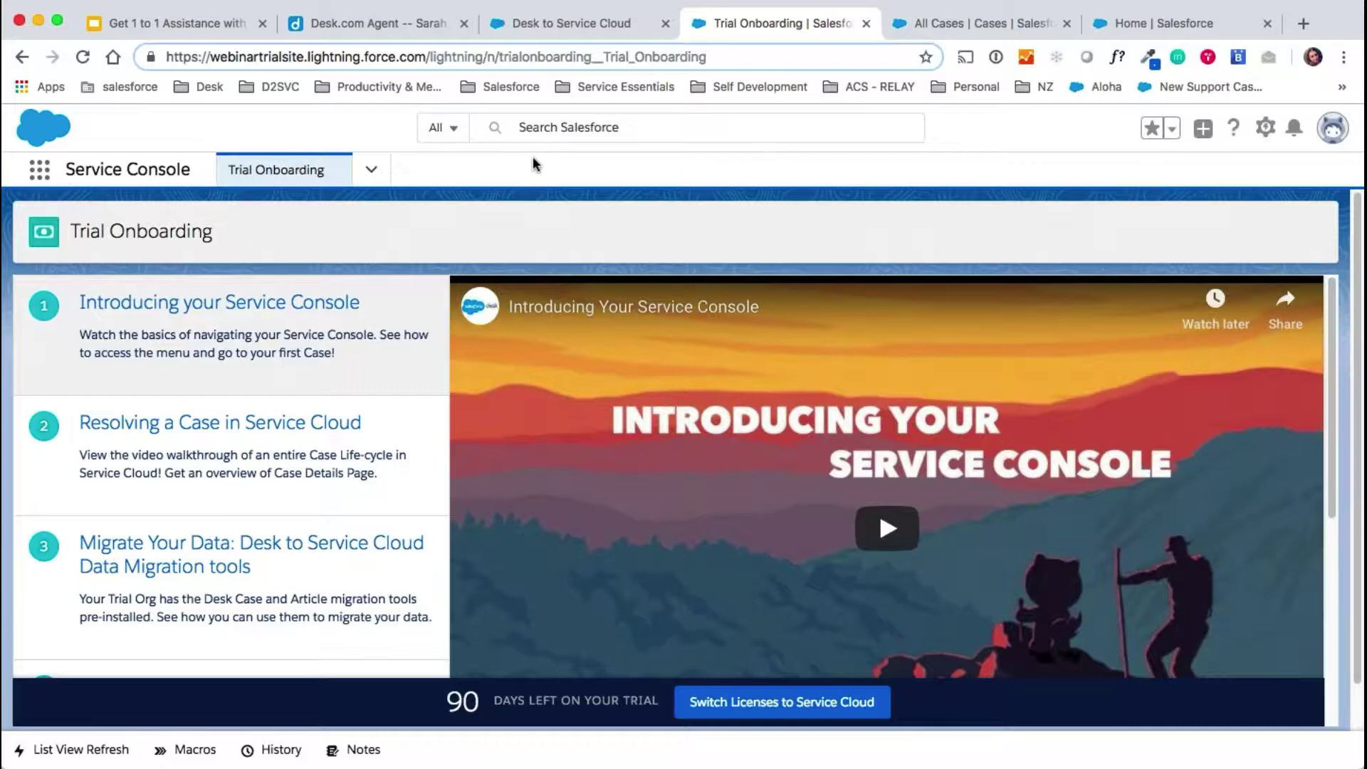
{"action": "left_click", "coordinate": [41, 173]}
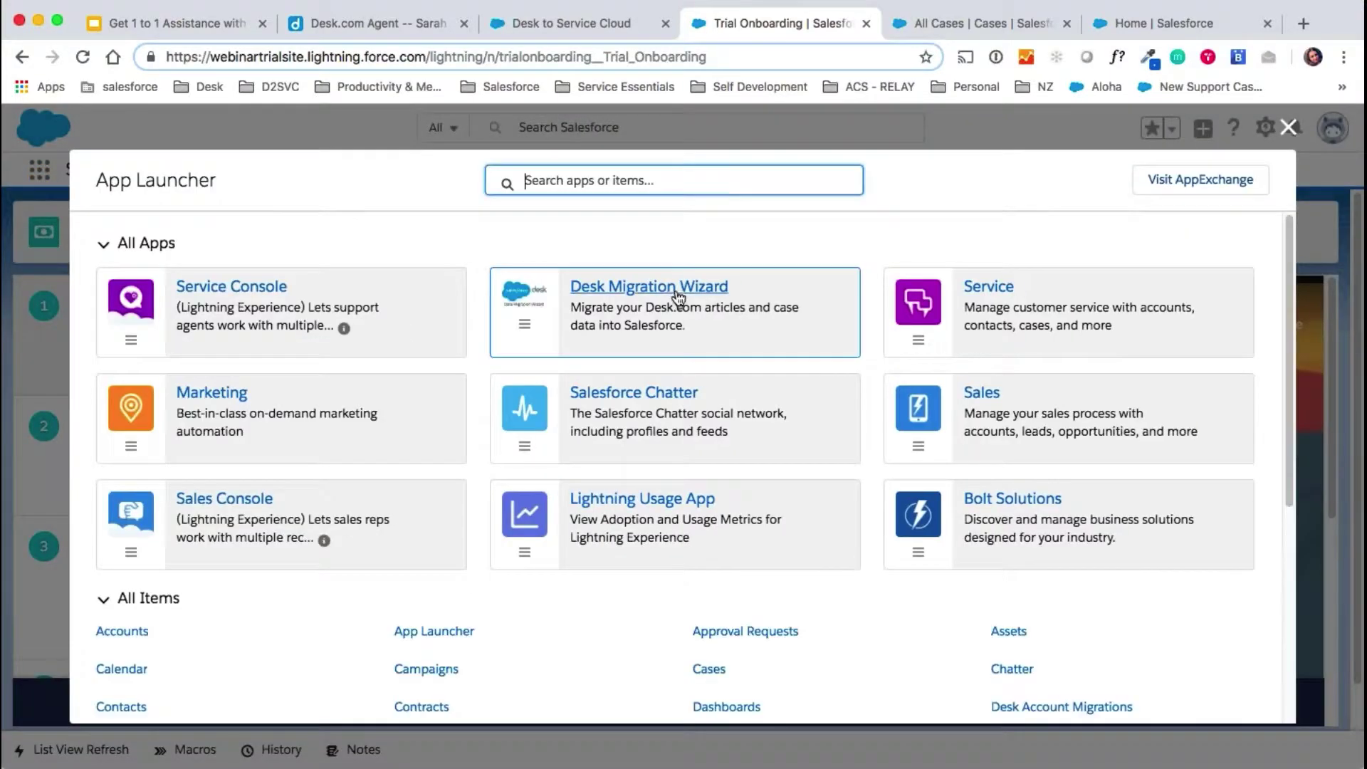
{"action": "left_click", "coordinate": [678, 288]}
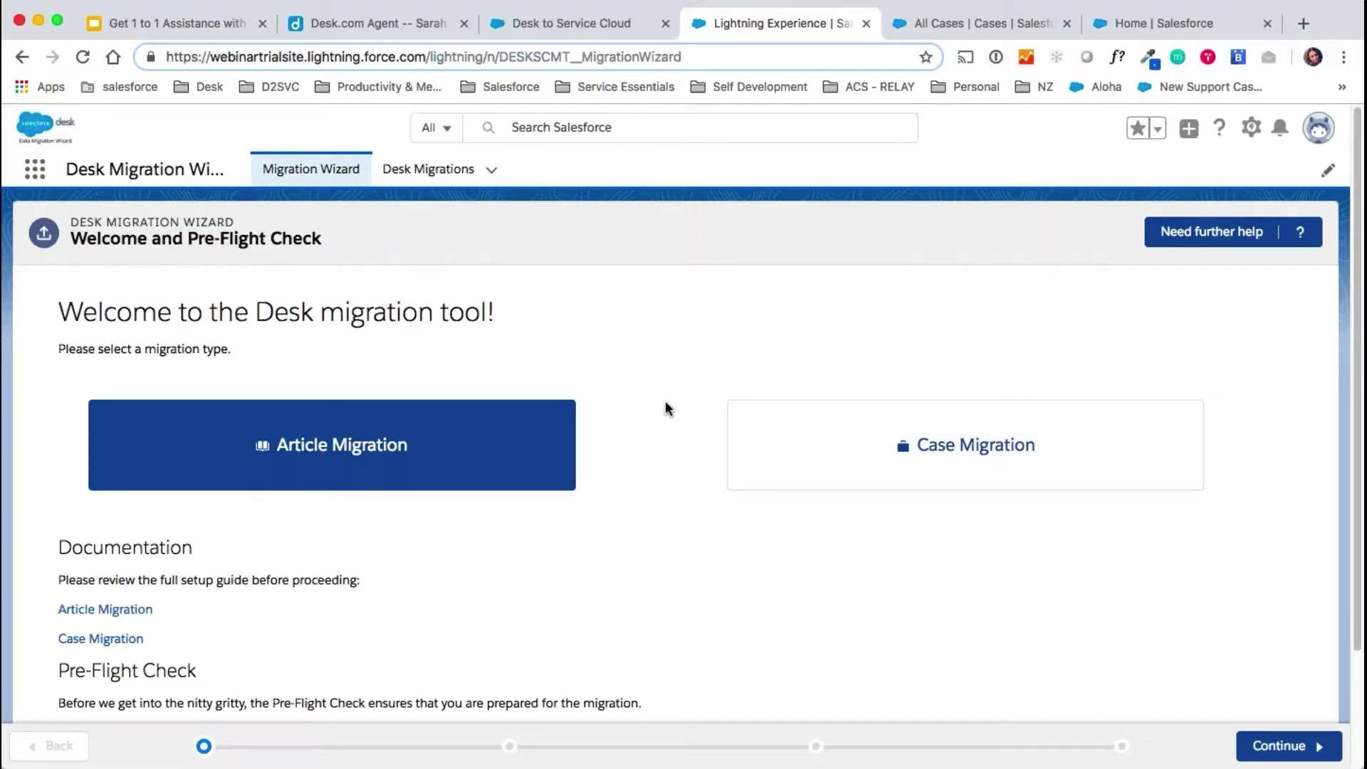
Step: Choose Case Migration as the migration type and continue to the migration configuration page
{"action": "left_click", "coordinate": [885, 446]}
{"action": "scroll", "coordinate": [666, 436], "scroll_direction": "down", "scroll_amount": 3}
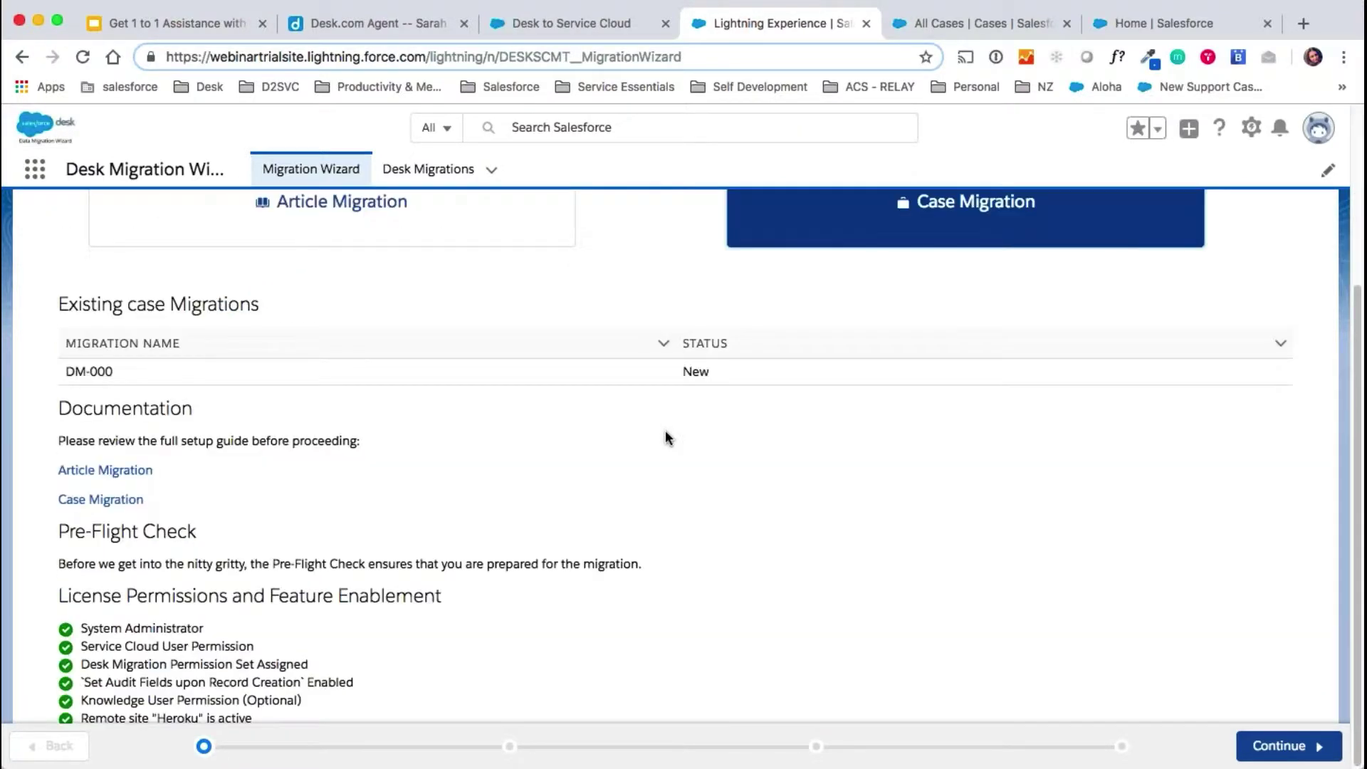
{"action": "left_click", "coordinate": [1285, 746]}
{"action": "left_click", "coordinate": [1122, 327]}
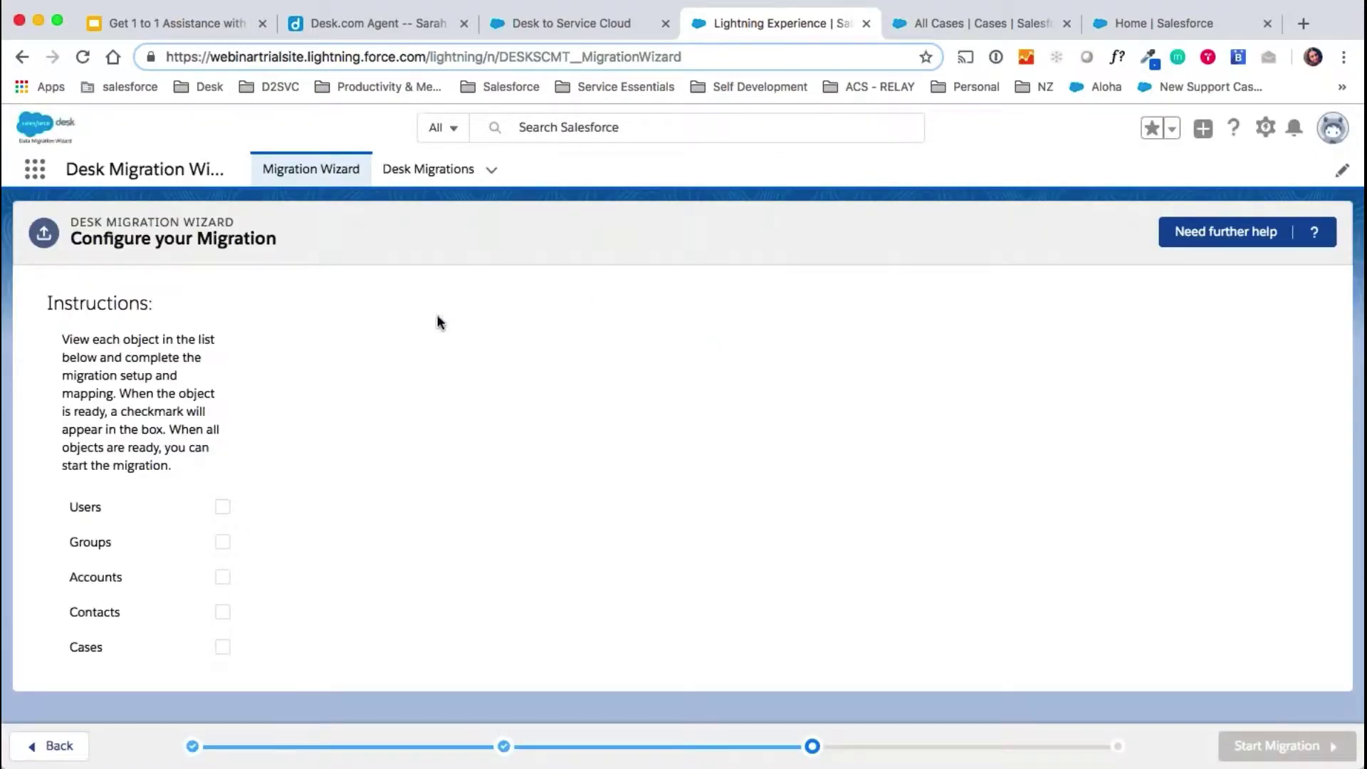
Step: Select a profile for the migrated users, then open the group mapping
{"action": "left_click", "coordinate": [88, 508]}
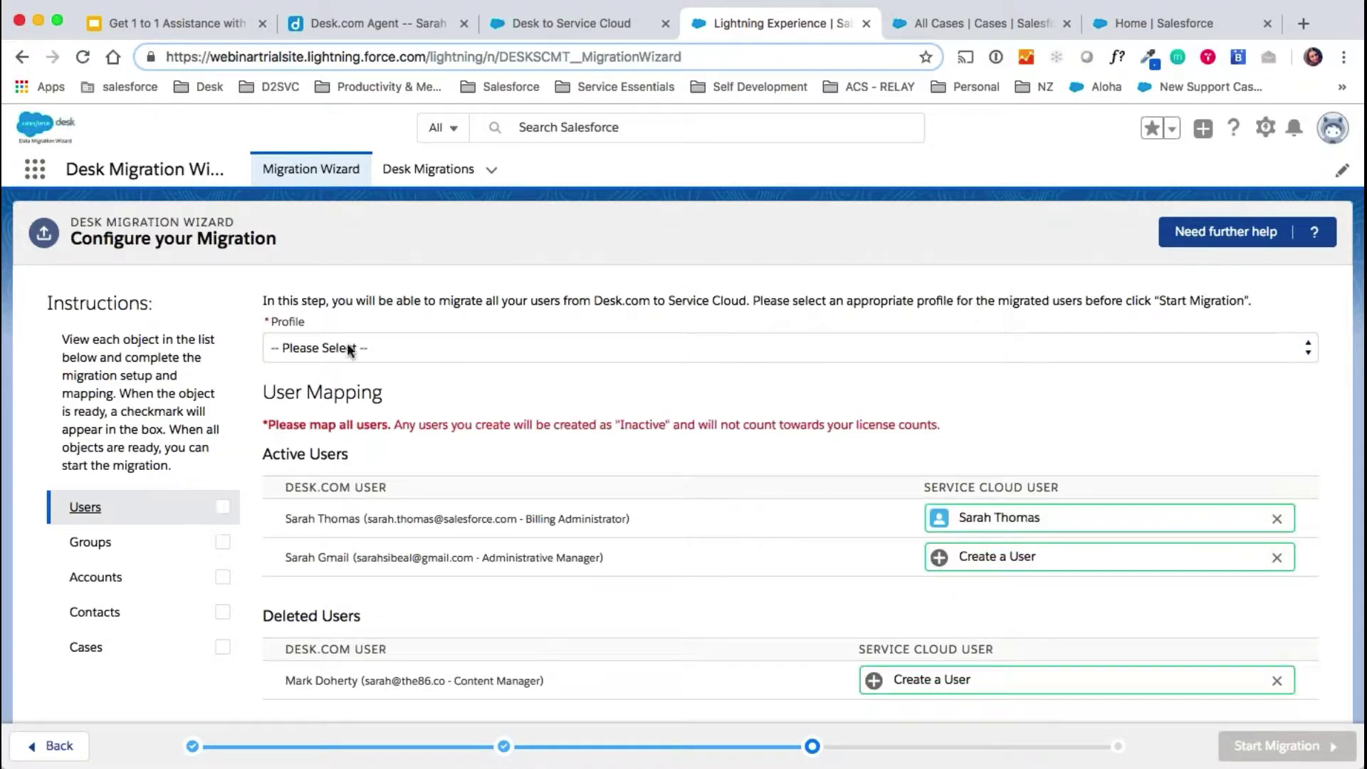
{"action": "left_click", "coordinate": [406, 354]}
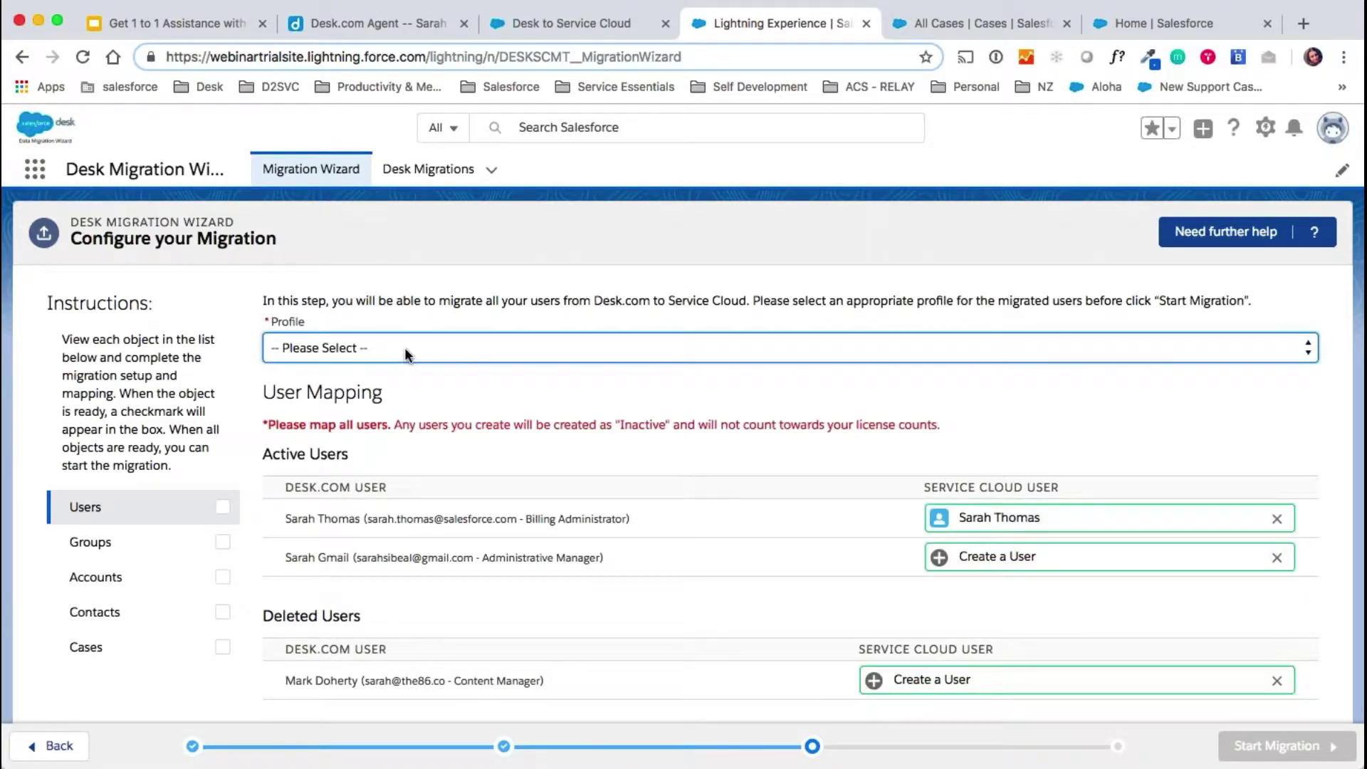
{"action": "left_click", "coordinate": [395, 427]}
{"action": "left_click", "coordinate": [199, 543]}
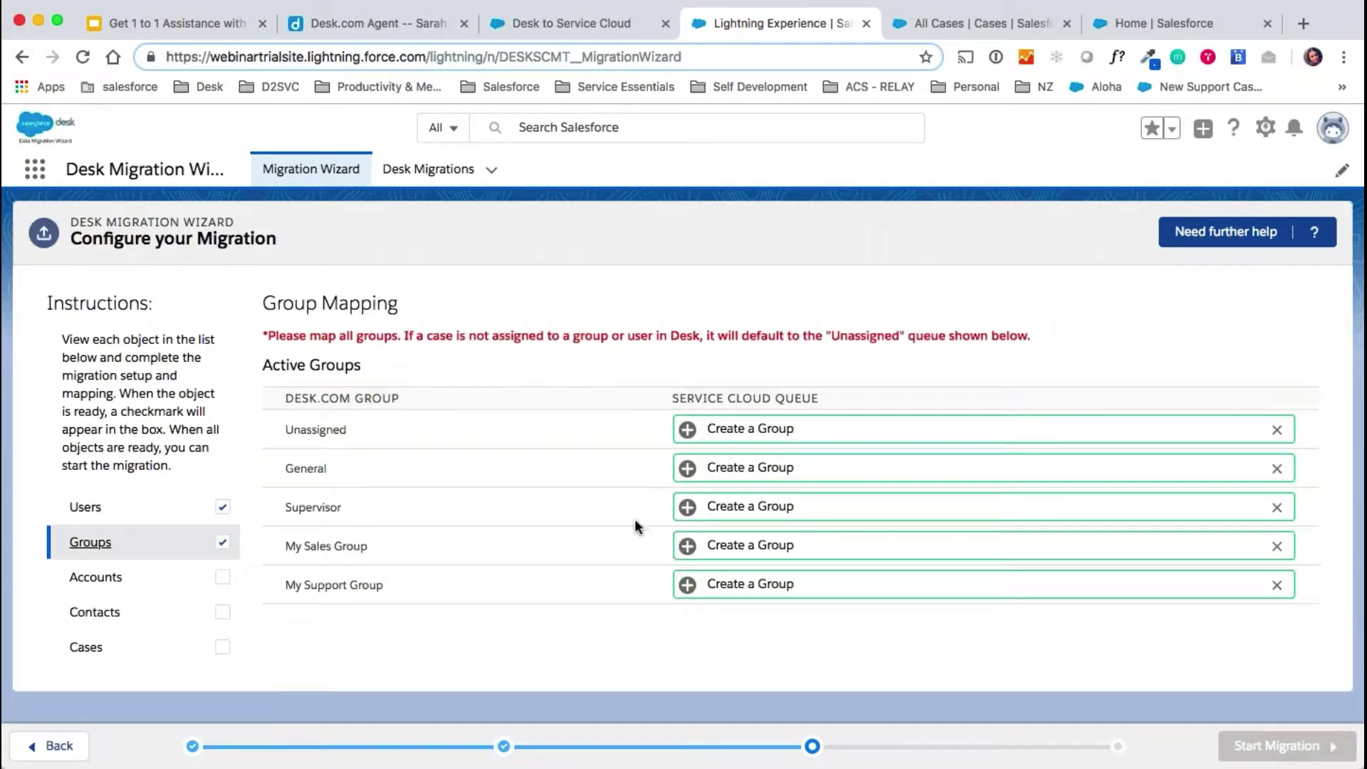
Step: Open the account mapping and select Account Layout as the layout for mapped fields
{"action": "left_click", "coordinate": [223, 576]}
{"action": "left_click", "coordinate": [441, 482]}
{"action": "left_click", "coordinate": [443, 486]}
{"action": "scroll", "coordinate": [443, 486], "scroll_direction": "down", "scroll_amount": 2}
Step: Map the account fields Domains, Created At, Updated At and External Id to new custom fields
{"action": "left_click", "coordinate": [741, 555]}
{"action": "left_click", "coordinate": [811, 585]}
{"action": "left_click", "coordinate": [720, 595]}
{"action": "left_click", "coordinate": [734, 625]}
{"action": "left_click", "coordinate": [727, 634]}
{"action": "left_click", "coordinate": [731, 673]}
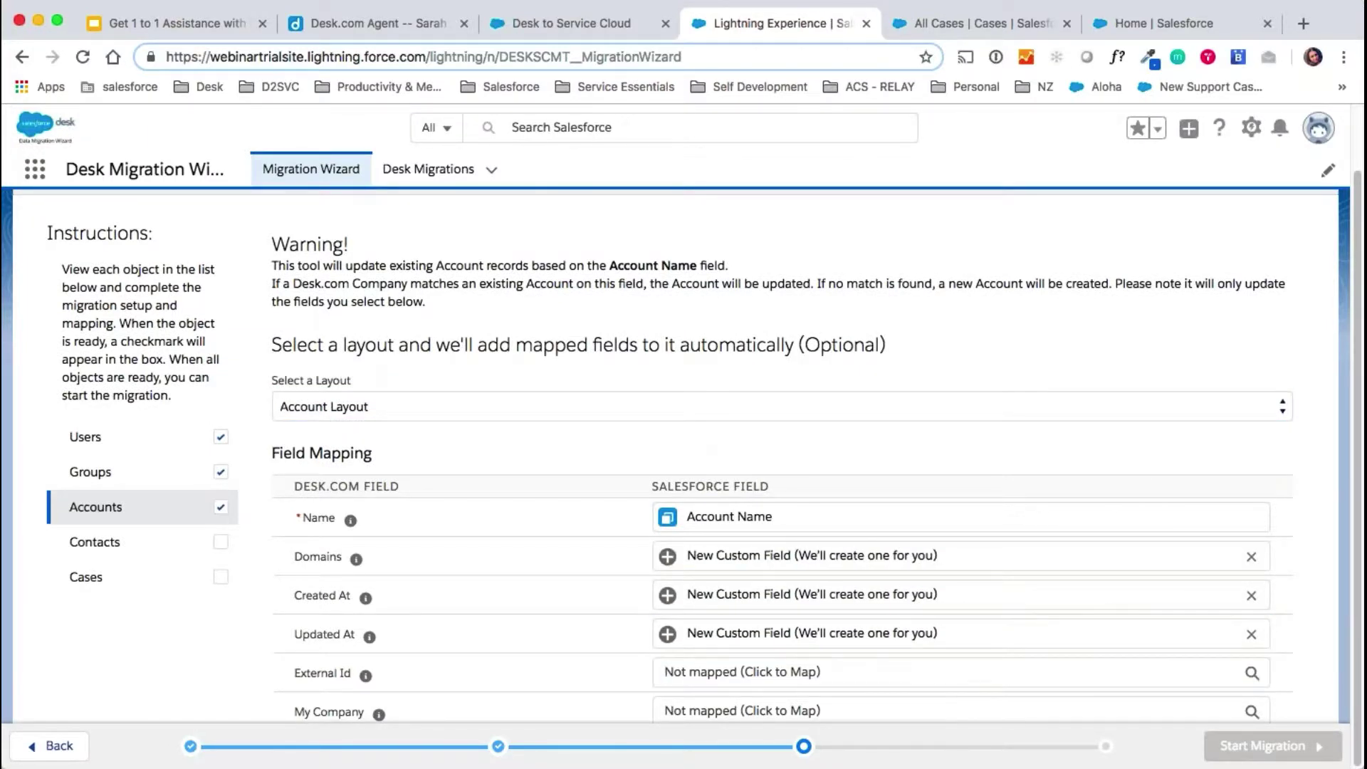
{"action": "left_click", "coordinate": [739, 678]}
{"action": "left_click", "coordinate": [743, 708]}
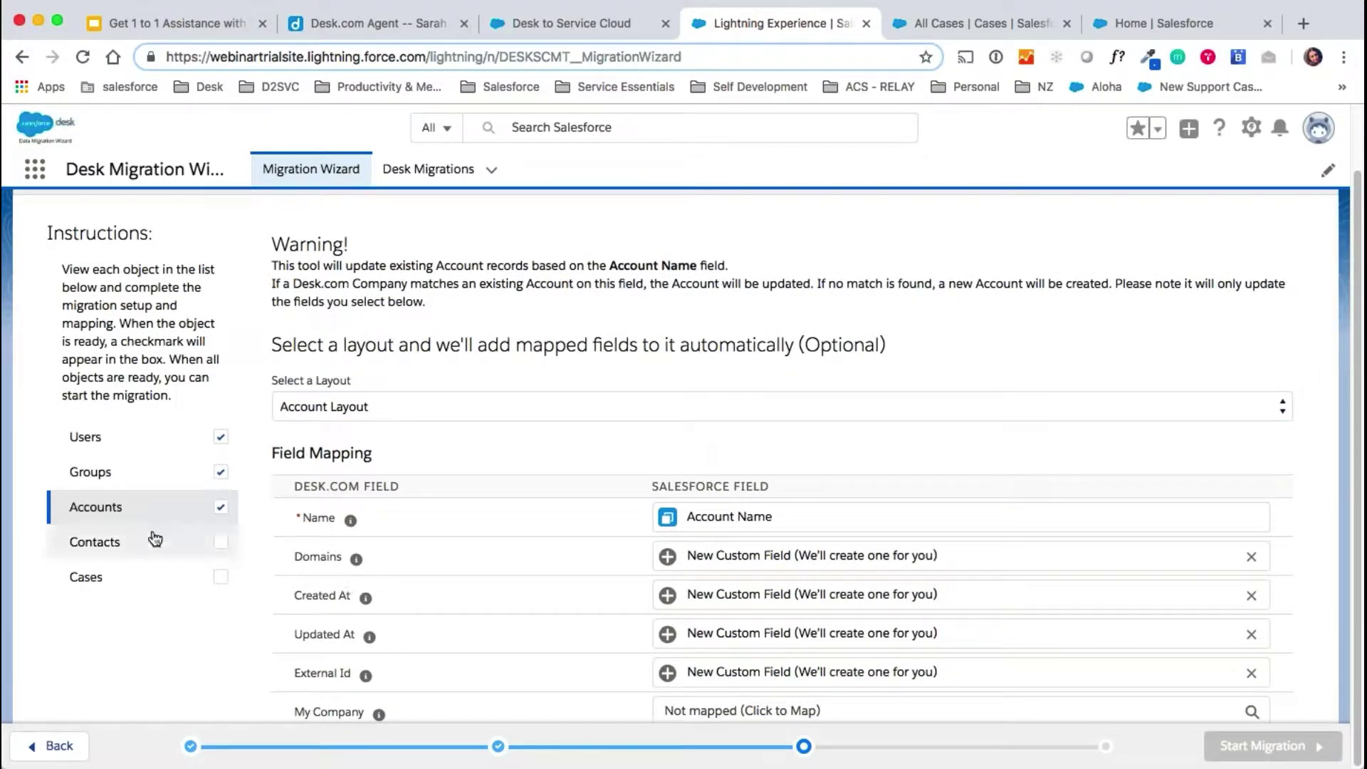
Step: Open the contact mapping and select Contact Layout as the layout for mapped fields
{"action": "left_click", "coordinate": [159, 545]}
{"action": "left_click", "coordinate": [348, 391]}
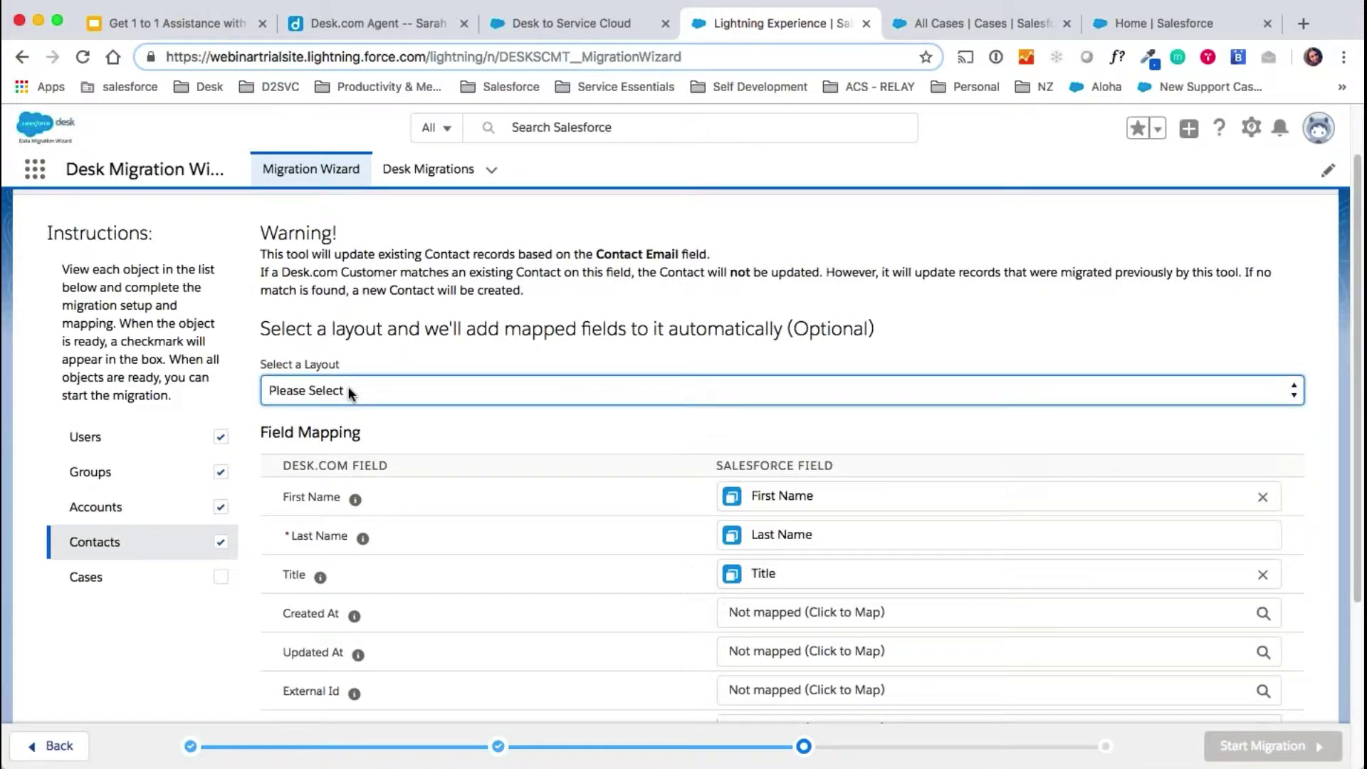
{"action": "left_click", "coordinate": [349, 403]}
{"action": "scroll", "coordinate": [560, 501], "scroll_direction": "down", "scroll_amount": 3}
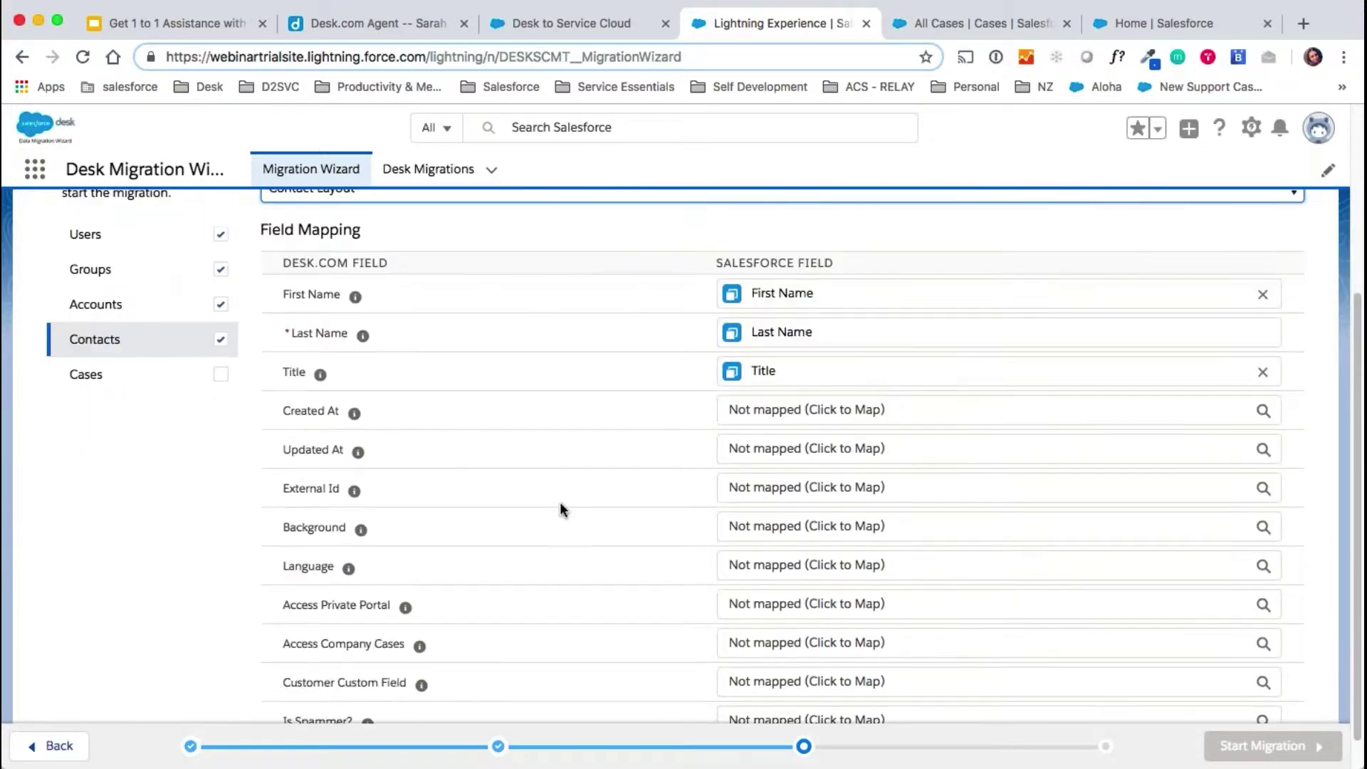
Step: Map the contact fields Created At, Updated At, External Id, Background and Language to new custom fields
{"action": "left_click", "coordinate": [745, 409]}
{"action": "left_click", "coordinate": [784, 443]}
{"action": "left_click", "coordinate": [784, 448]}
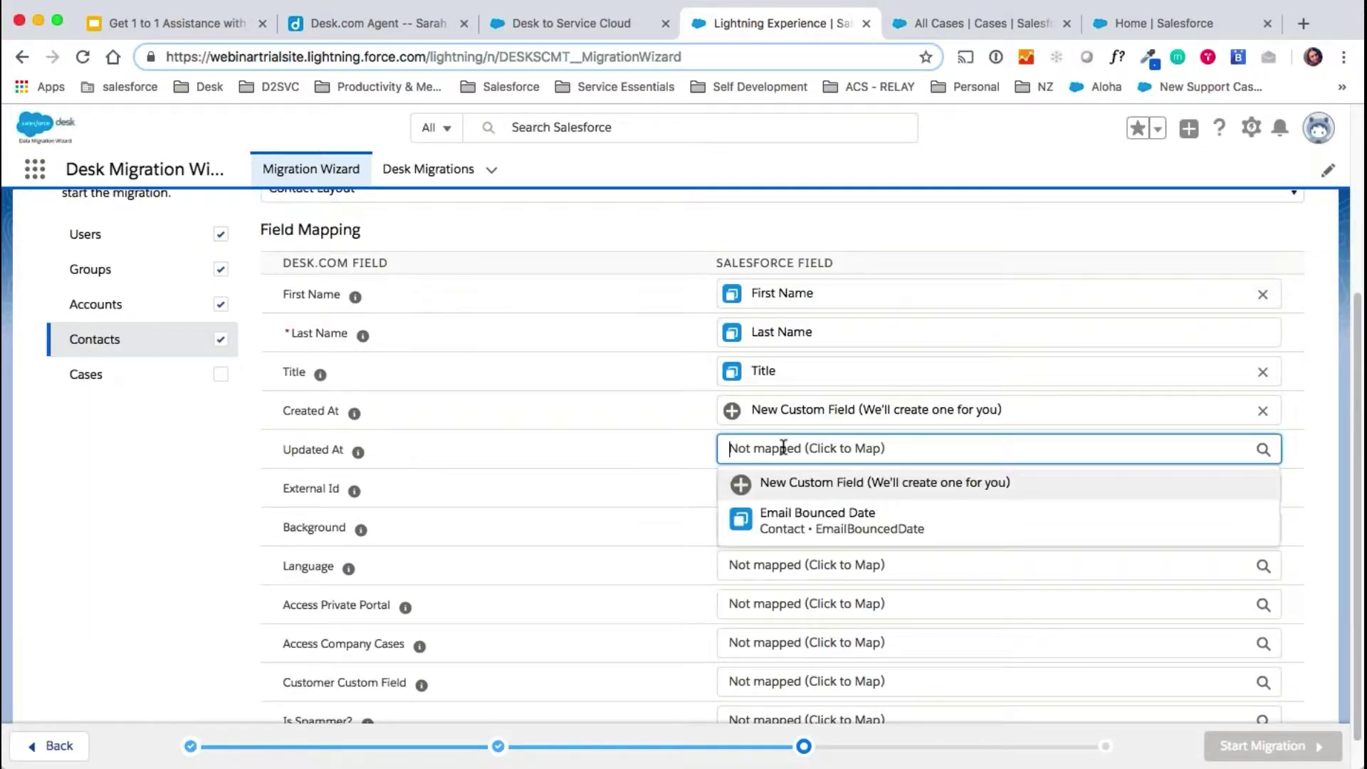
{"action": "left_click", "coordinate": [805, 483]}
{"action": "left_click", "coordinate": [801, 493]}
{"action": "left_click", "coordinate": [817, 531]}
{"action": "left_click", "coordinate": [814, 527]}
{"action": "left_click", "coordinate": [830, 559]}
{"action": "left_click", "coordinate": [822, 568]}
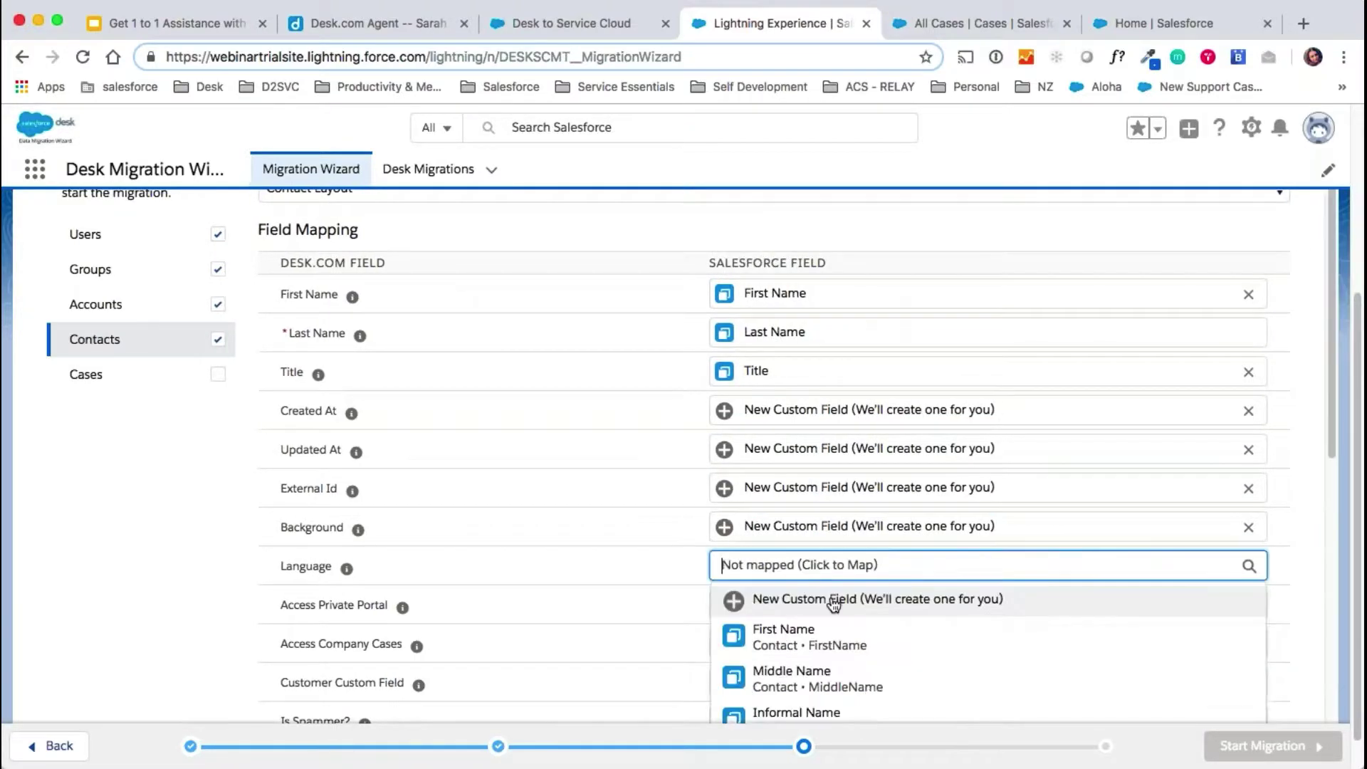
{"action": "left_click", "coordinate": [833, 602]}
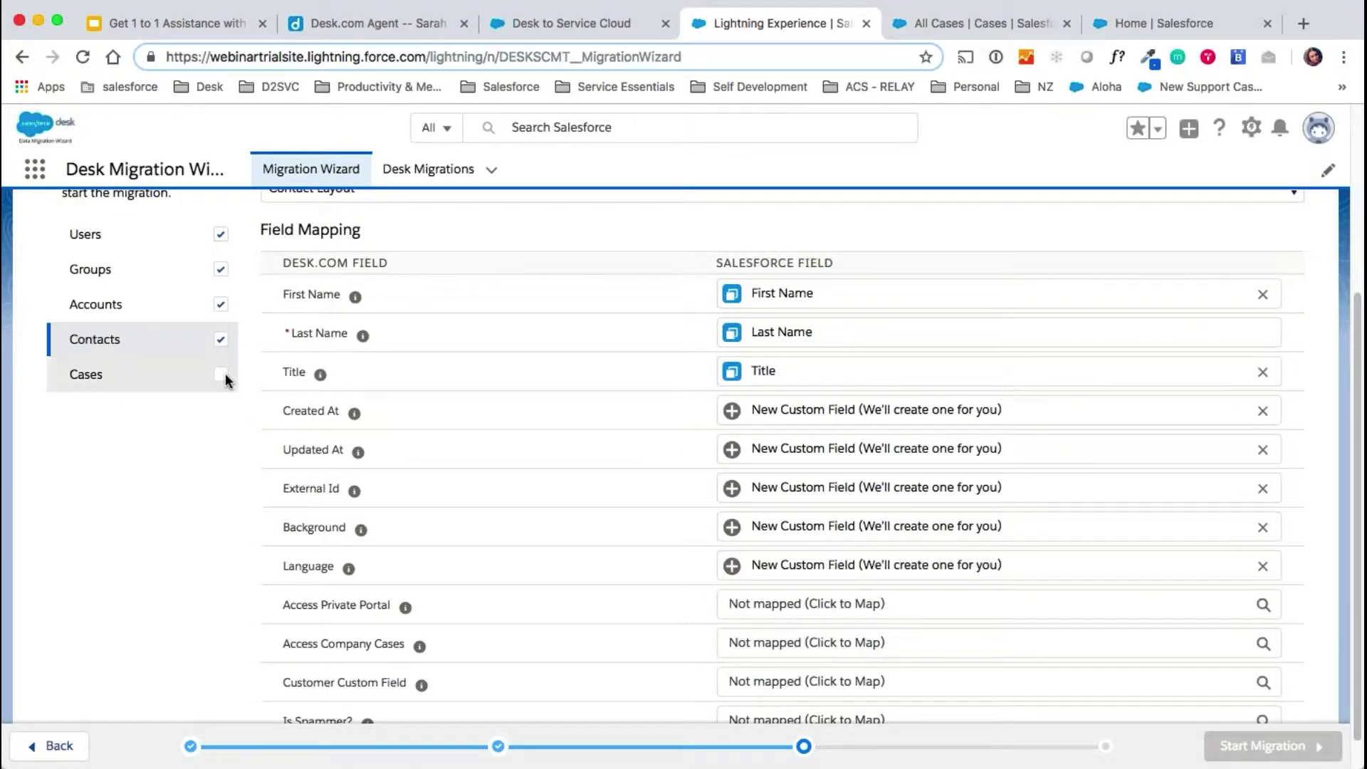
Step: Open the case mapping, set the data set to Migrate All Data and the layout to Case Layout
{"action": "left_click", "coordinate": [225, 373]}
{"action": "scroll", "coordinate": [356, 275], "scroll_direction": "up", "scroll_amount": 1}
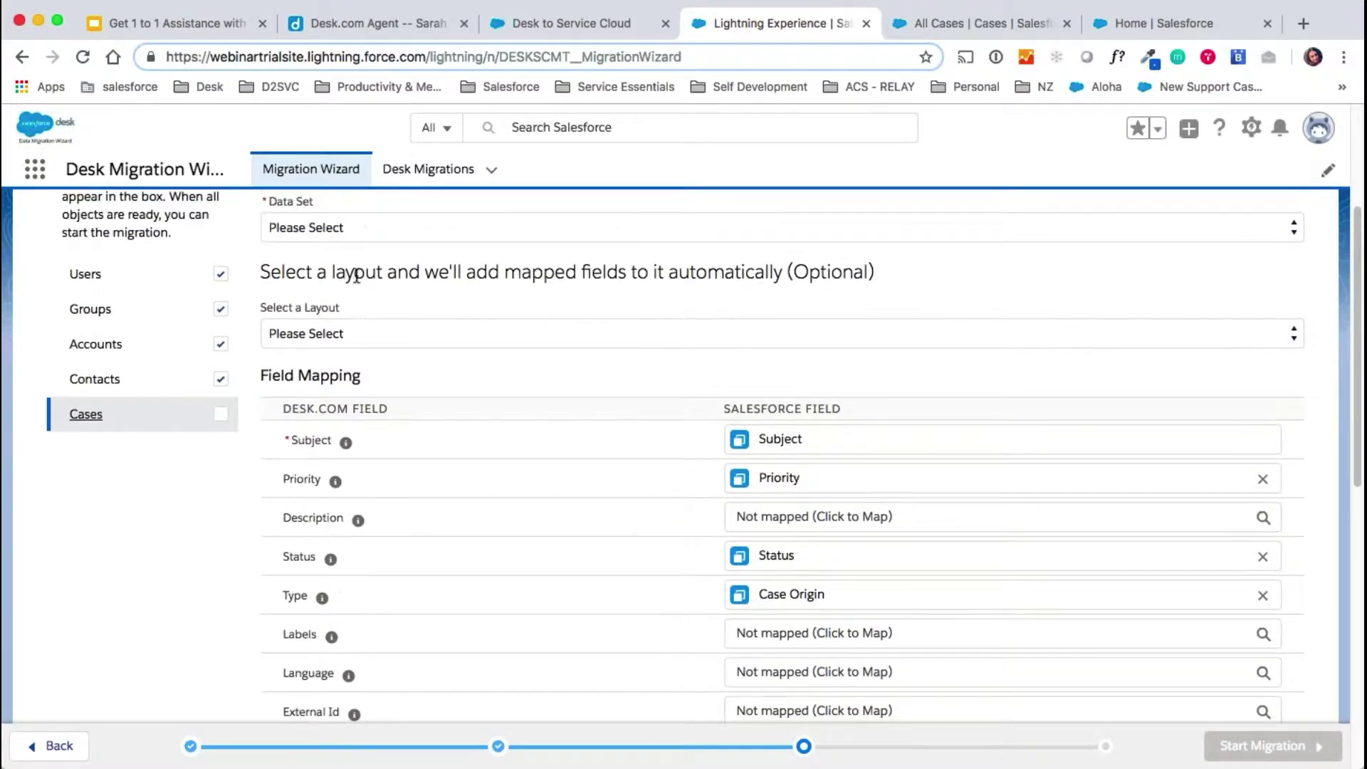
{"action": "left_click", "coordinate": [352, 239]}
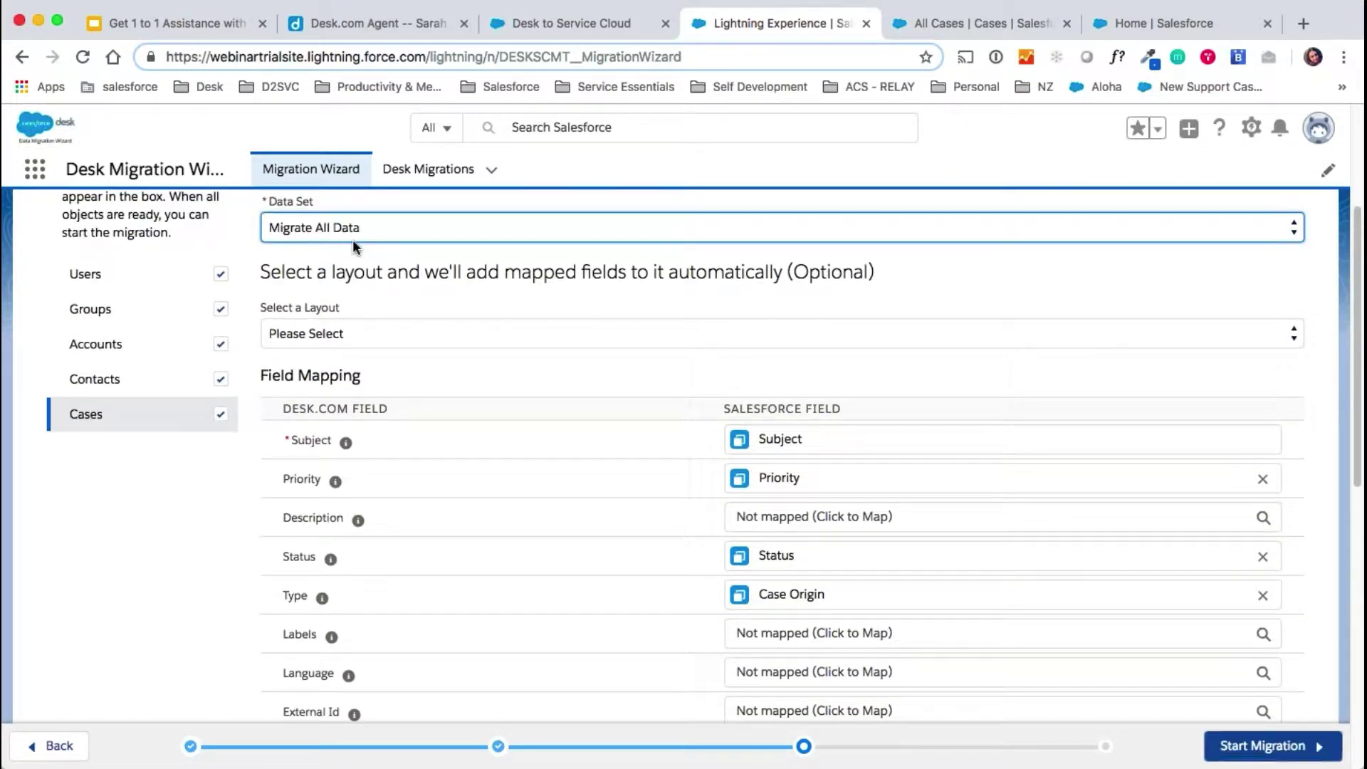
{"action": "left_click", "coordinate": [352, 332]}
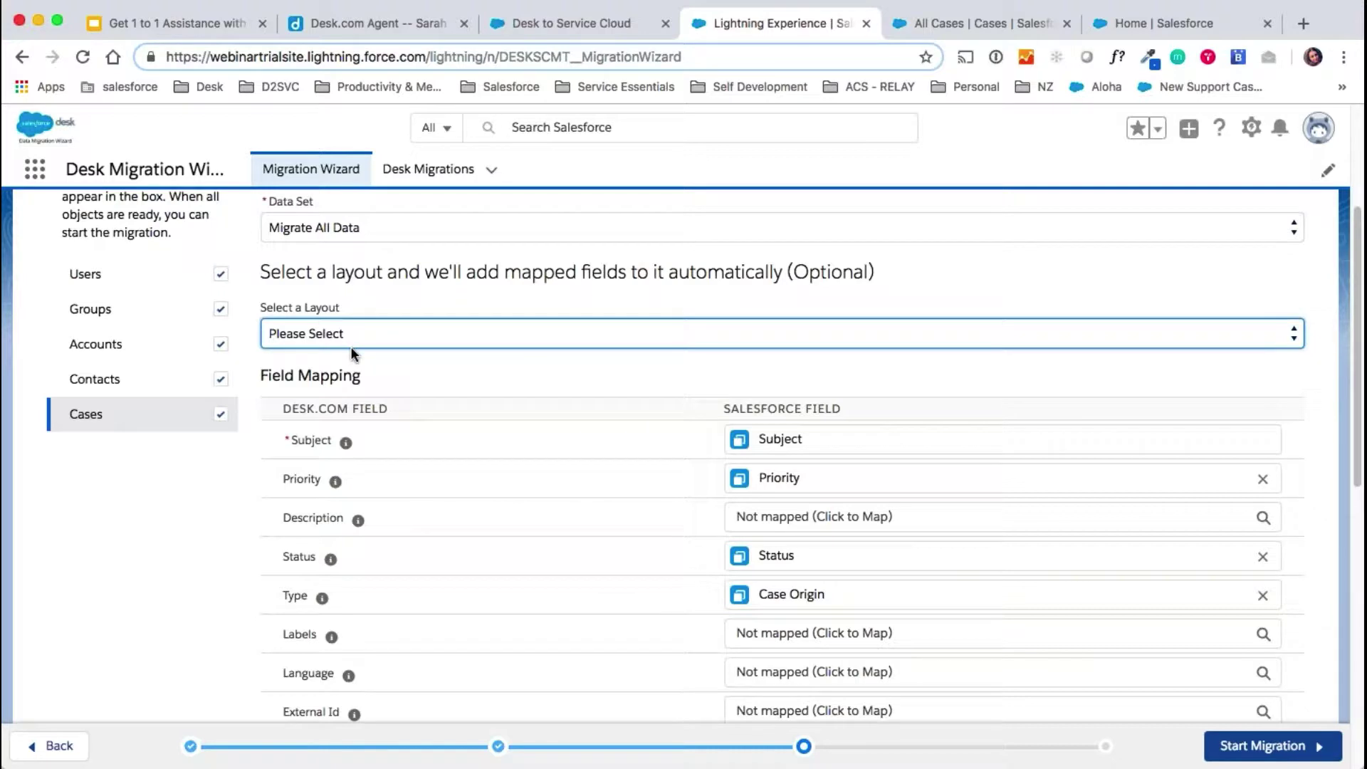
{"action": "left_click", "coordinate": [350, 346]}
Step: Map the case fields Description, Labels and Language to new custom fields
{"action": "scroll", "coordinate": [514, 397], "scroll_direction": "down", "scroll_amount": 1}
{"action": "scroll", "coordinate": [518, 398], "scroll_direction": "down", "scroll_amount": 1}
{"action": "left_click", "coordinate": [741, 425]}
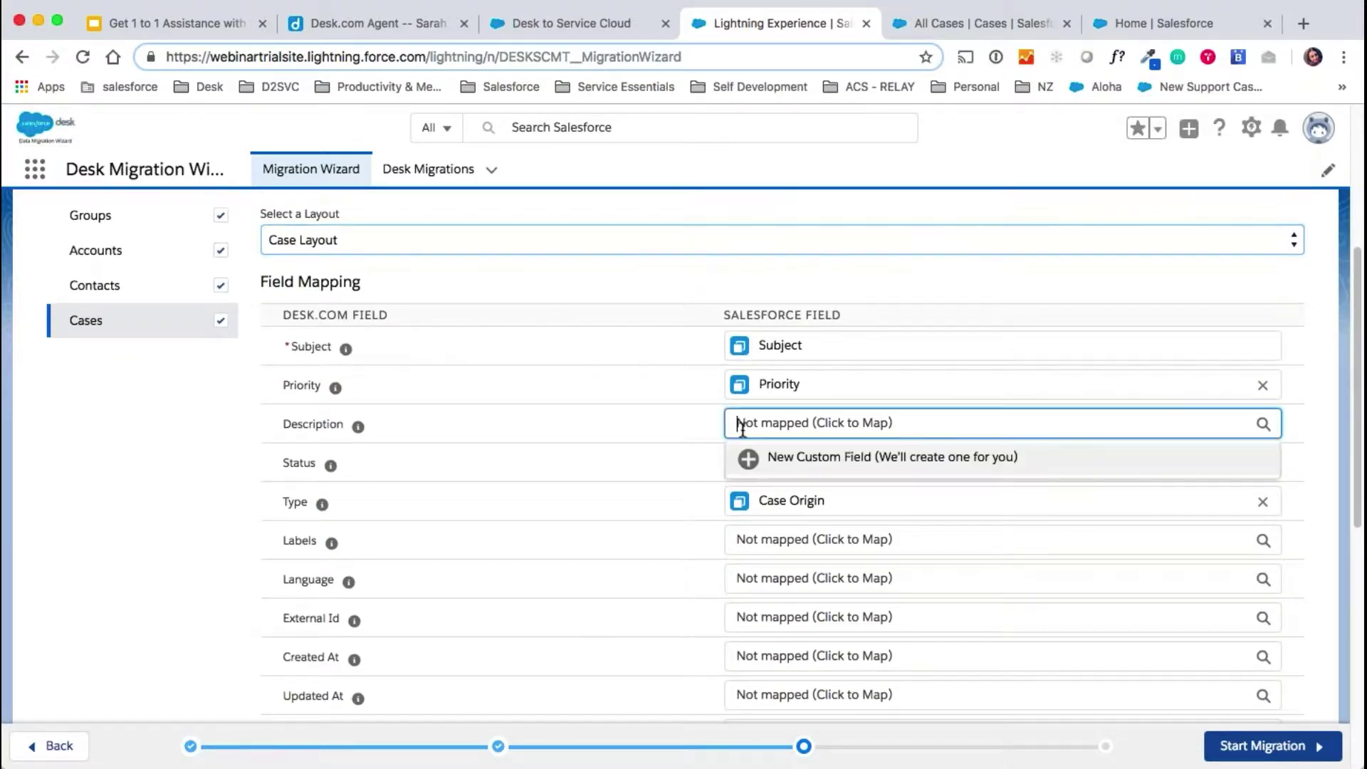
{"action": "left_click", "coordinate": [779, 456]}
{"action": "left_click", "coordinate": [773, 539]}
{"action": "left_click", "coordinate": [803, 578]}
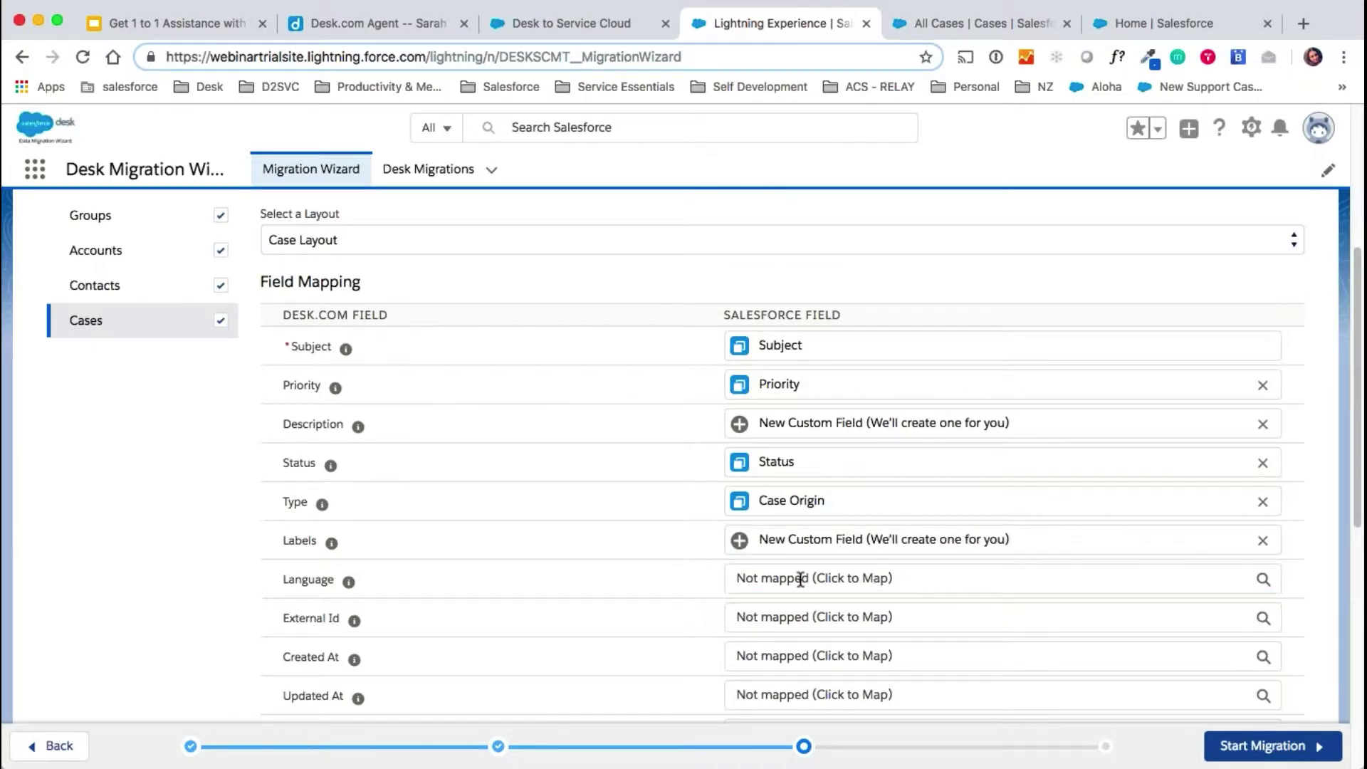
{"action": "left_click", "coordinate": [801, 579]}
{"action": "left_click", "coordinate": [817, 614]}
{"action": "scroll", "coordinate": [819, 619], "scroll_direction": "down", "scroll_amount": 4}
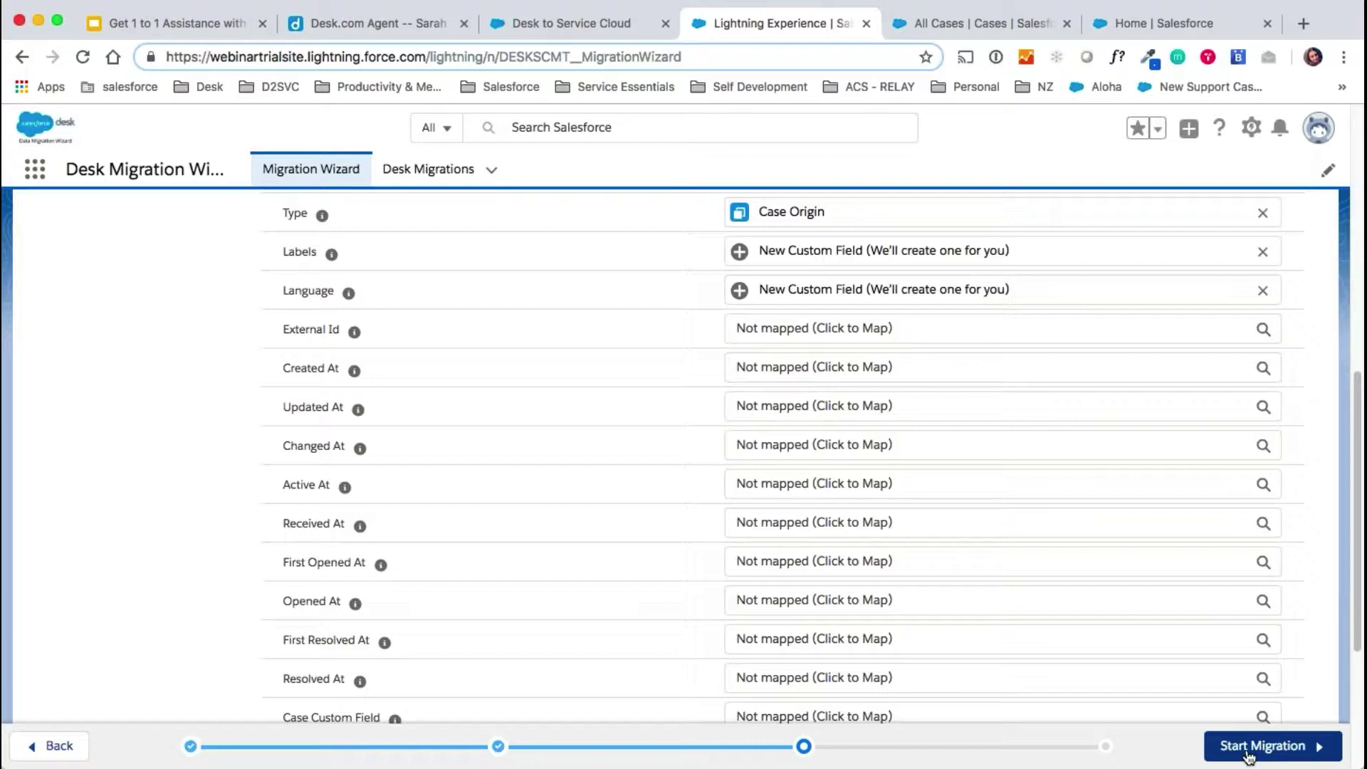
Step: Switch to the demo org's All Cases list and examine the available case list views
{"action": "left_click", "coordinate": [933, 17]}
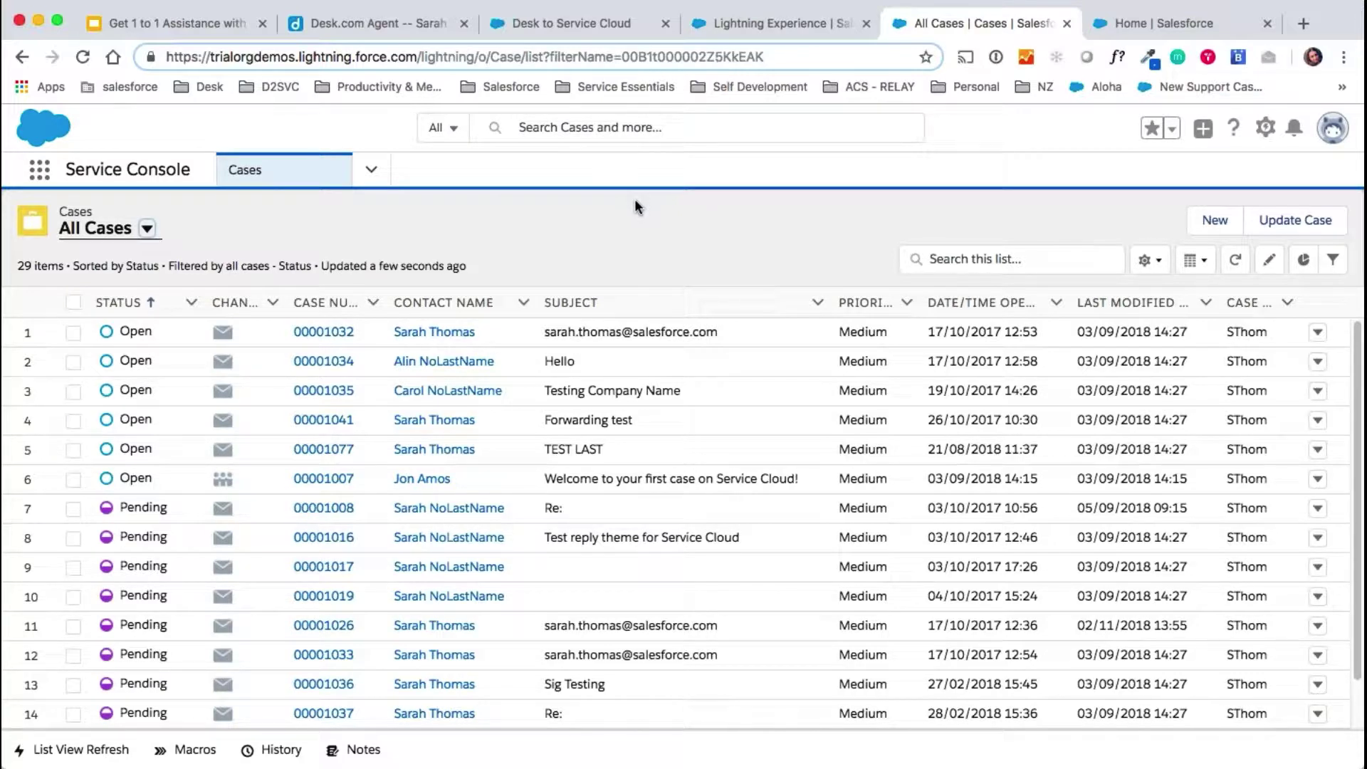
{"action": "left_click", "coordinate": [727, 28]}
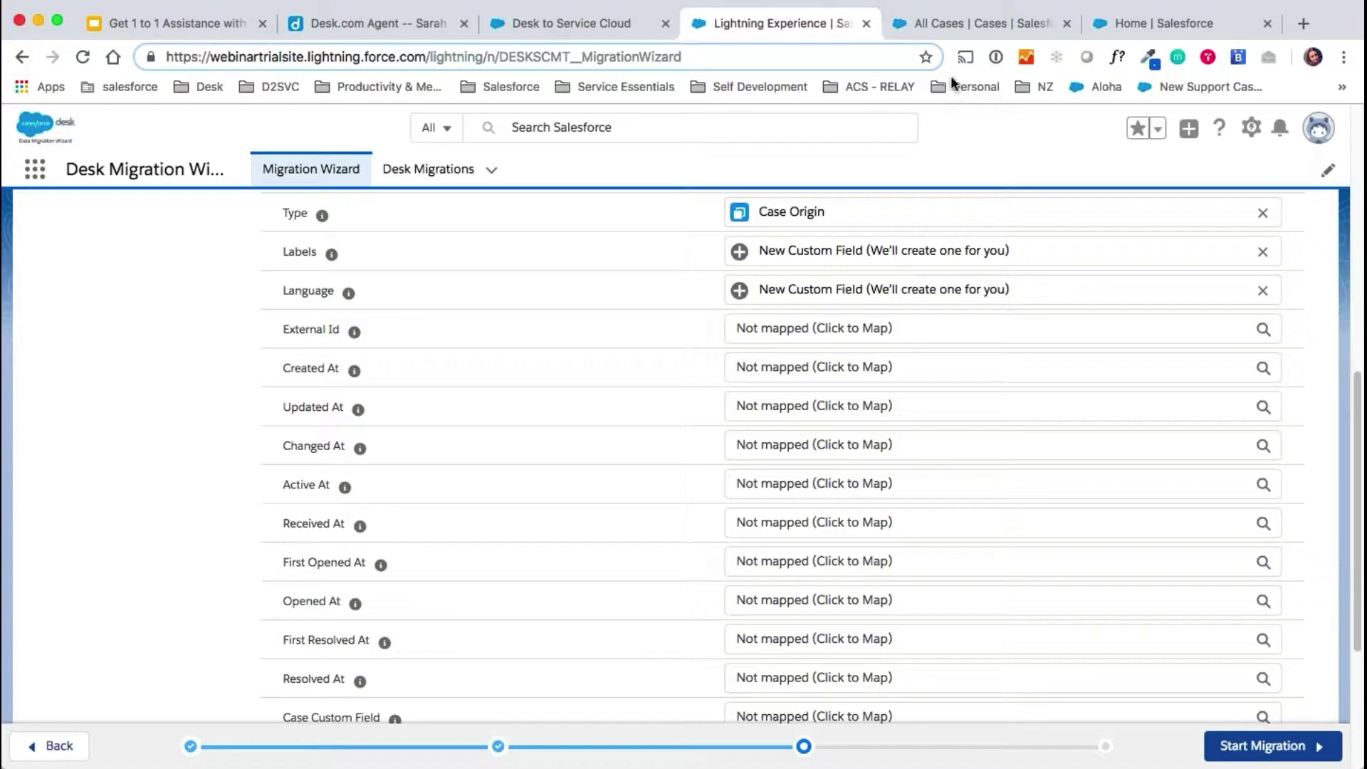
{"action": "left_click", "coordinate": [960, 25]}
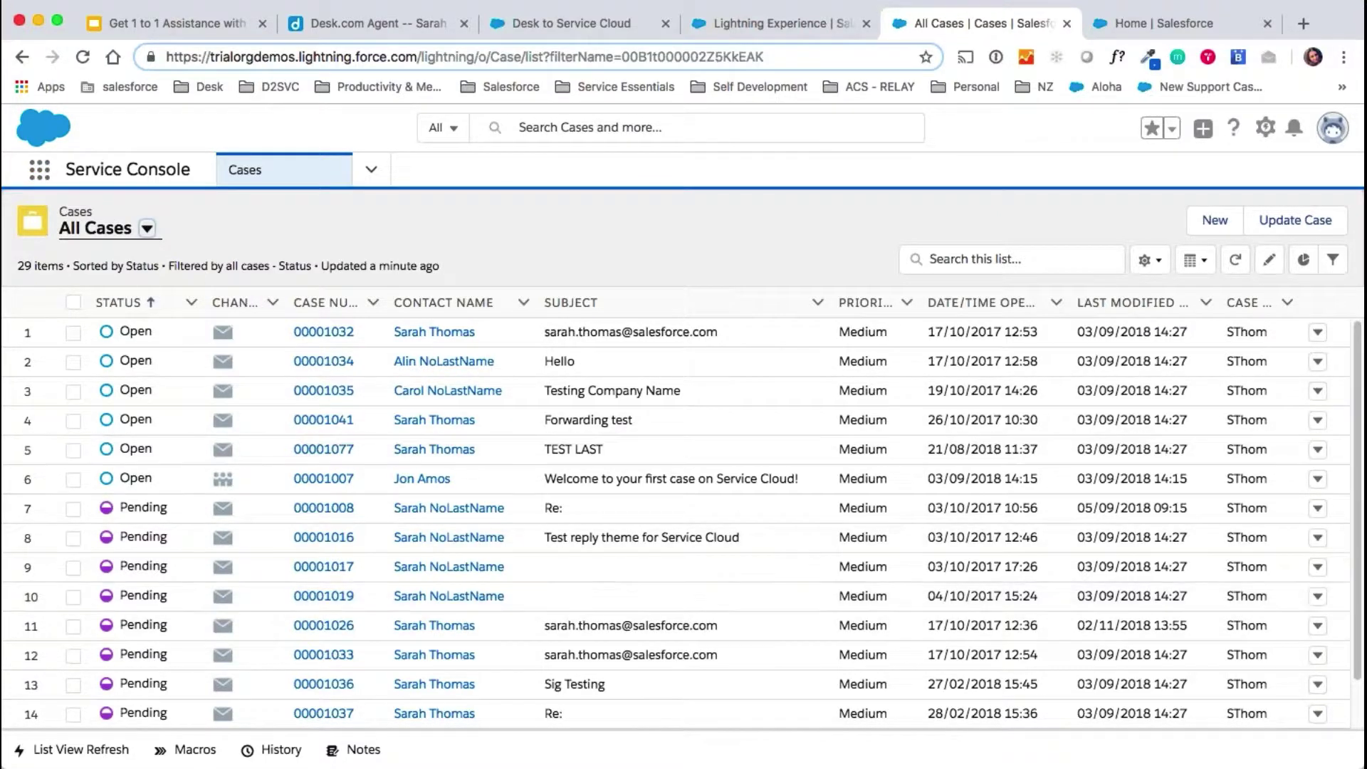
{"action": "left_click", "coordinate": [148, 229]}
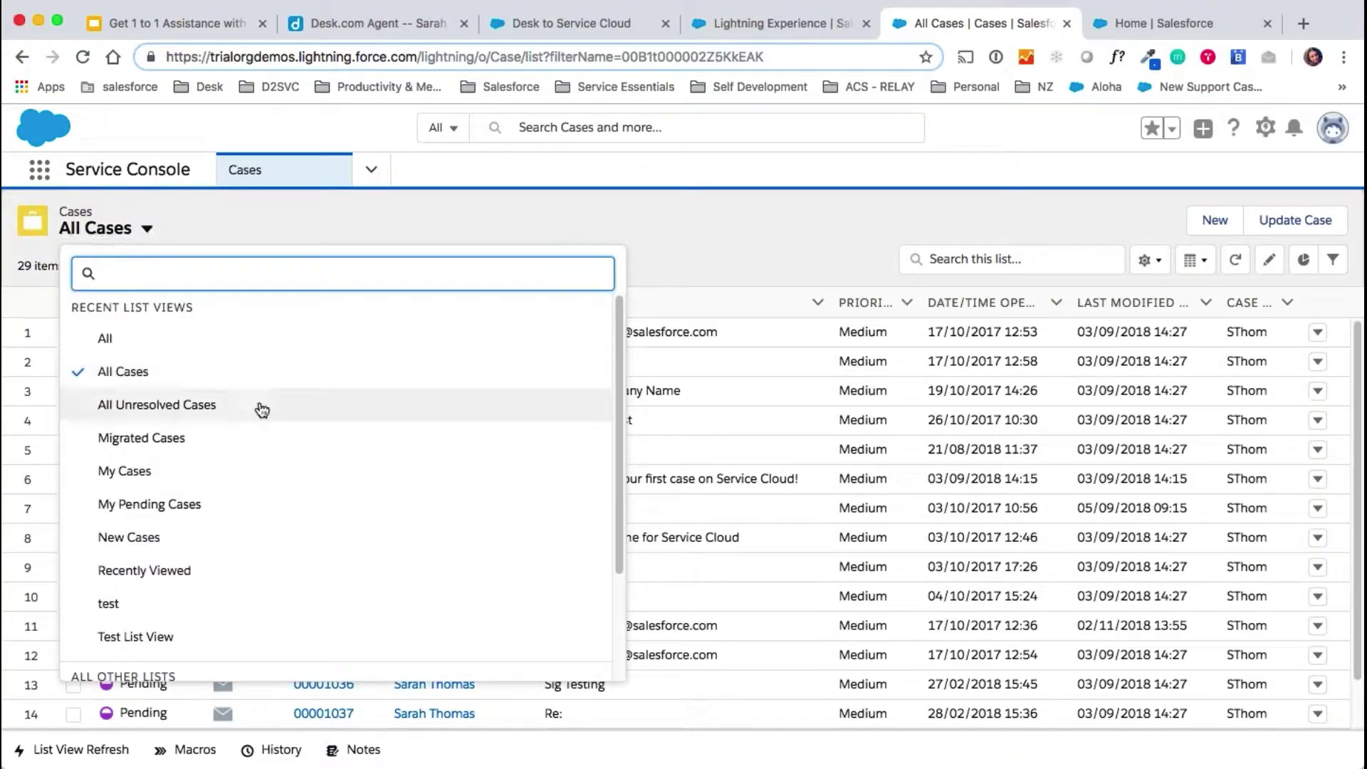
{"action": "scroll", "coordinate": [262, 410], "scroll_direction": "down", "scroll_amount": 1}
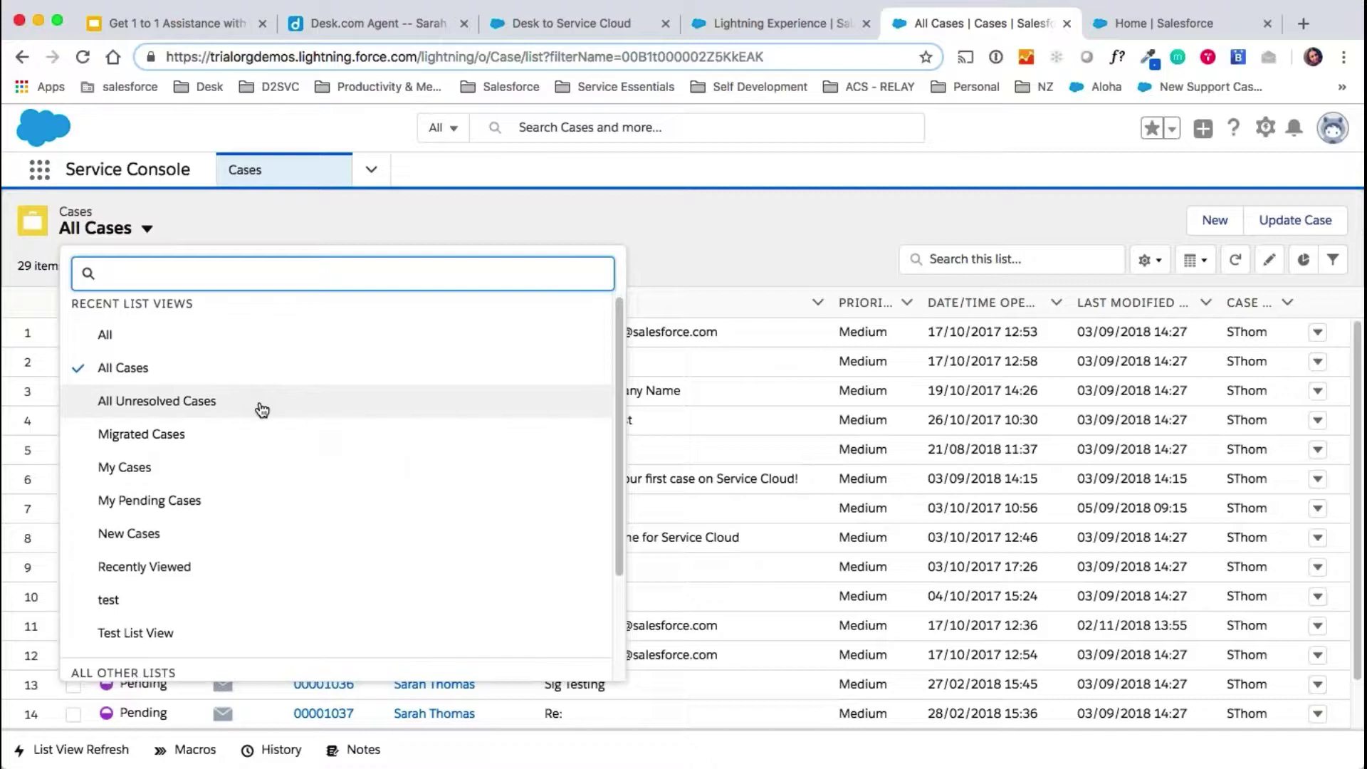
{"action": "scroll", "coordinate": [262, 410], "scroll_direction": "down", "scroll_amount": 5}
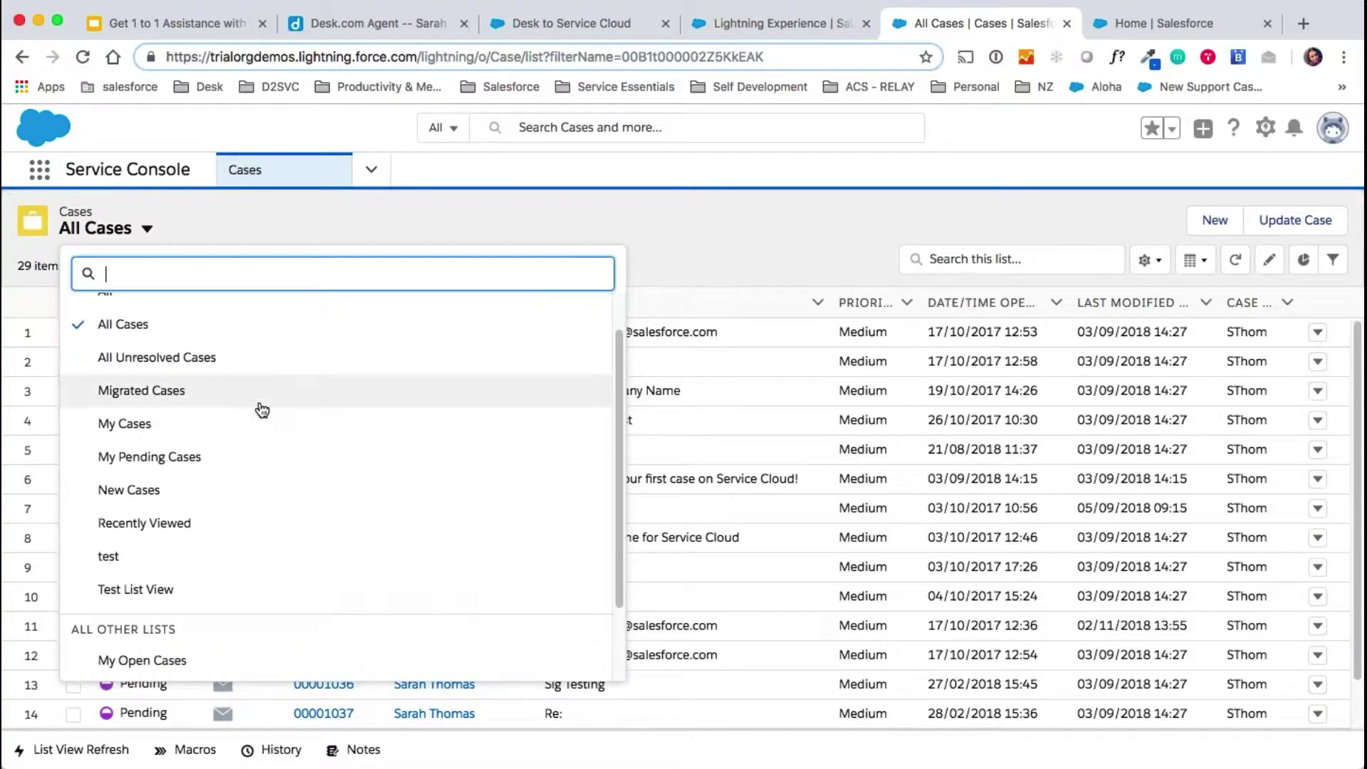
{"action": "left_click", "coordinate": [345, 218]}
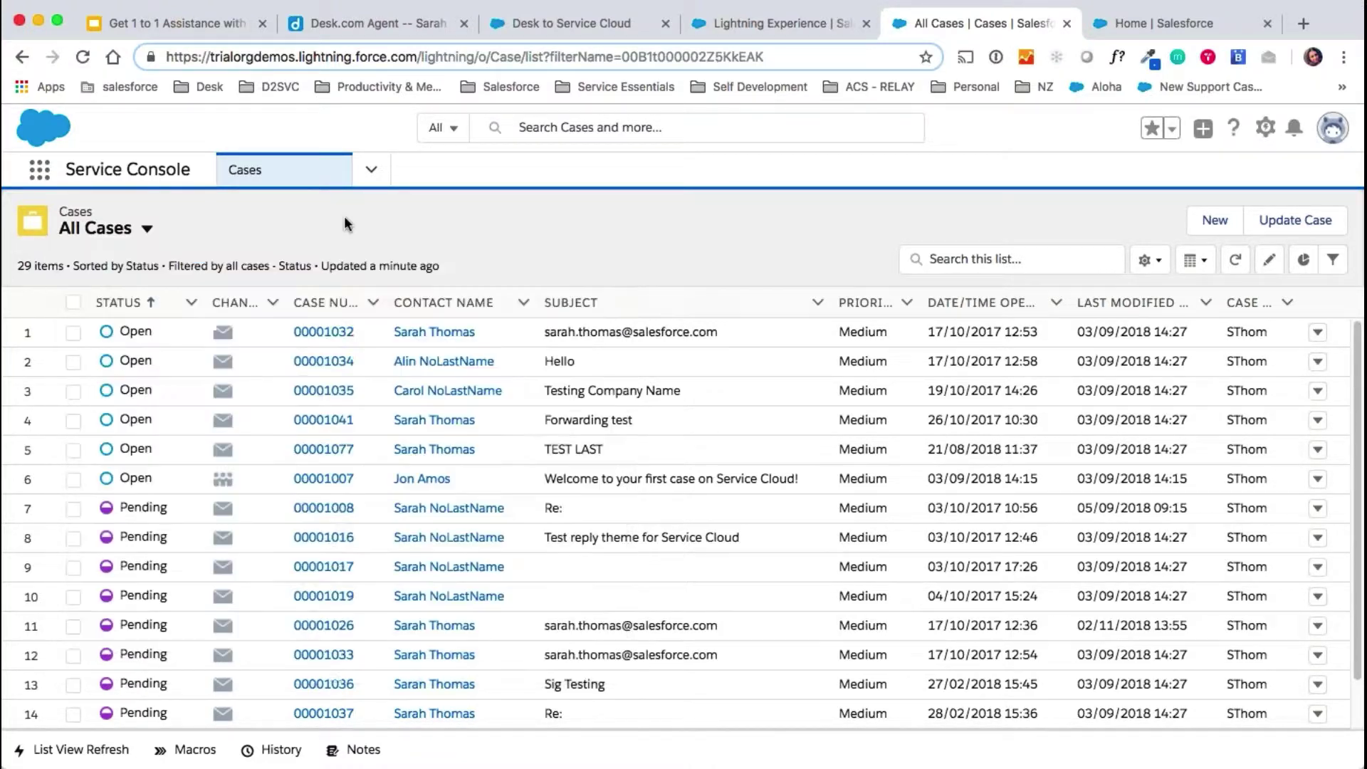
Step: Create a new case list view named "Test List View" that all users can see
{"action": "left_click", "coordinate": [1149, 260]}
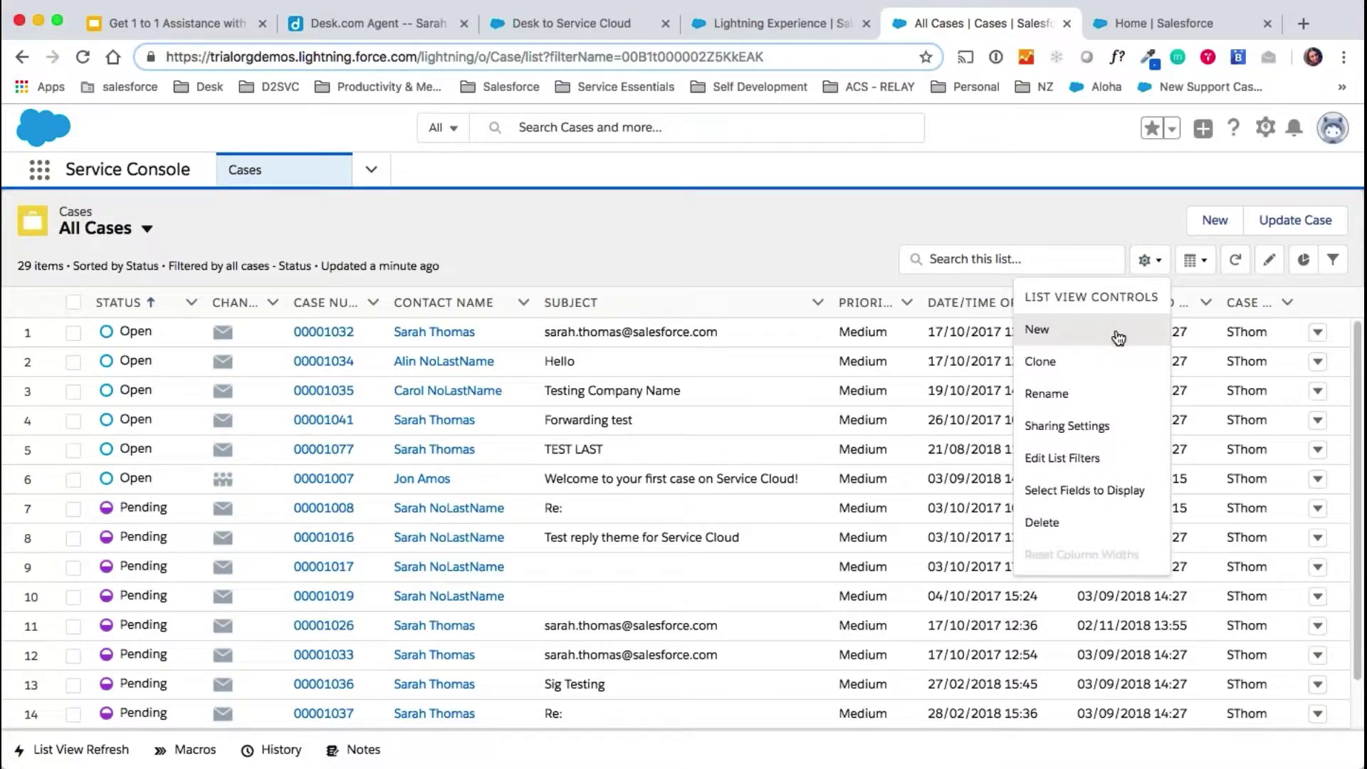
{"action": "left_click", "coordinate": [1118, 338]}
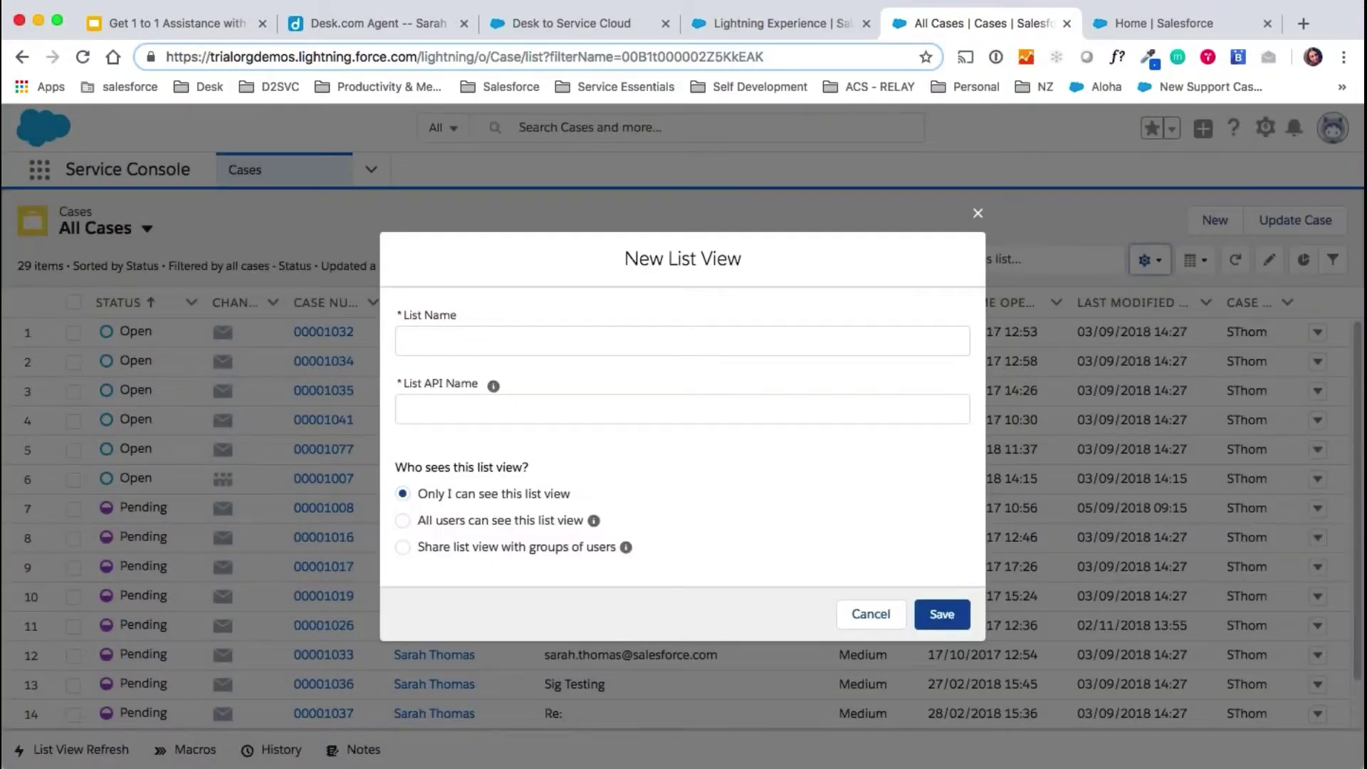
{"action": "left_click", "coordinate": [876, 340]}
{"action": "type", "text": "Test List View"}
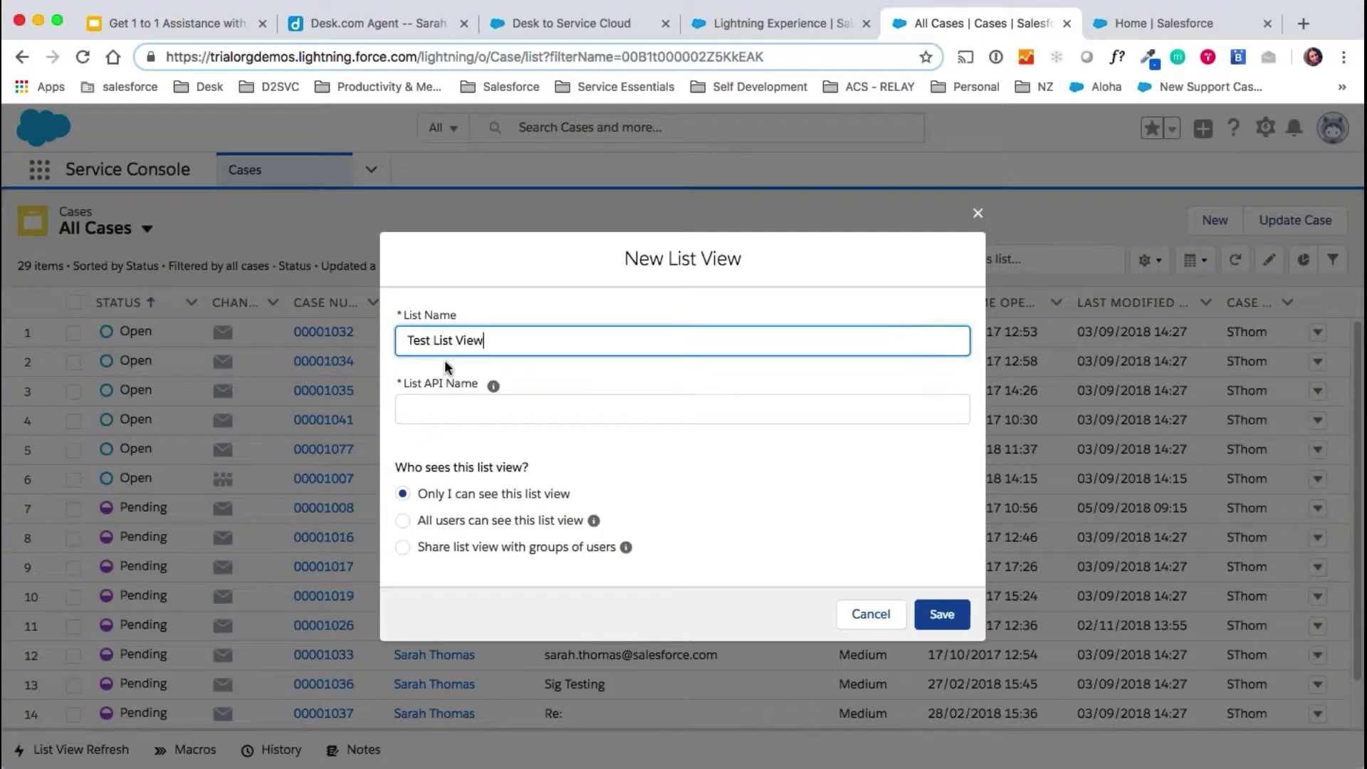
{"action": "left_click", "coordinate": [536, 517]}
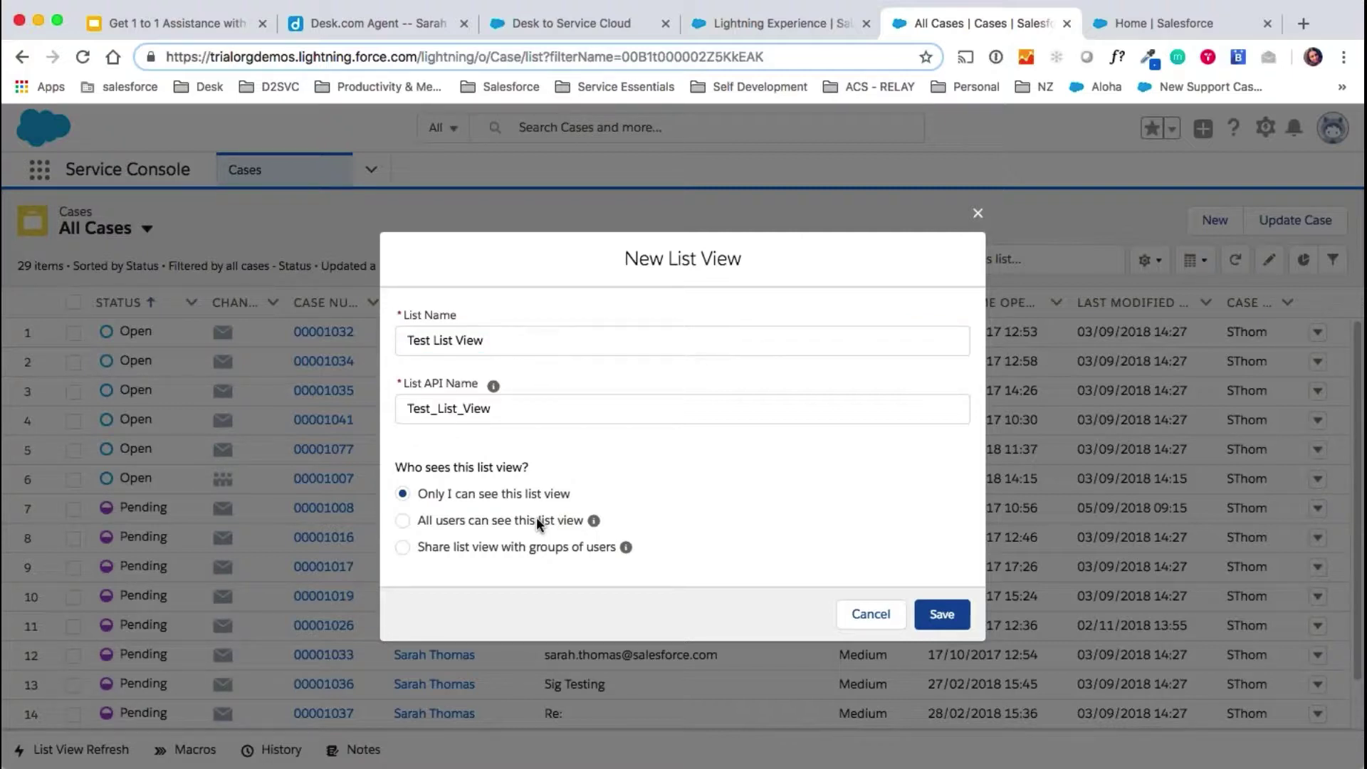
{"action": "left_click", "coordinate": [536, 520]}
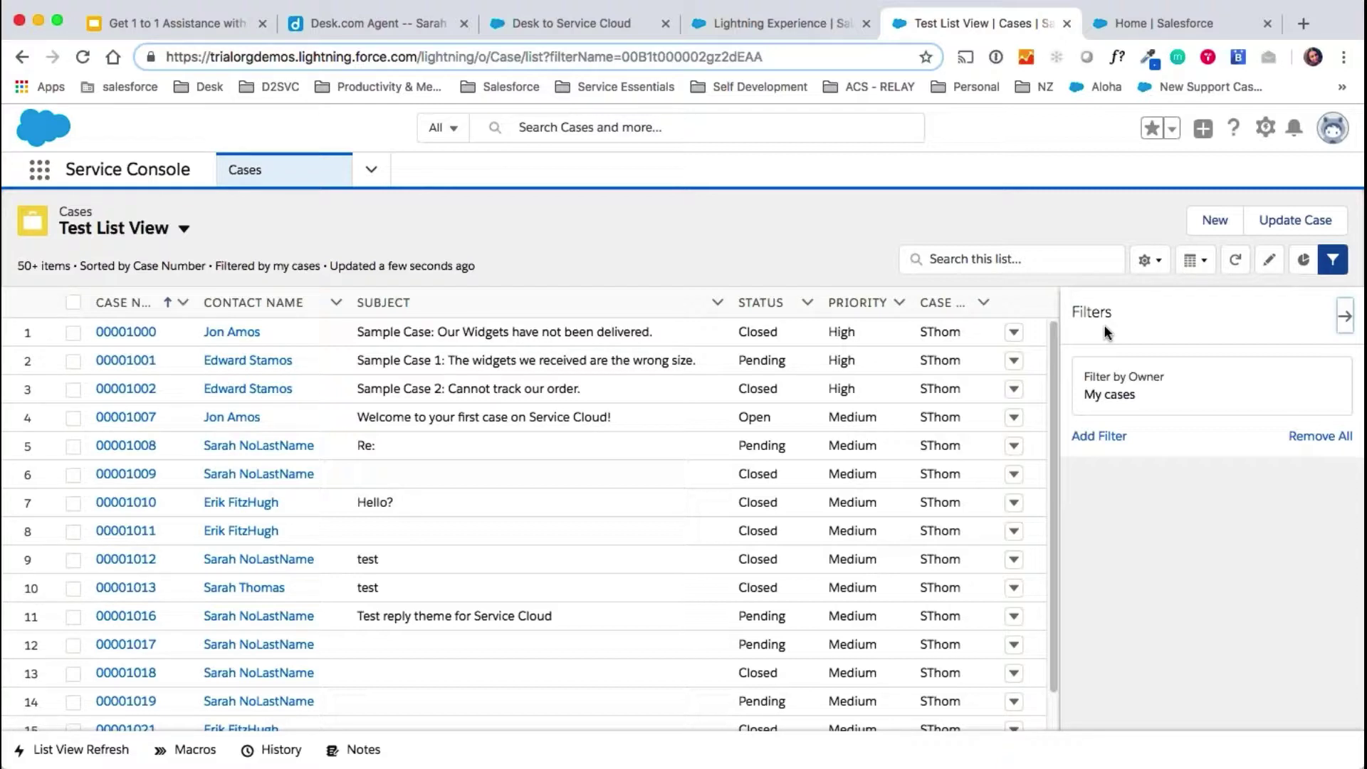
Step: Set the owner filter of the Test List View to All cases
{"action": "left_click", "coordinate": [1101, 384]}
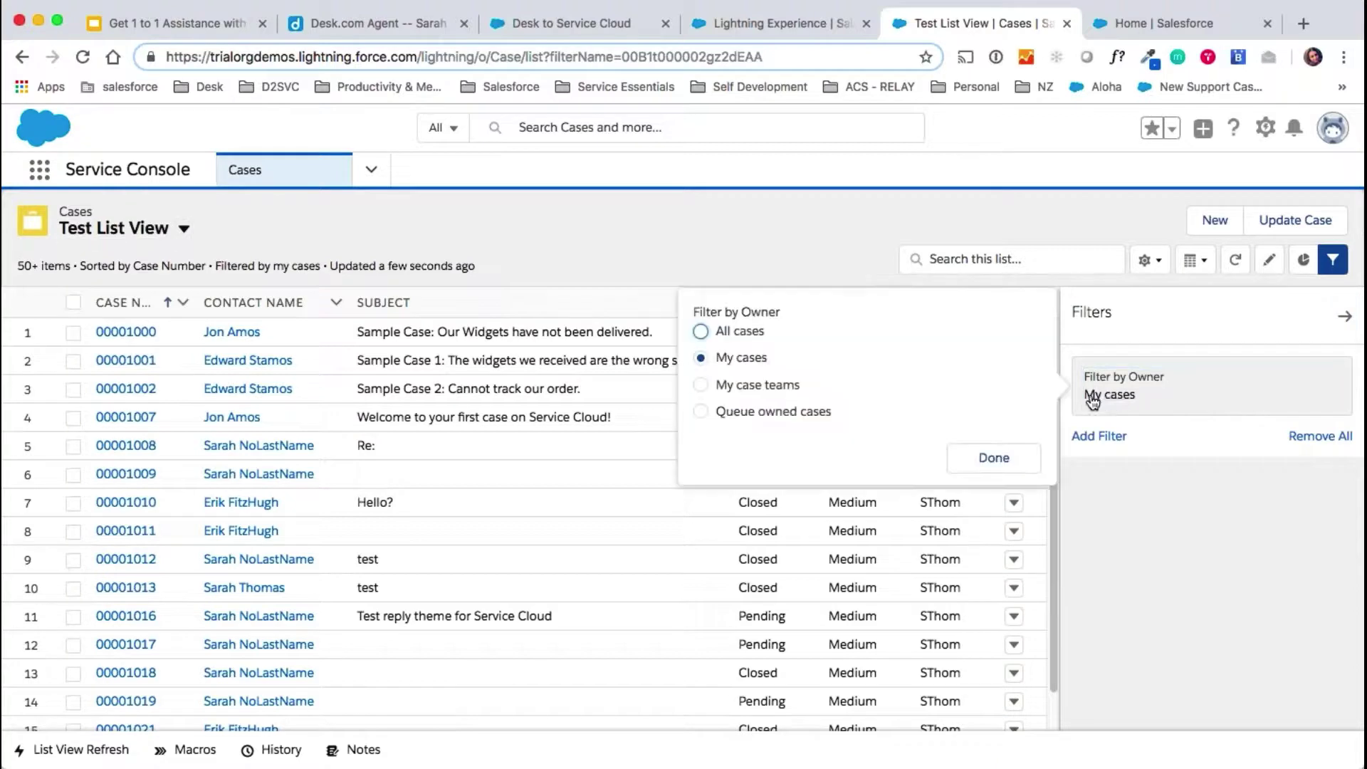
{"action": "left_click", "coordinate": [750, 332]}
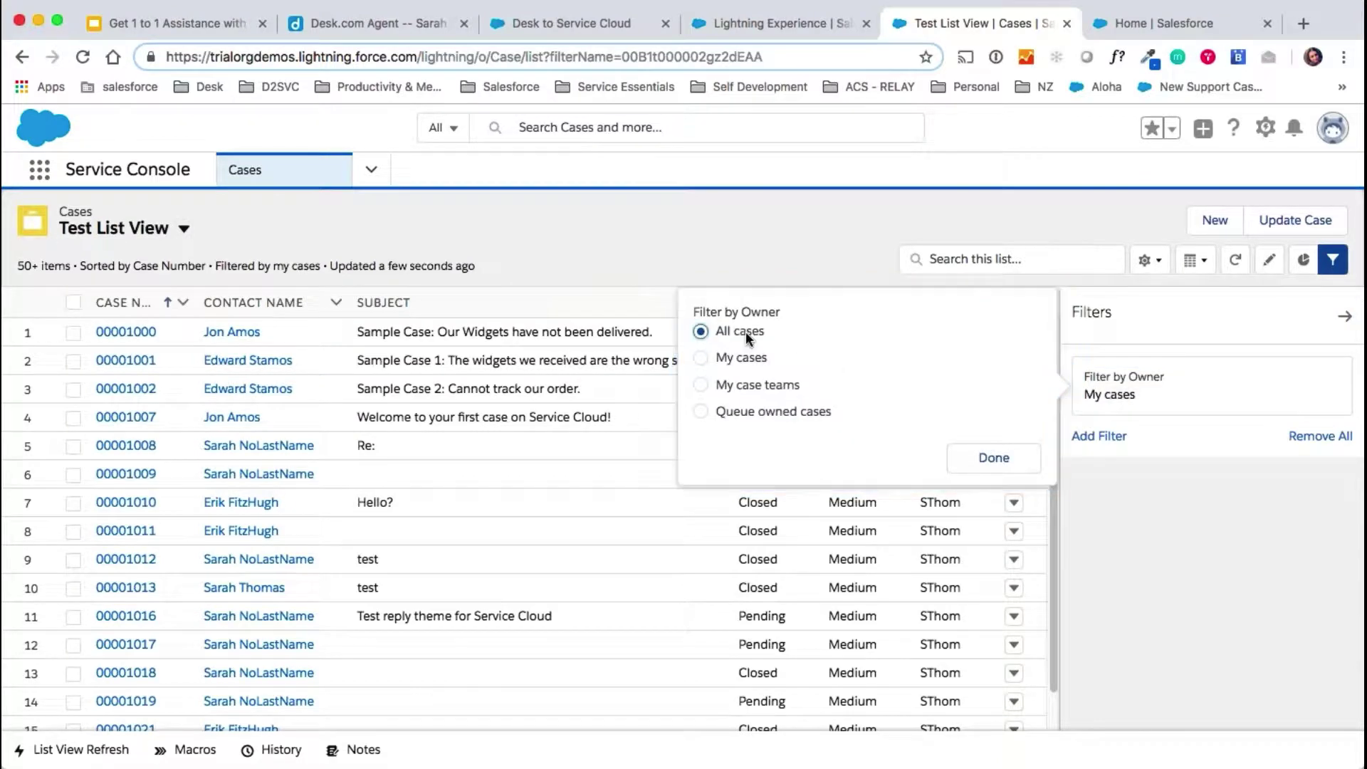
{"action": "left_click", "coordinate": [994, 458]}
Step: Add a Case Origin equals Phone filter to the Test List View, save the list view and close its filters
{"action": "left_click", "coordinate": [1096, 433]}
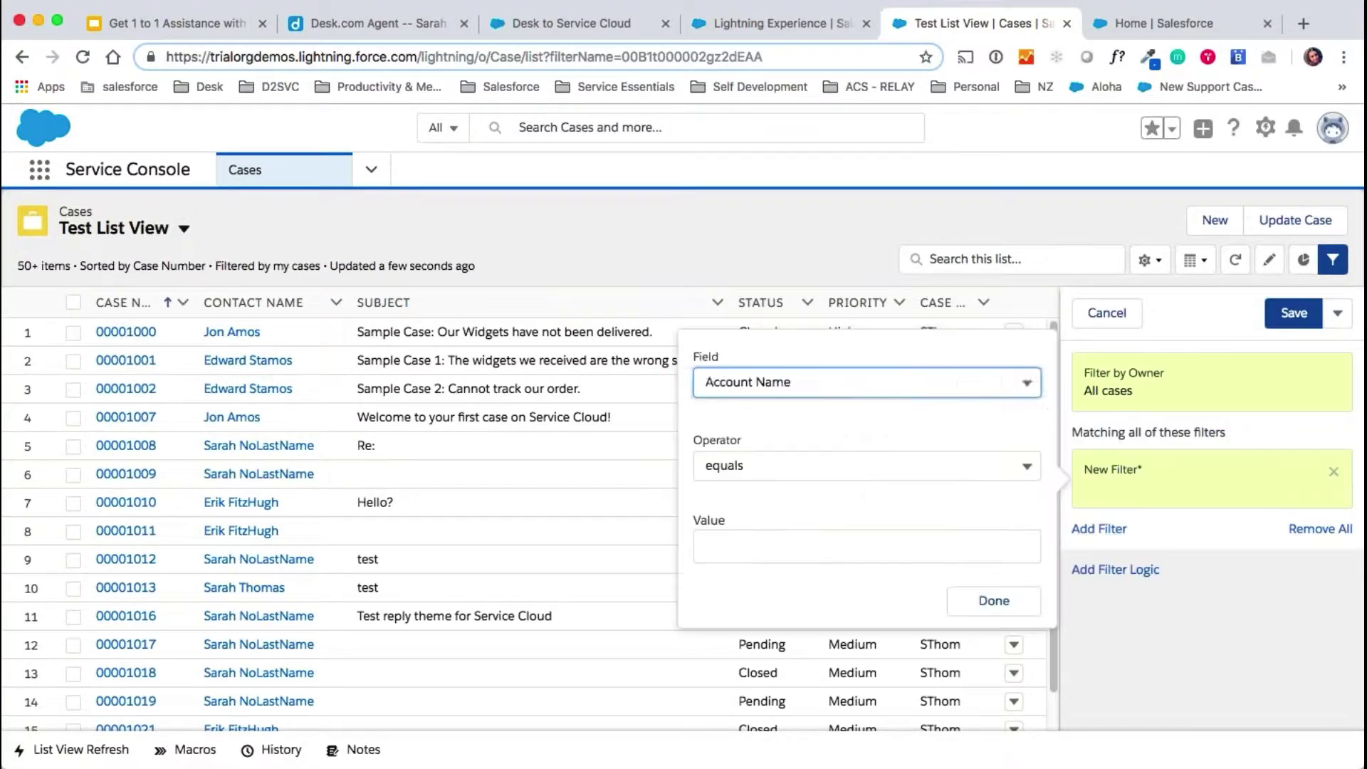
{"action": "left_click", "coordinate": [898, 382]}
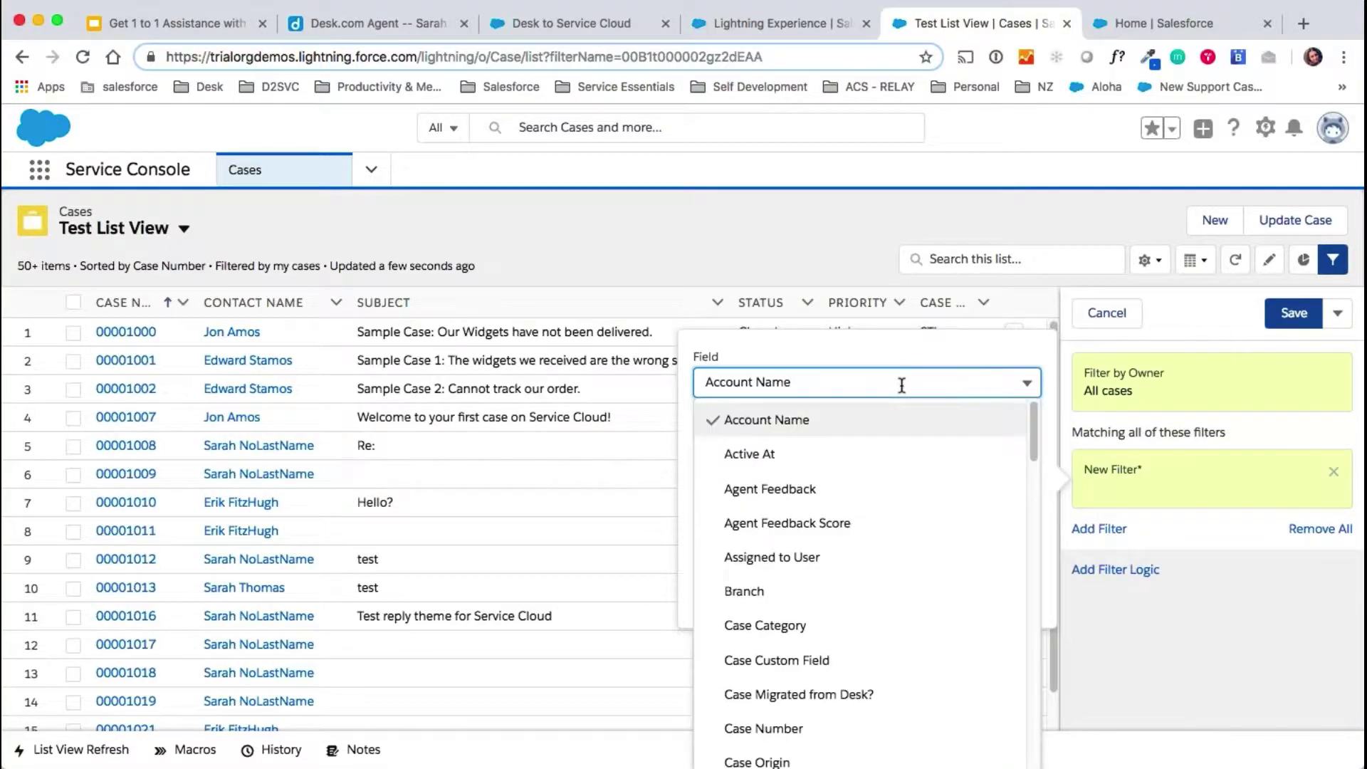
{"action": "scroll", "coordinate": [879, 498], "scroll_direction": "down", "scroll_amount": 5}
{"action": "left_click", "coordinate": [876, 473]}
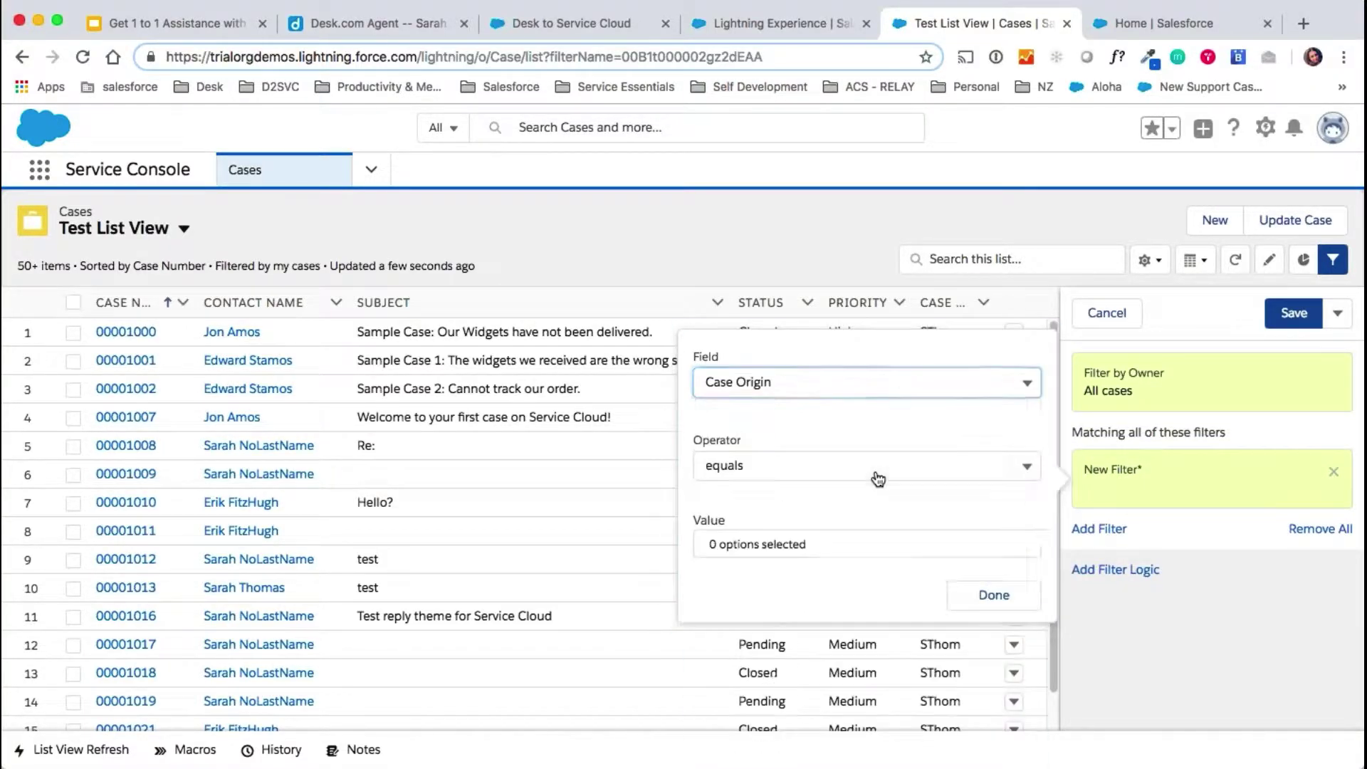
{"action": "left_click", "coordinate": [847, 544]}
{"action": "left_click", "coordinate": [883, 564]}
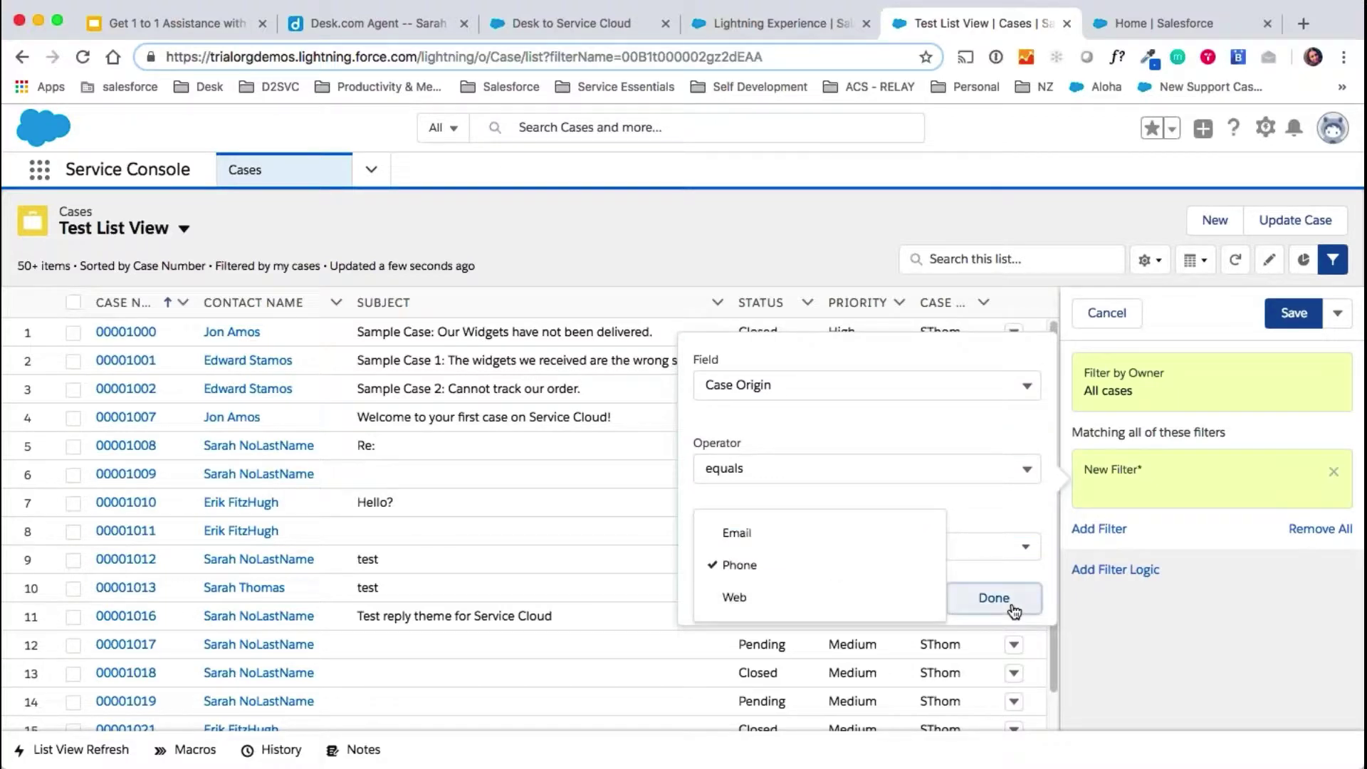
{"action": "left_click", "coordinate": [1011, 605]}
{"action": "left_click", "coordinate": [1288, 315]}
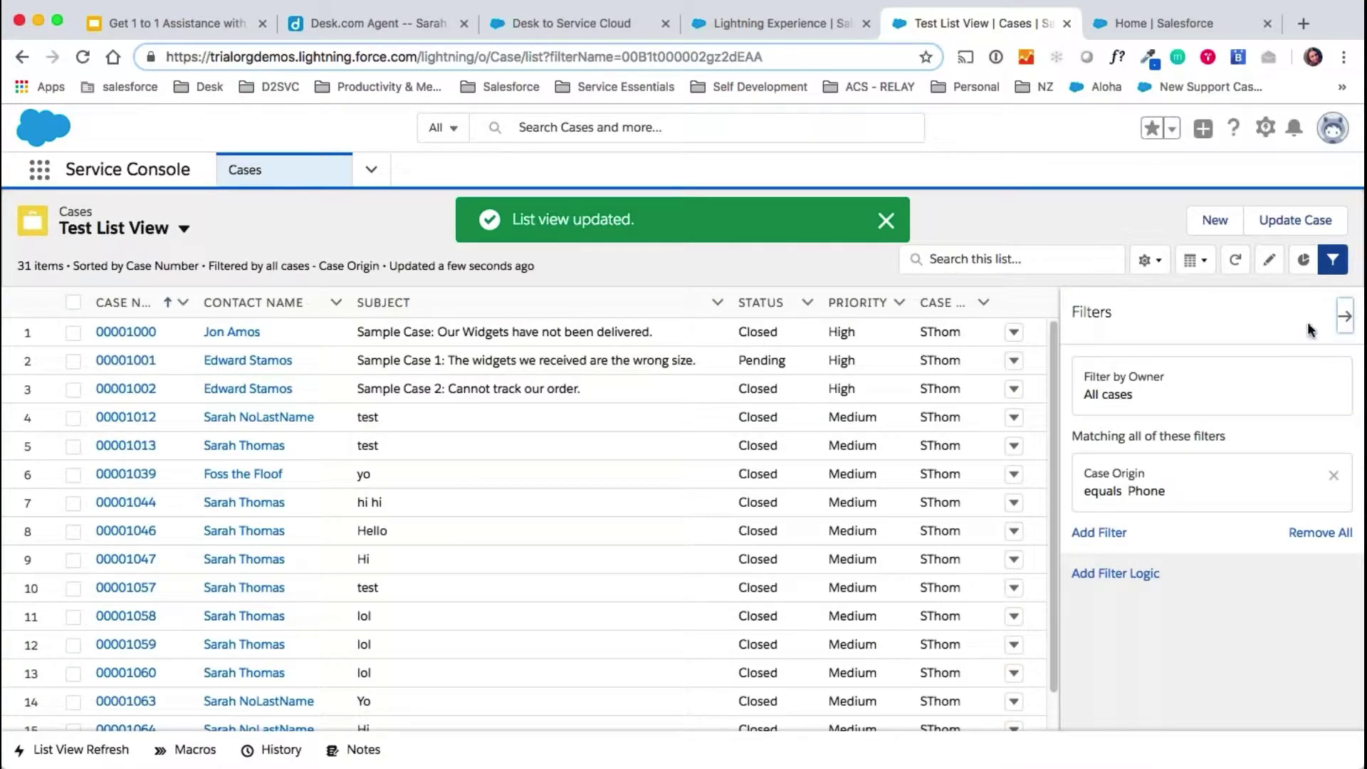
{"action": "left_click", "coordinate": [1345, 317]}
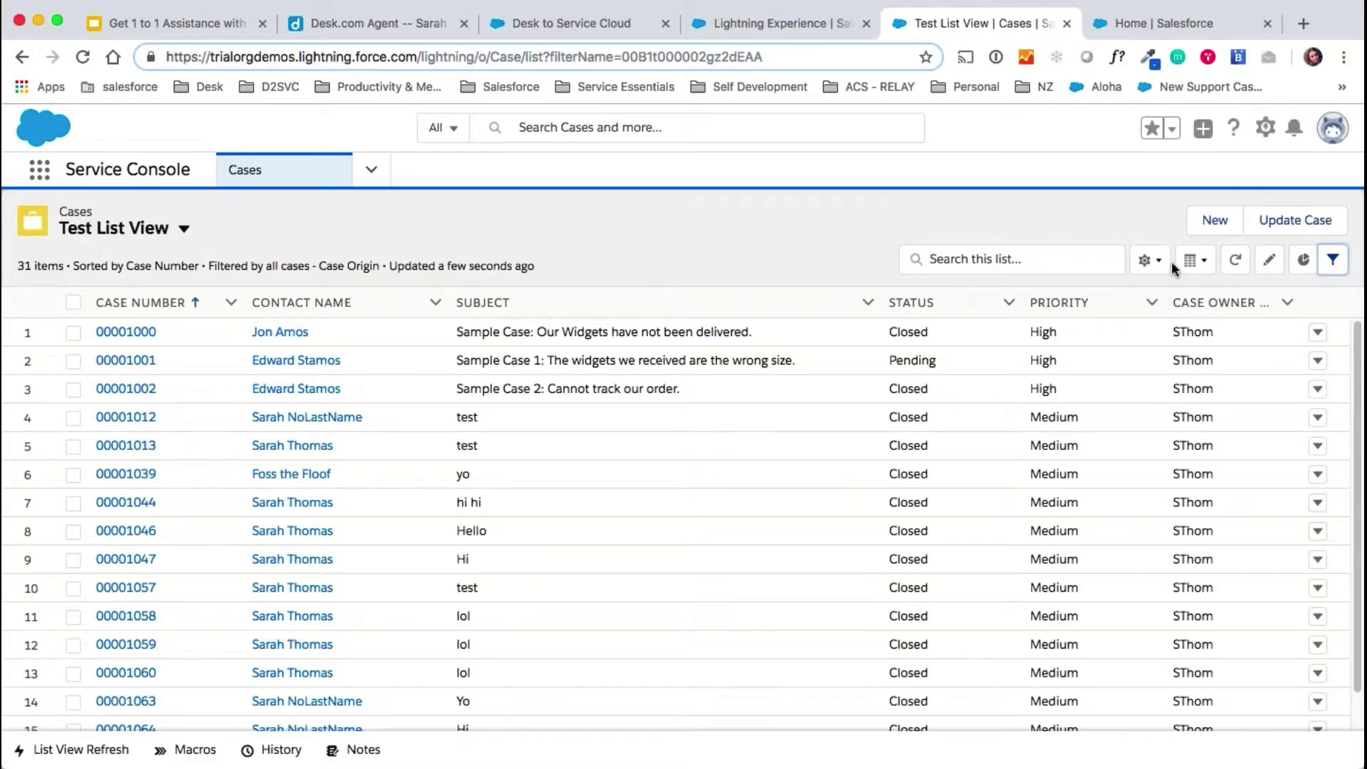
Step: Add Case Origin to the list view's displayed fields between Contact Name and Subject, and save
{"action": "left_click", "coordinate": [1148, 262]}
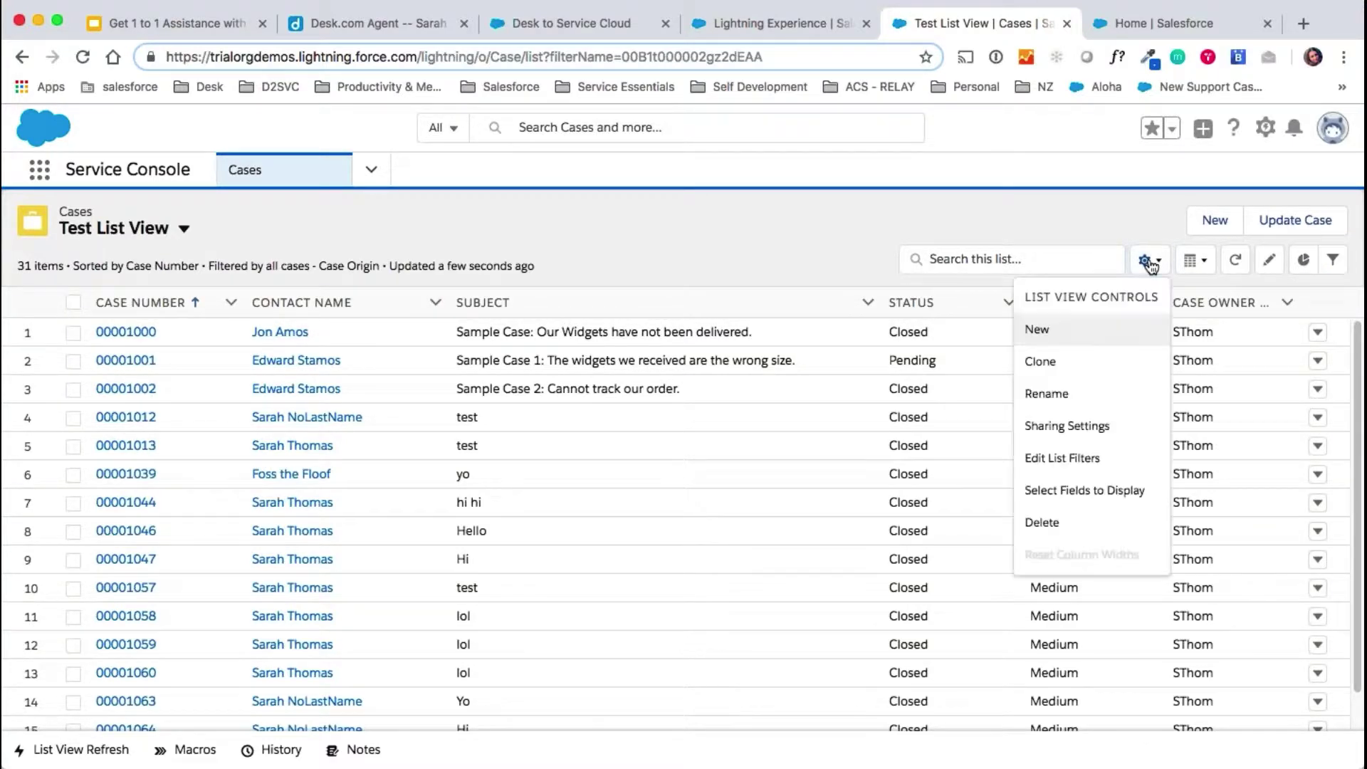
{"action": "left_click", "coordinate": [1093, 491]}
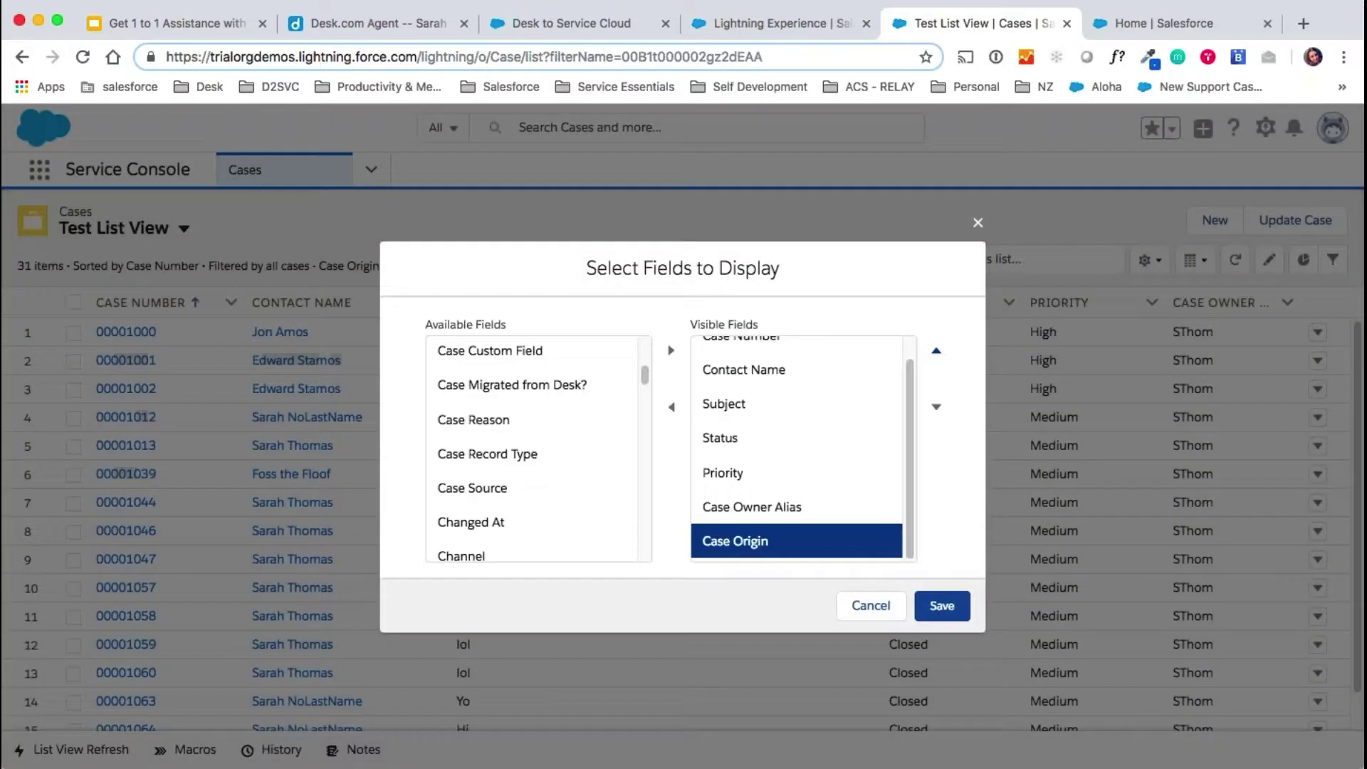
{"action": "left_click", "coordinate": [935, 601]}
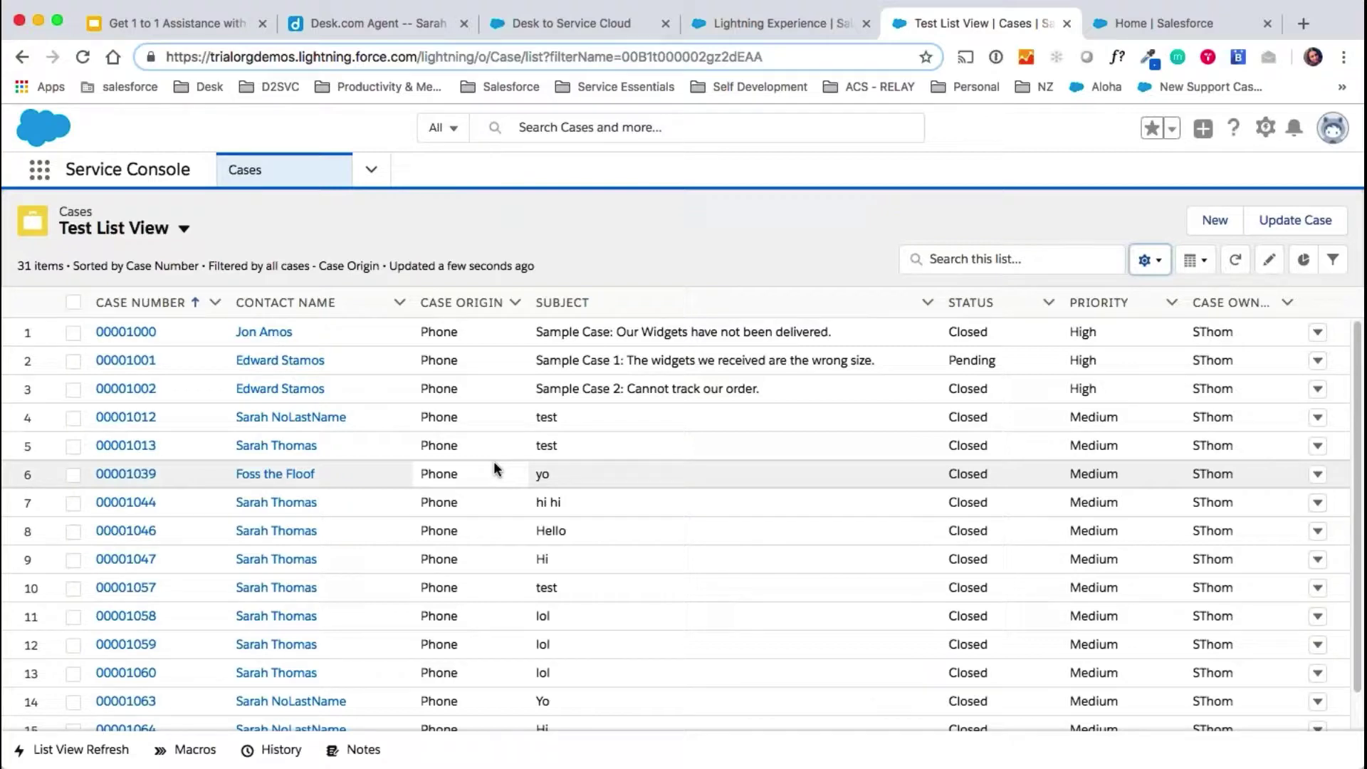
Step: Remove Case Origin from the fields displayed in the Test List View and save the change
{"action": "left_click", "coordinate": [1148, 260]}
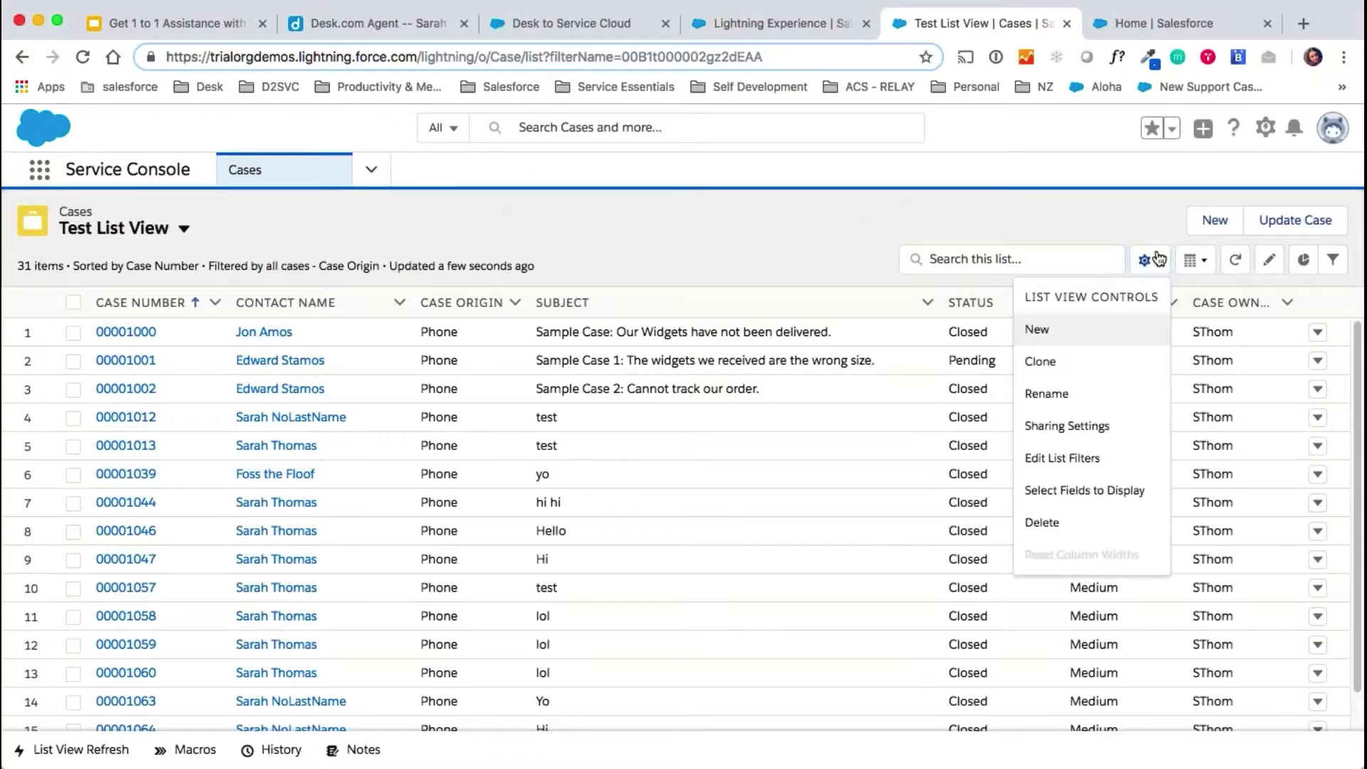
{"action": "left_click", "coordinate": [1100, 490]}
{"action": "left_click", "coordinate": [762, 427]}
{"action": "left_click", "coordinate": [672, 408]}
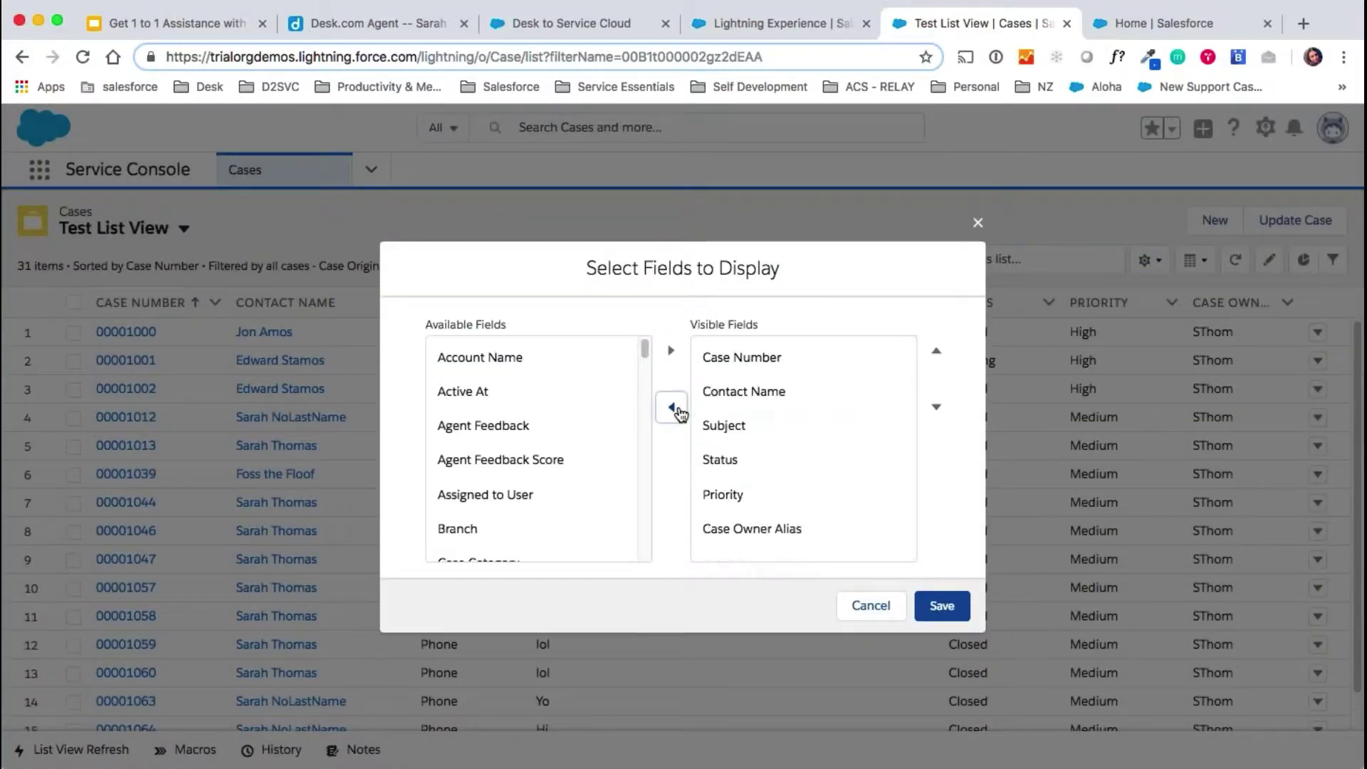
{"action": "left_click", "coordinate": [942, 605]}
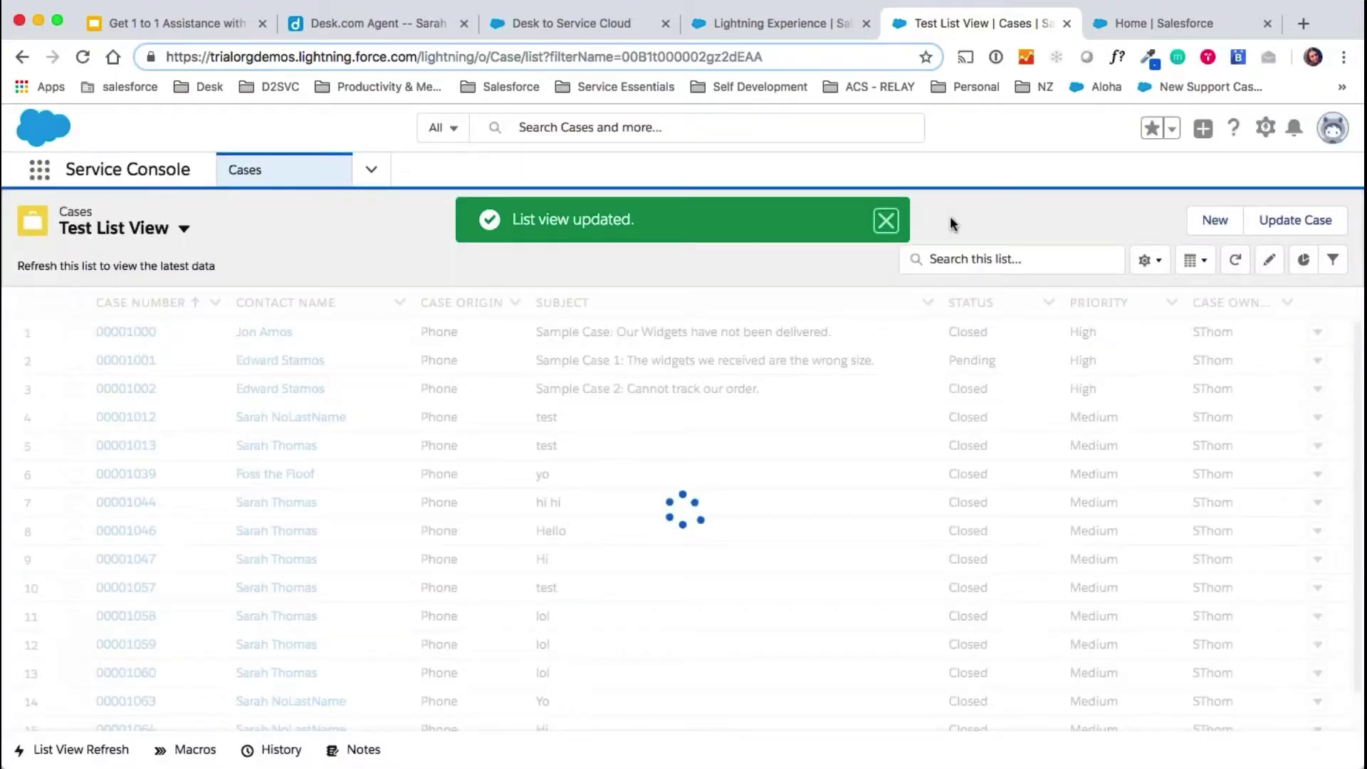
{"action": "left_click", "coordinate": [886, 220]}
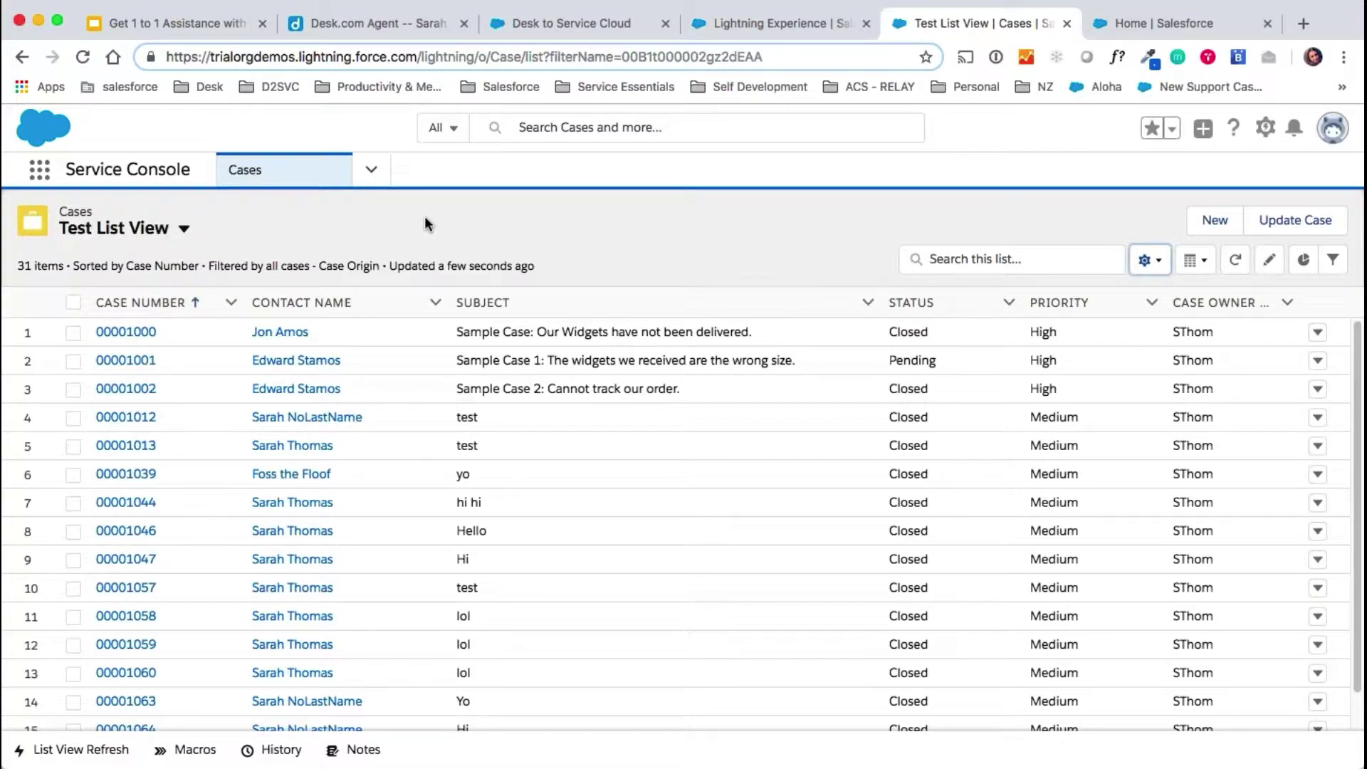
Step: Open the sample case about undelivered widgets and create a macro named "New Macro" from it
{"action": "left_click", "coordinate": [127, 333]}
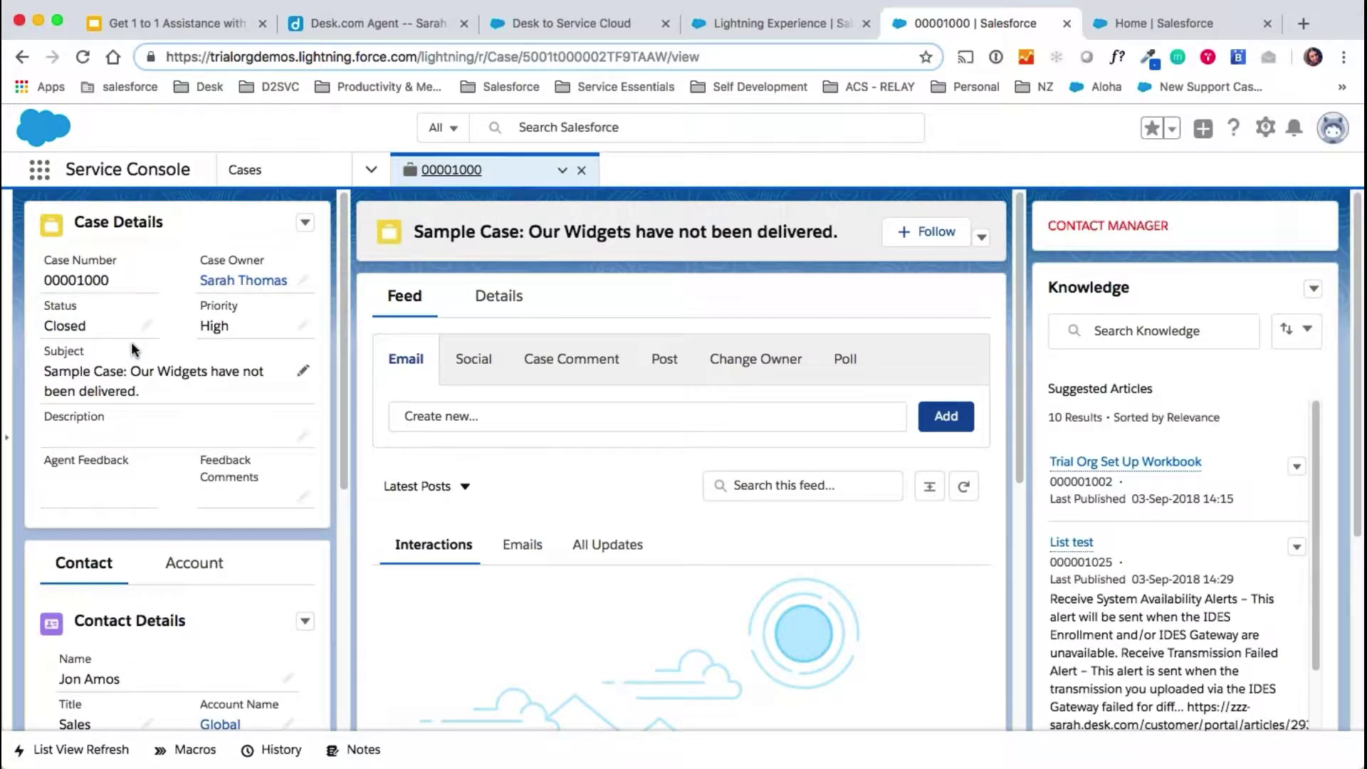
{"action": "left_click", "coordinate": [187, 755]}
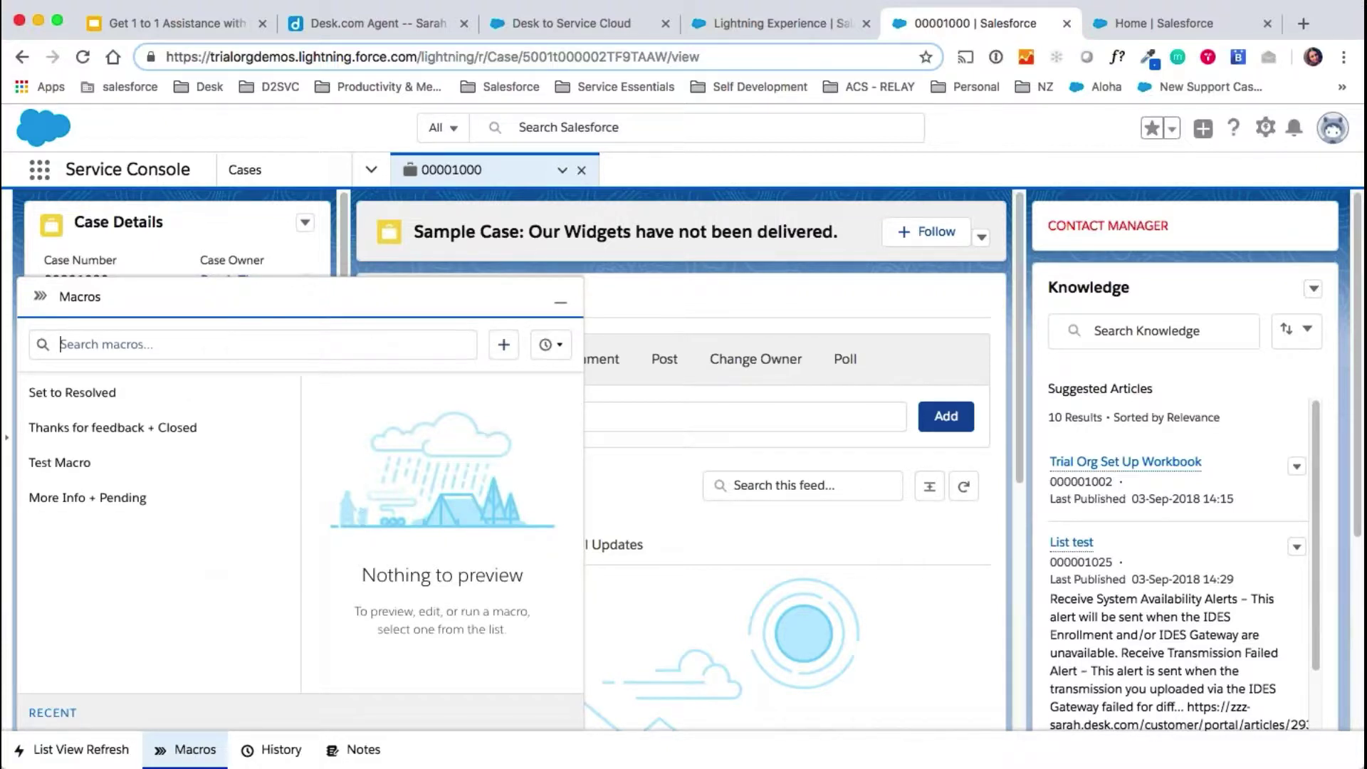
{"action": "left_click", "coordinate": [503, 347]}
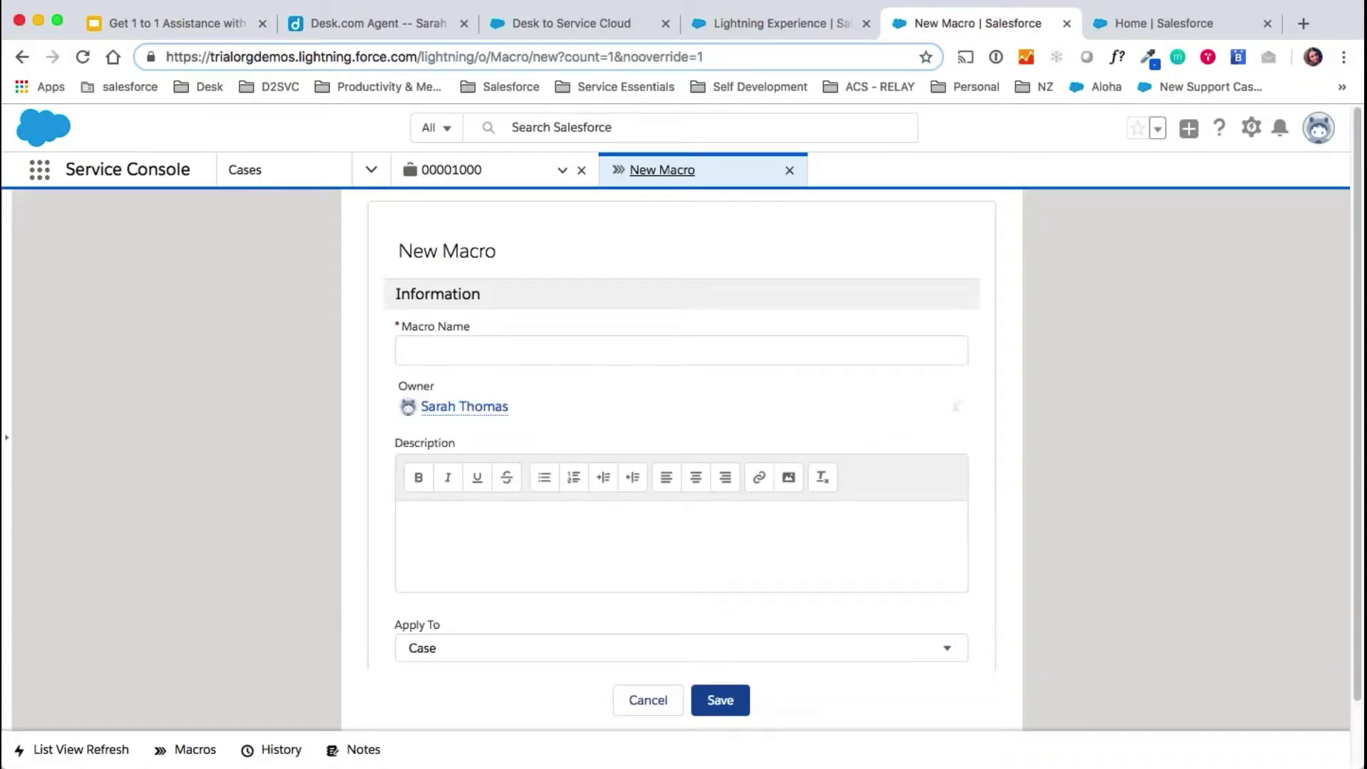
{"action": "left_click", "coordinate": [503, 347]}
{"action": "type", "text": "New Mac"}
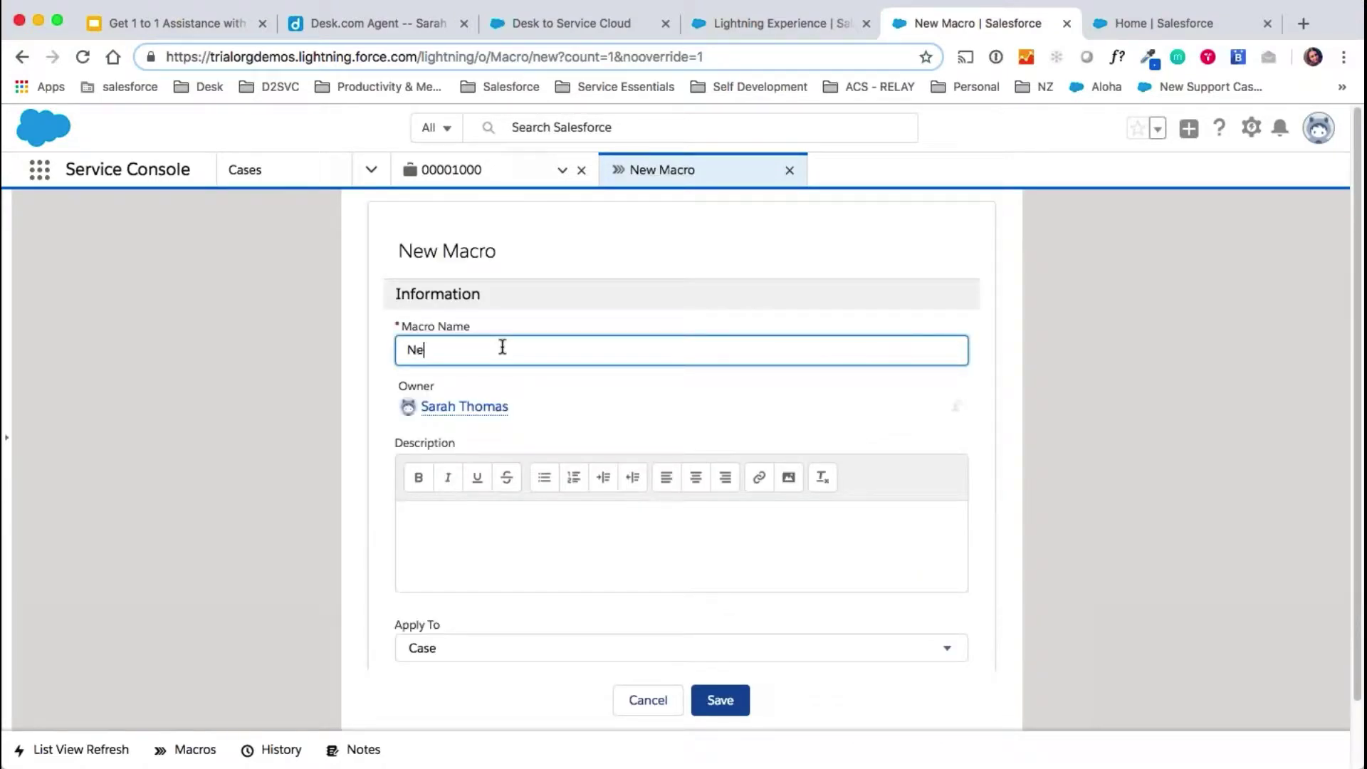
{"action": "type", "text": "ro"}
{"action": "left_click", "coordinate": [725, 702]}
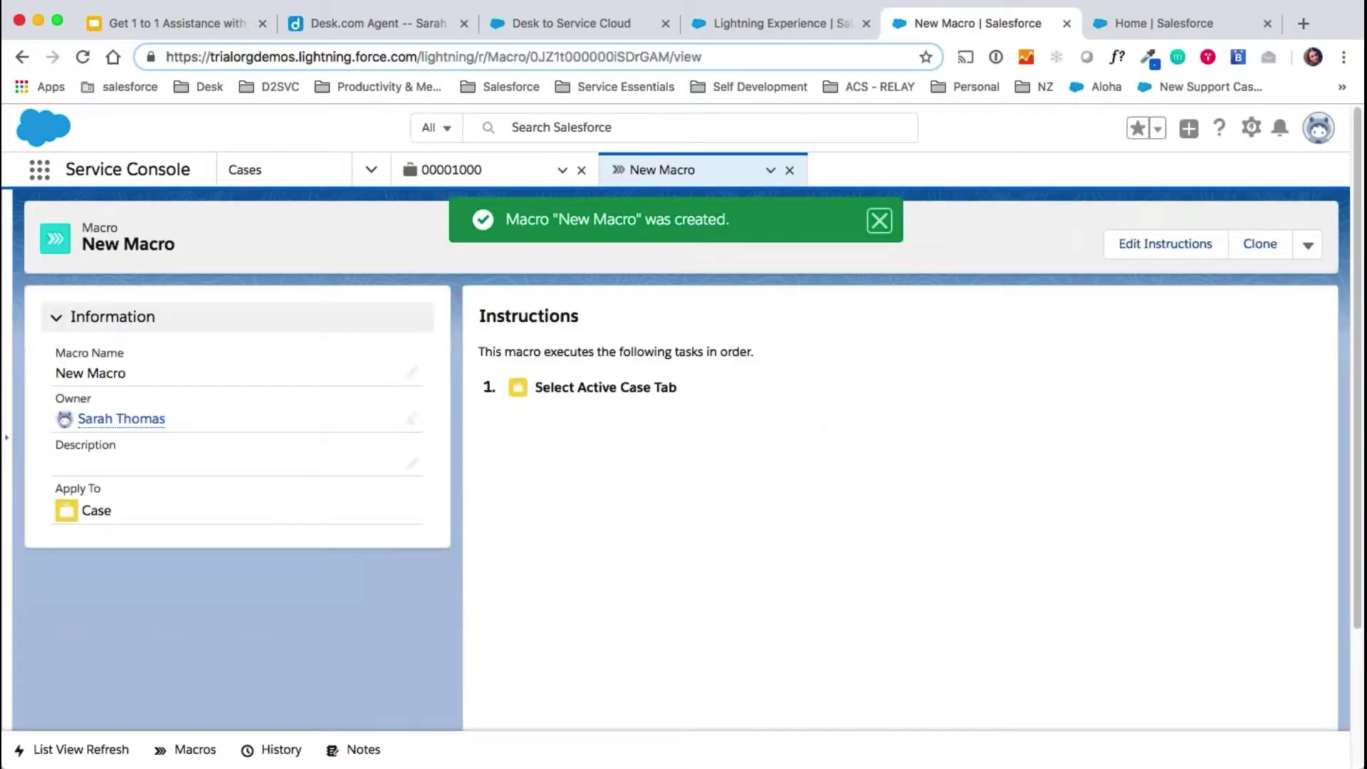
Step: Edit the new macro's instructions to set the case Status to Closed and submit the case update
{"action": "left_click", "coordinate": [1147, 244]}
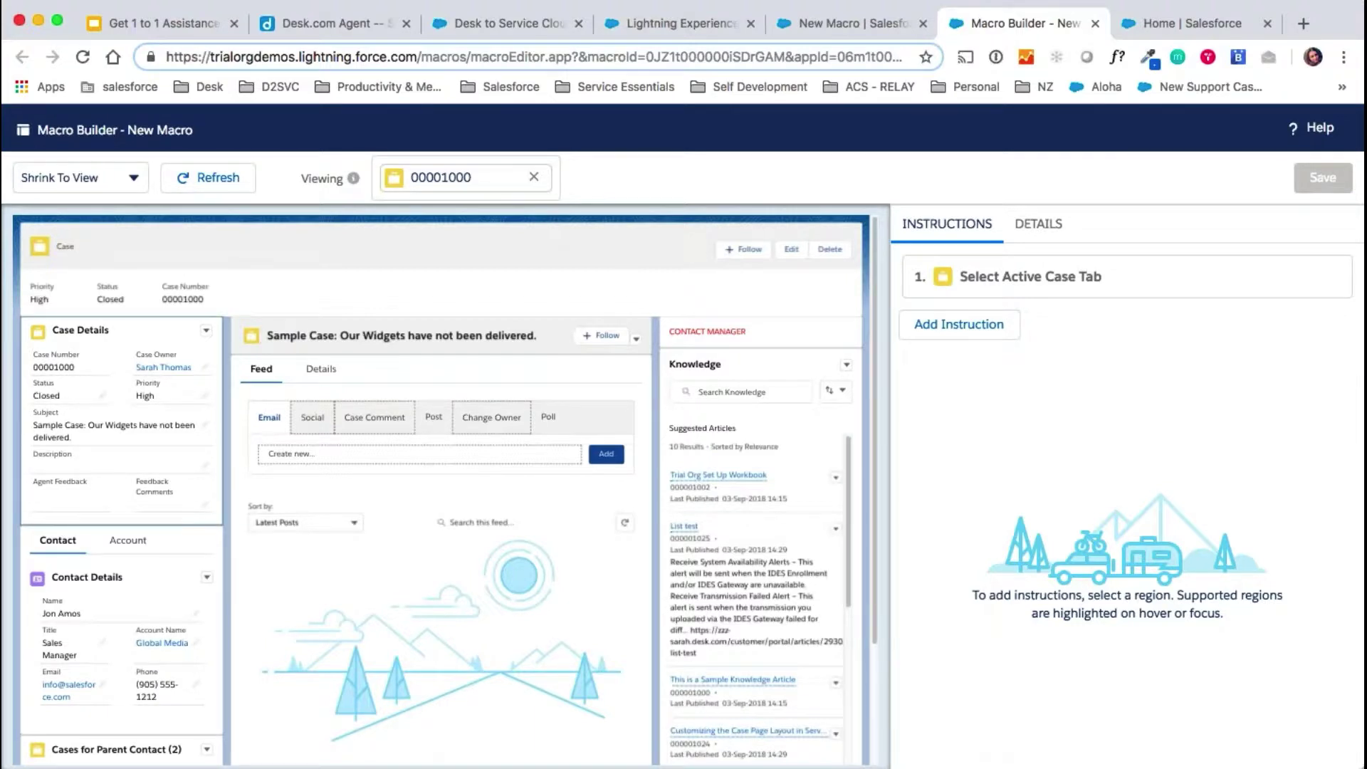
{"action": "left_click", "coordinate": [121, 420]}
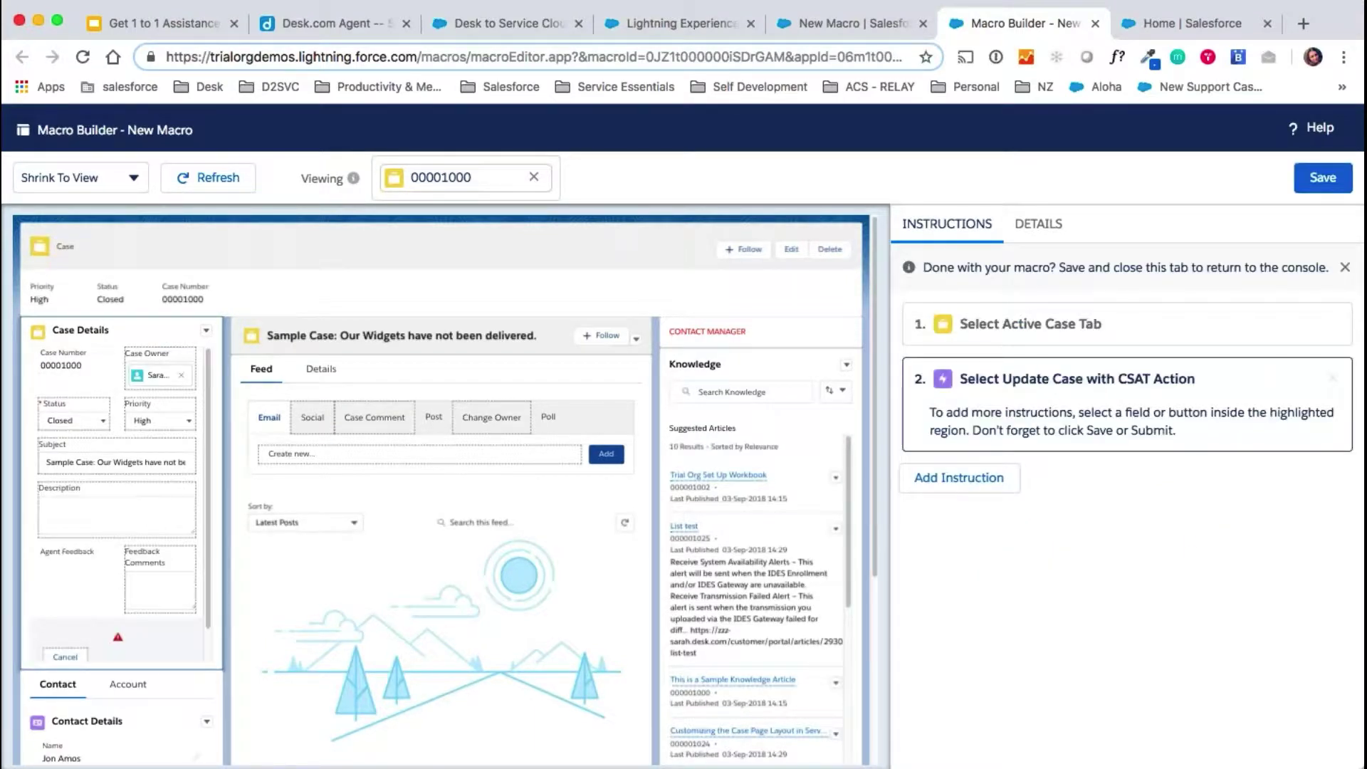
{"action": "left_click", "coordinate": [1072, 447]}
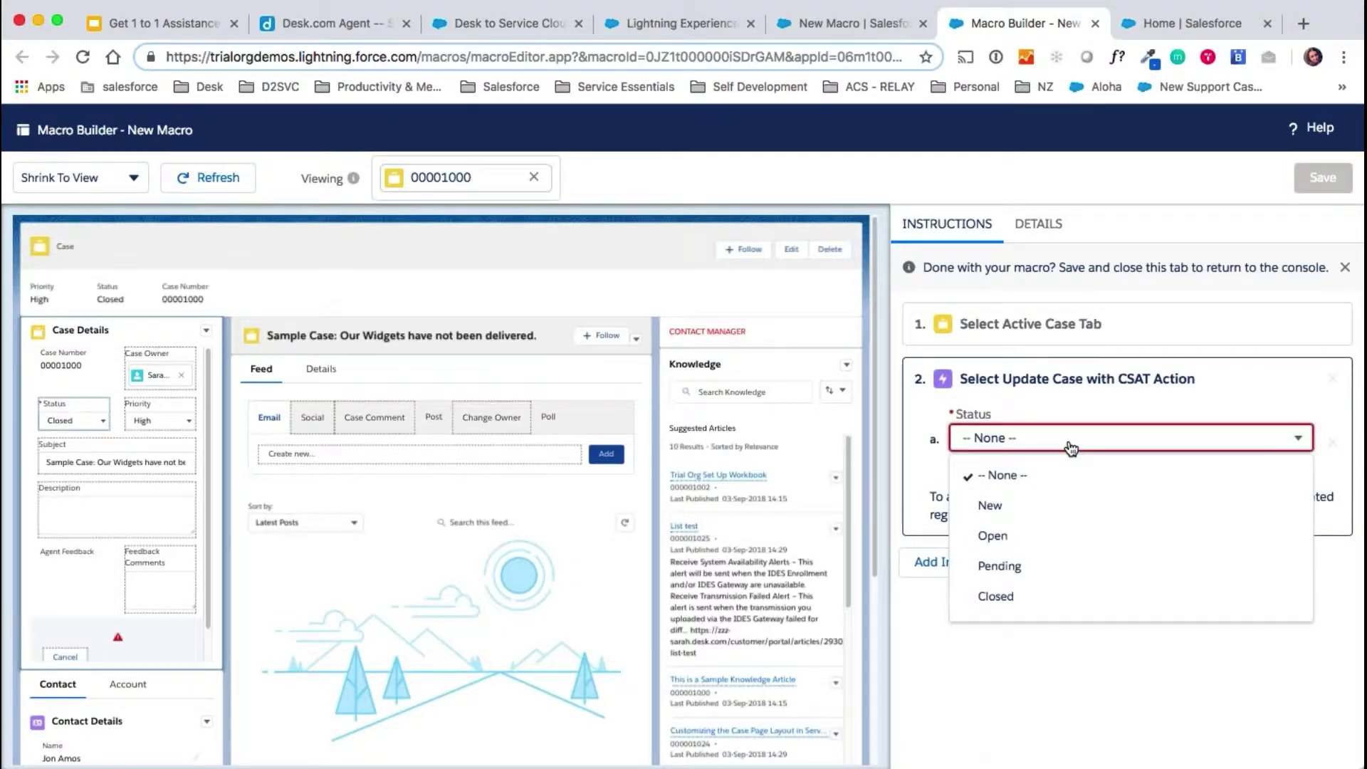
{"action": "left_click", "coordinate": [1057, 600]}
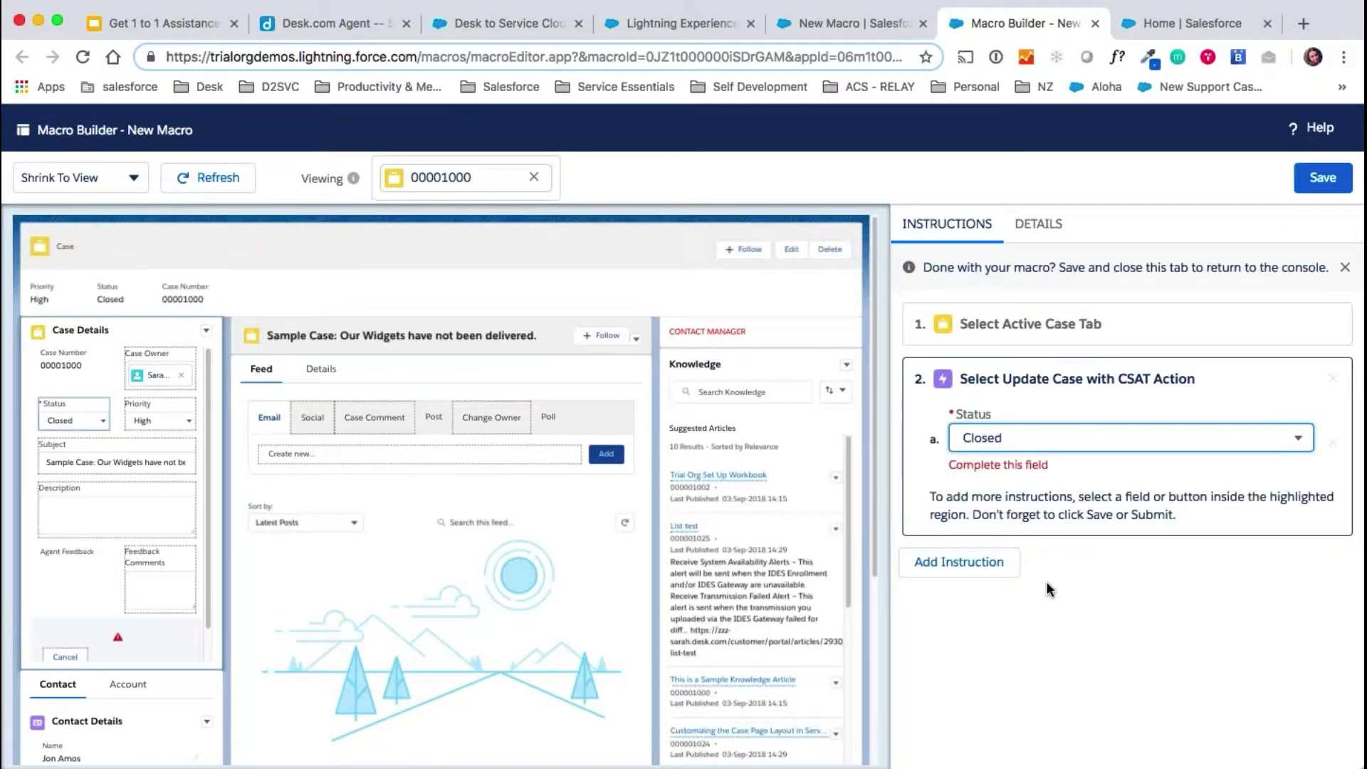
{"action": "scroll", "coordinate": [185, 541], "scroll_direction": "down", "scroll_amount": 1}
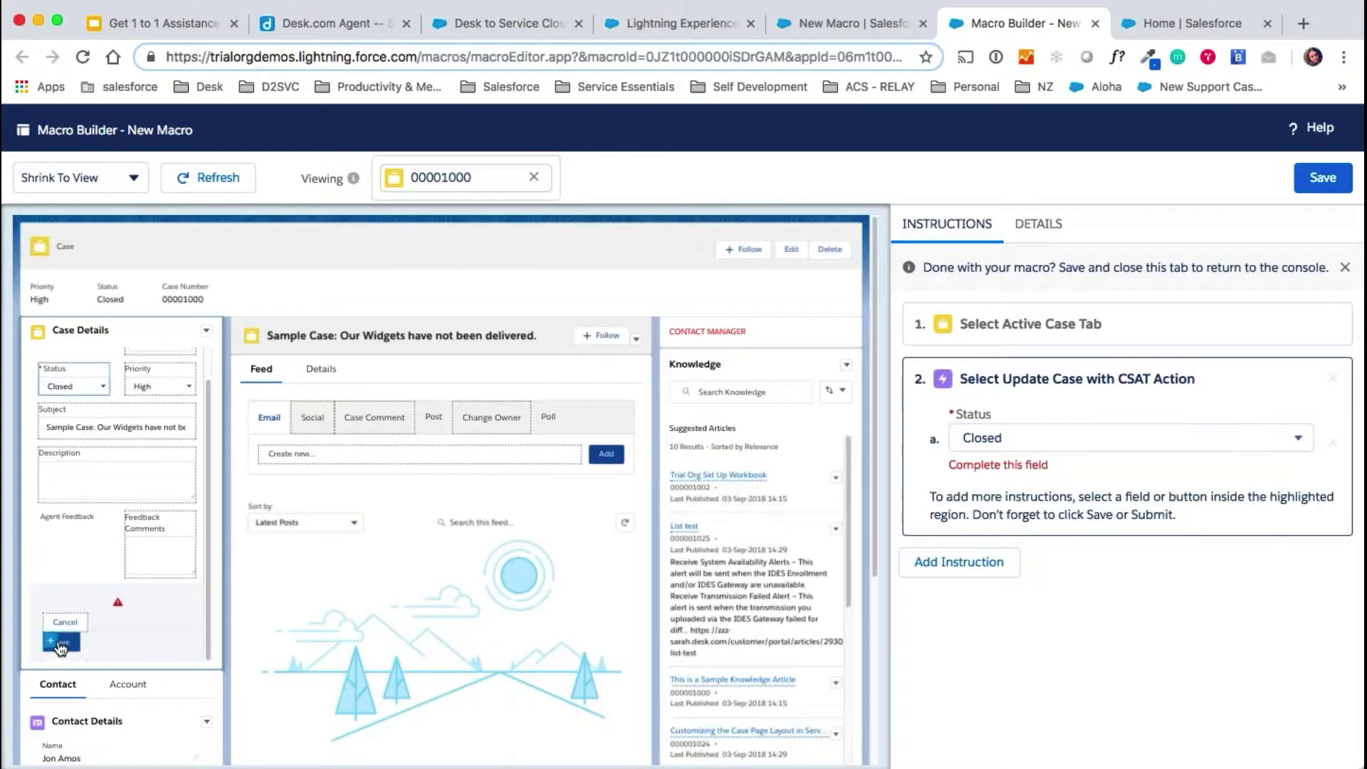
{"action": "left_click", "coordinate": [60, 645]}
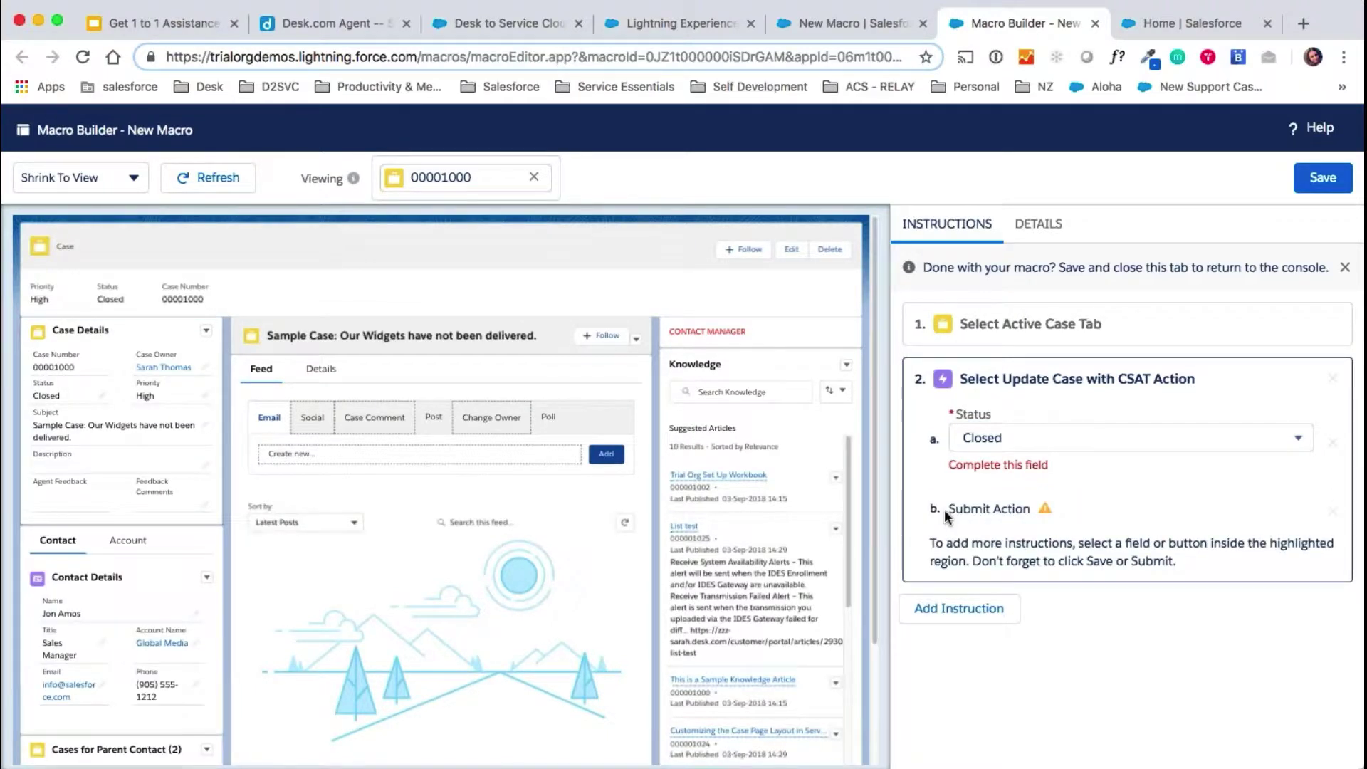
Step: Add an email action to the macro with the HTML body "This case is resolved. Thank you." and save the macro
{"action": "left_click", "coordinate": [507, 457]}
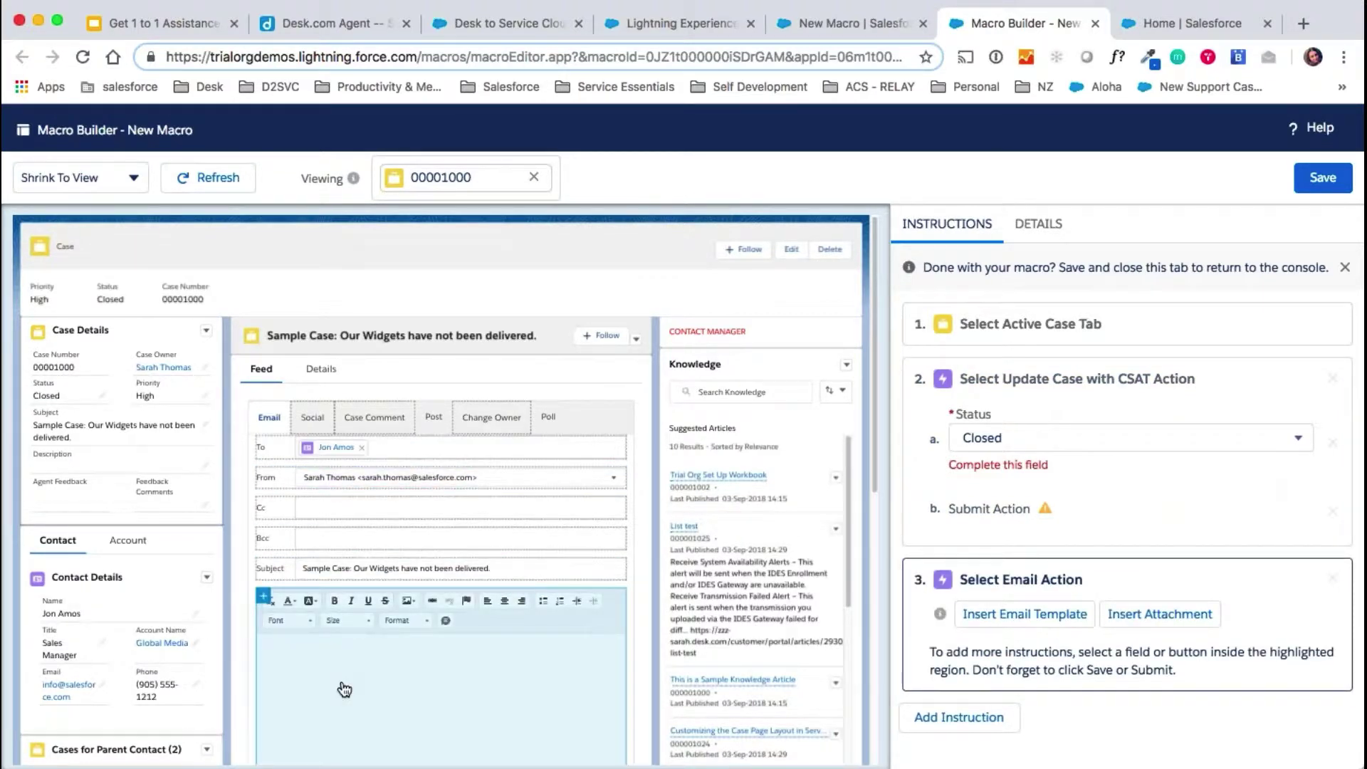
{"action": "scroll", "coordinate": [344, 689], "scroll_direction": "down", "scroll_amount": 3}
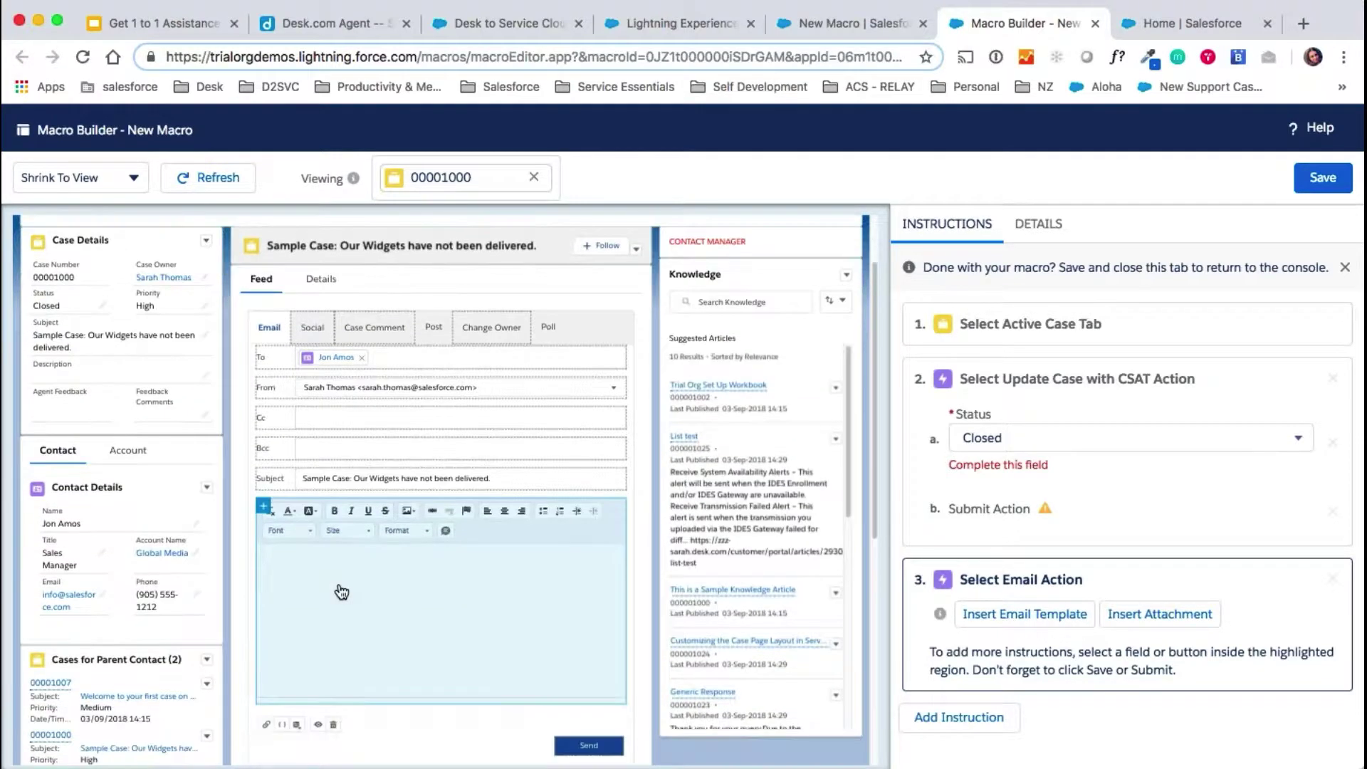
{"action": "left_click", "coordinate": [342, 593]}
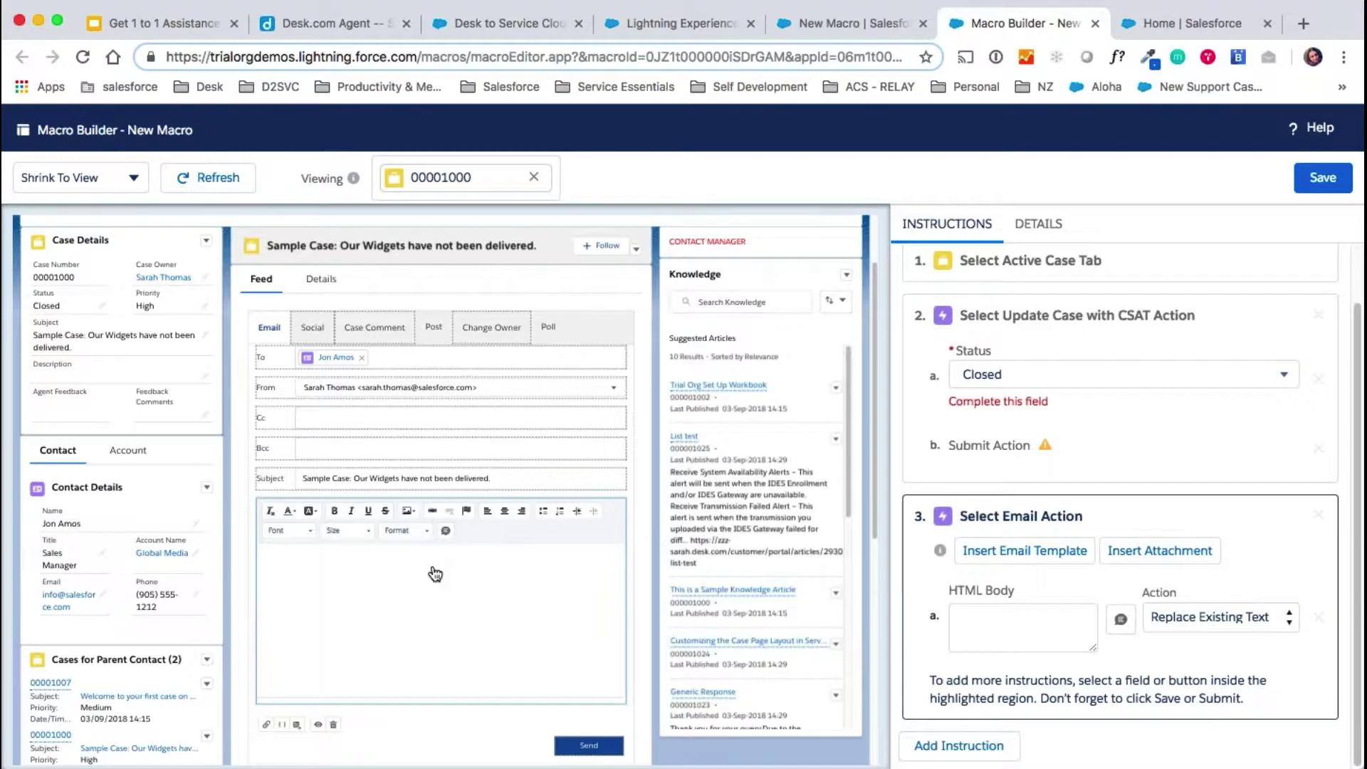
{"action": "left_click", "coordinate": [995, 636]}
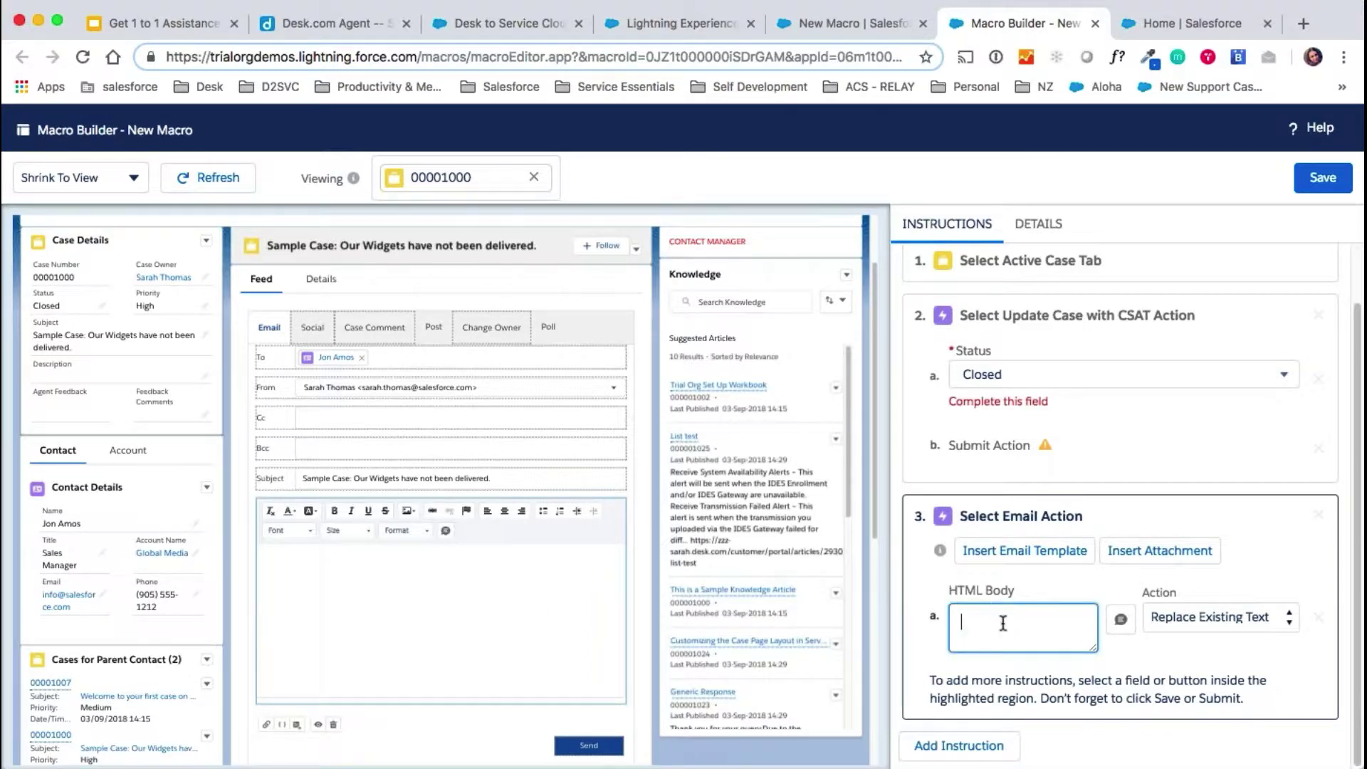
{"action": "type", "text": "This case is resolved. Thank"}
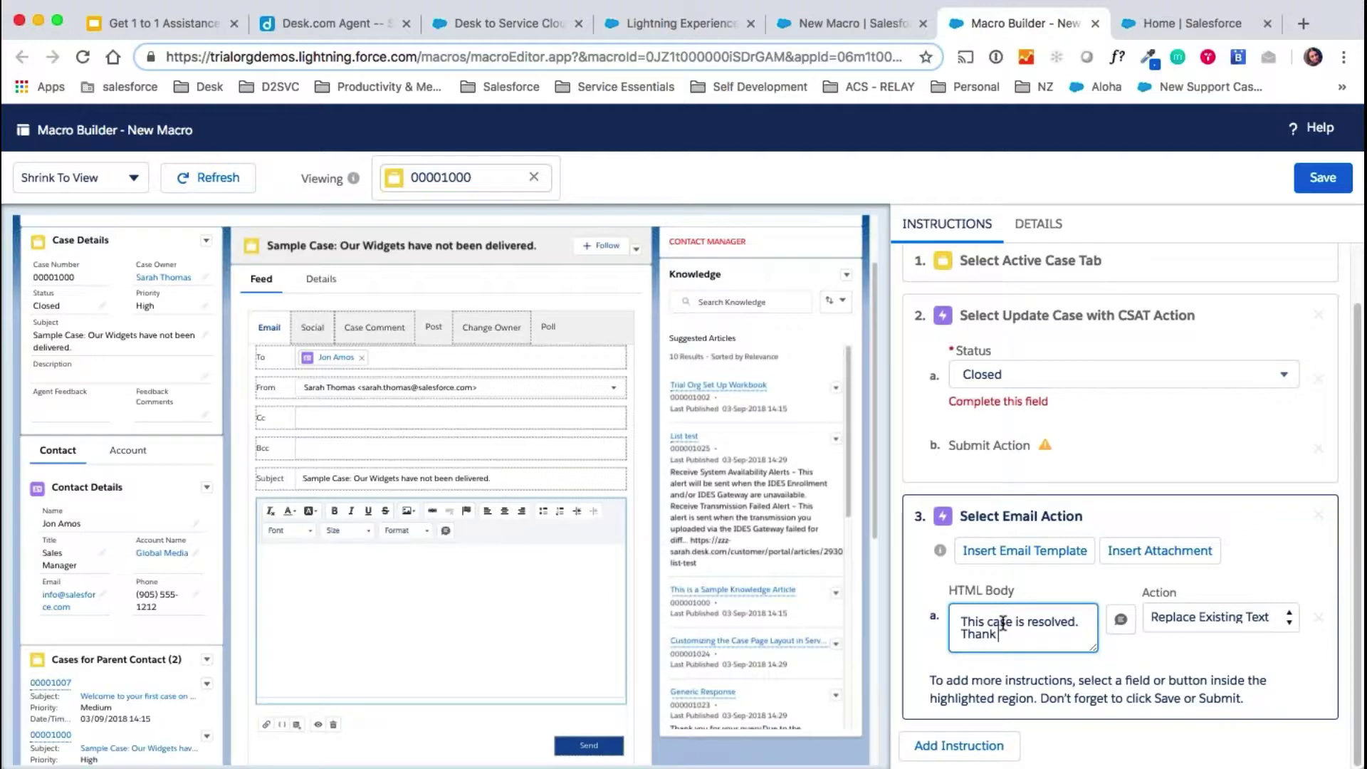
{"action": "type", "text": " you."}
{"action": "left_click", "coordinate": [1323, 178]}
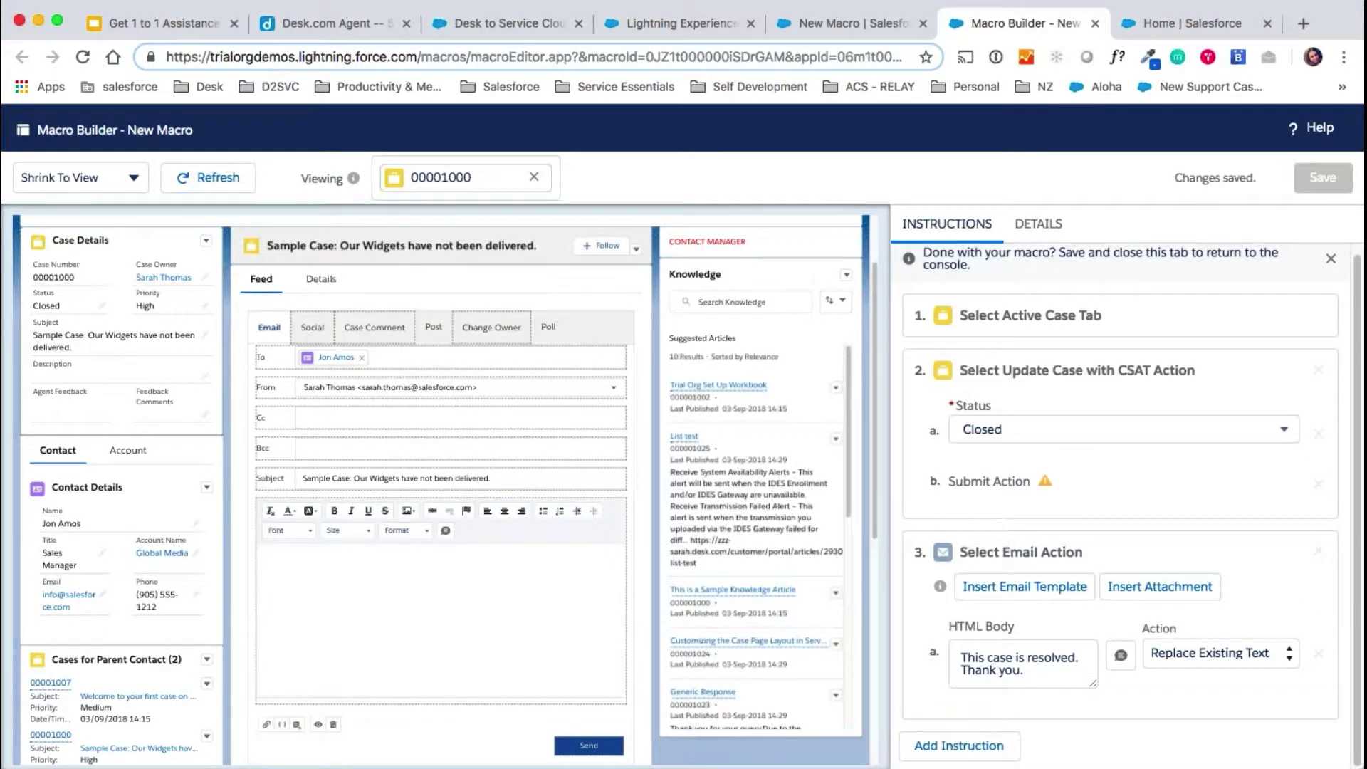
Step: Close the Macro Builder and the macro's record, and open the list of macros on the sample case
{"action": "left_click", "coordinate": [1095, 24]}
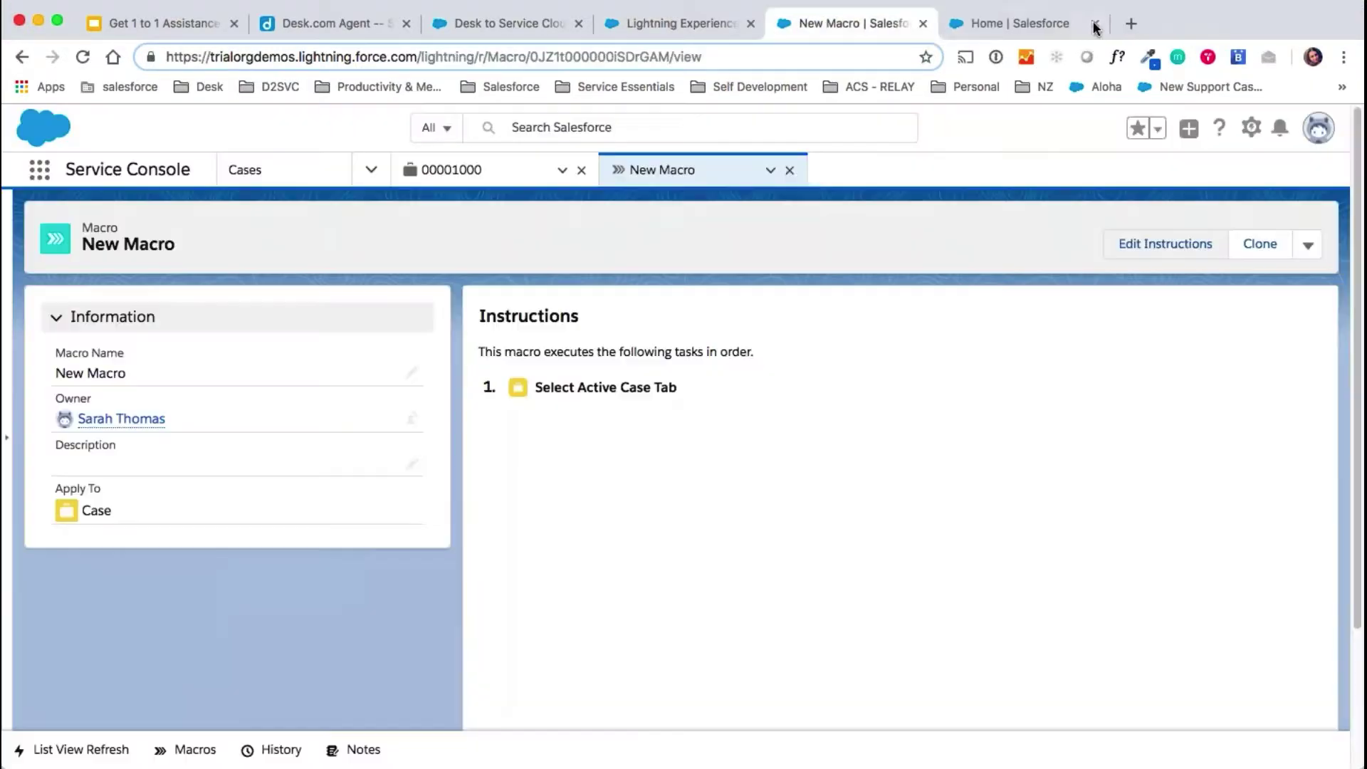
{"action": "left_click", "coordinate": [789, 171]}
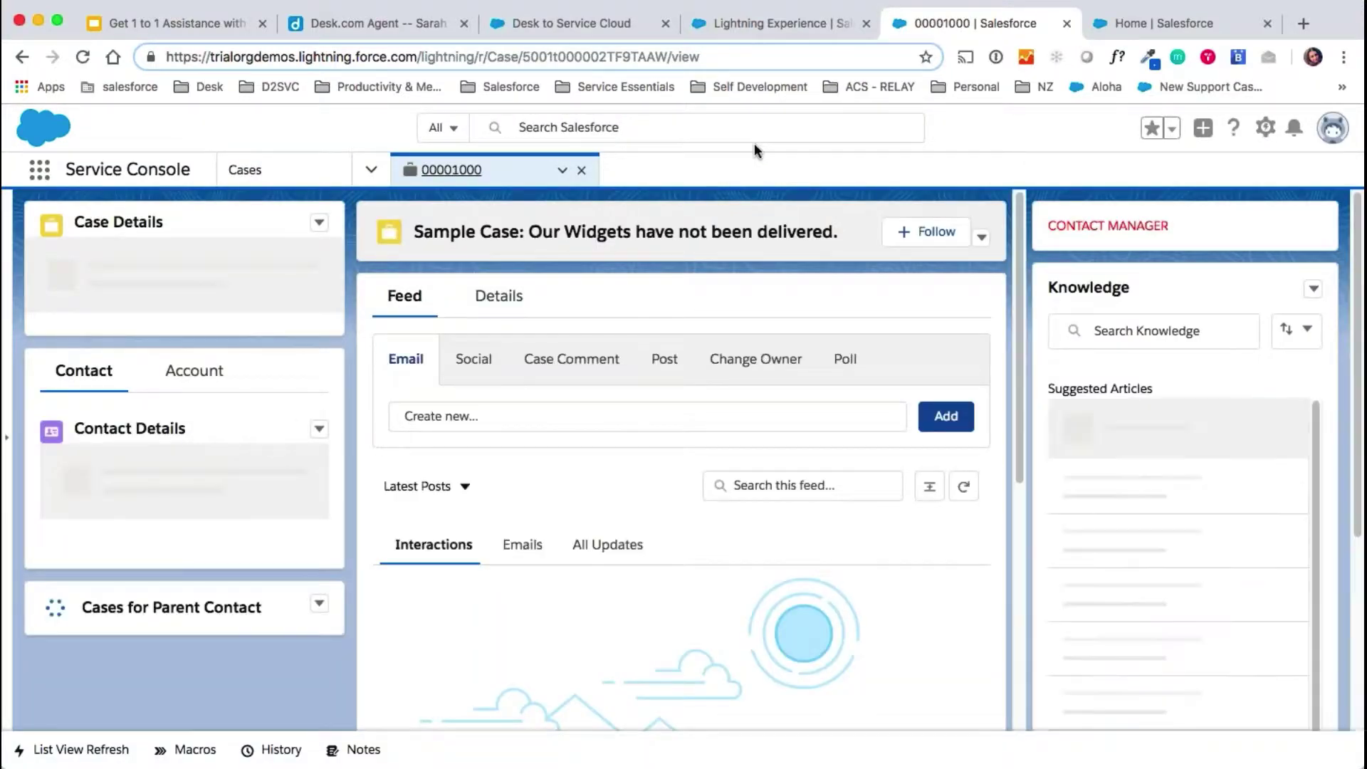
{"action": "left_click", "coordinate": [197, 755]}
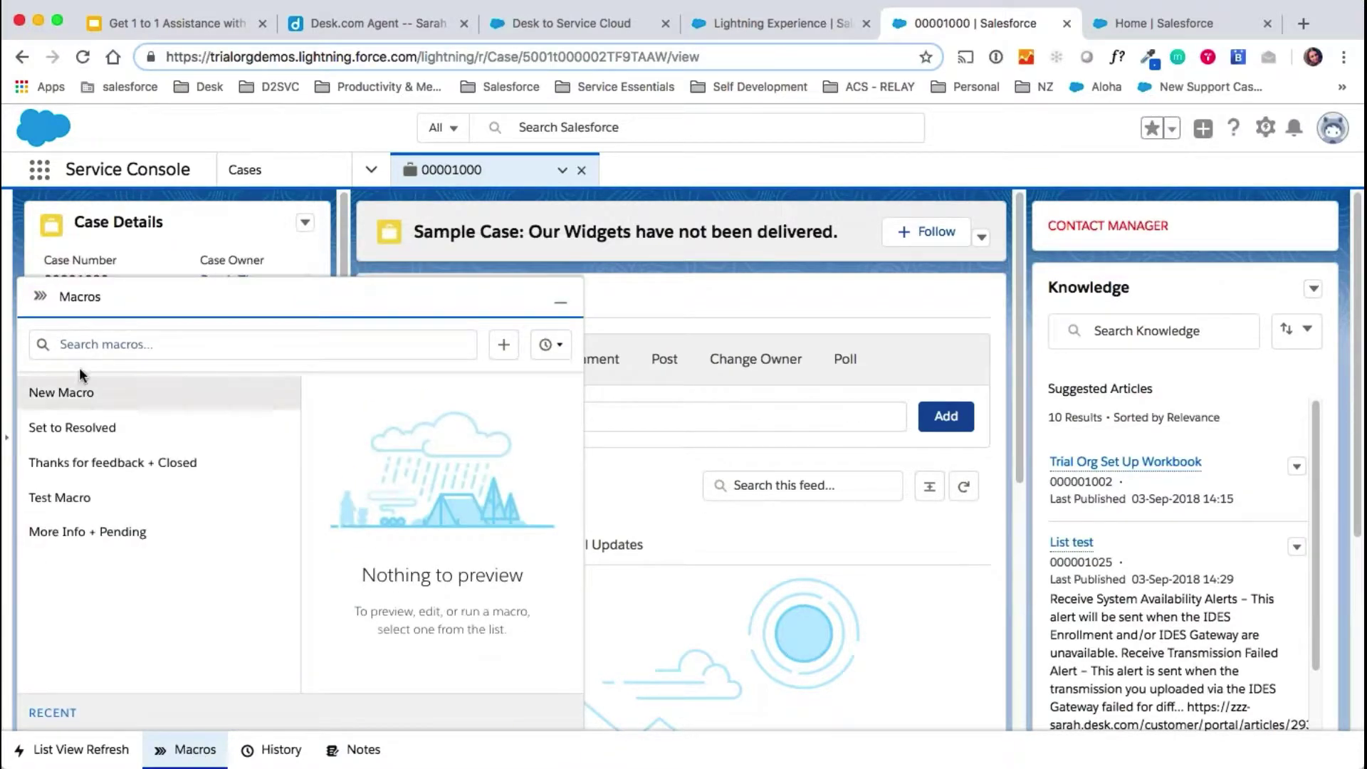
Step: Run New Macro on the sample case about undelivered widgets and minimize the macros list
{"action": "left_click", "coordinate": [72, 399]}
{"action": "left_click", "coordinate": [516, 671]}
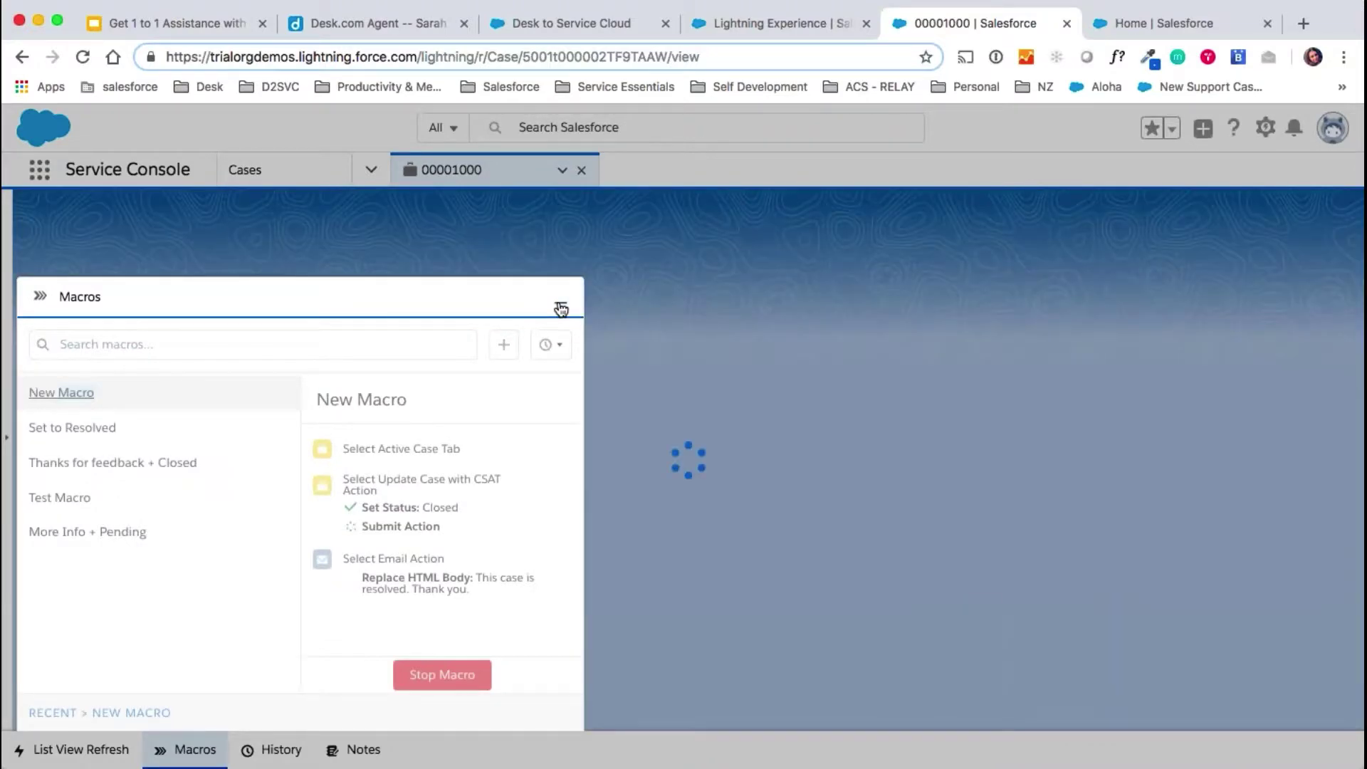
{"action": "left_click", "coordinate": [561, 305]}
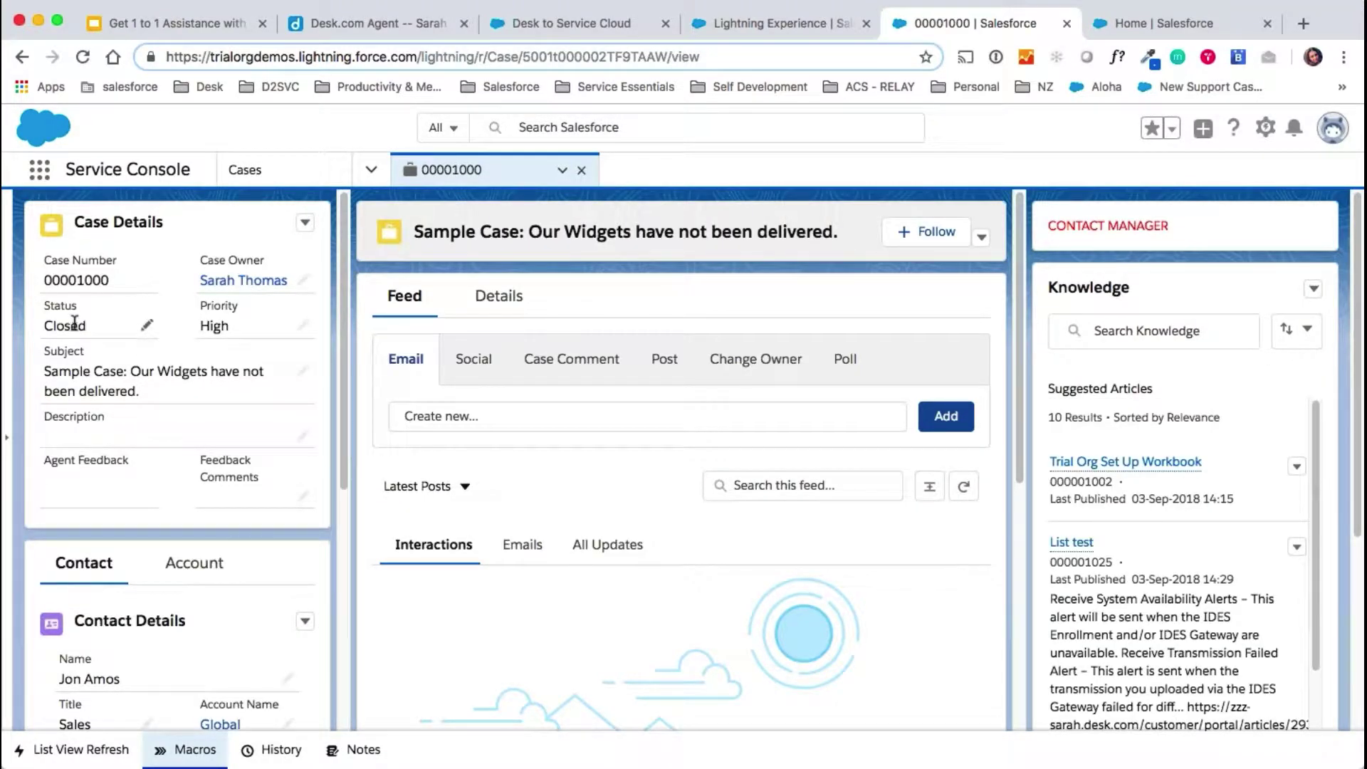
Step: Open the email composer on the sample case and examine its recipient, sender, subject and body
{"action": "left_click", "coordinate": [442, 409]}
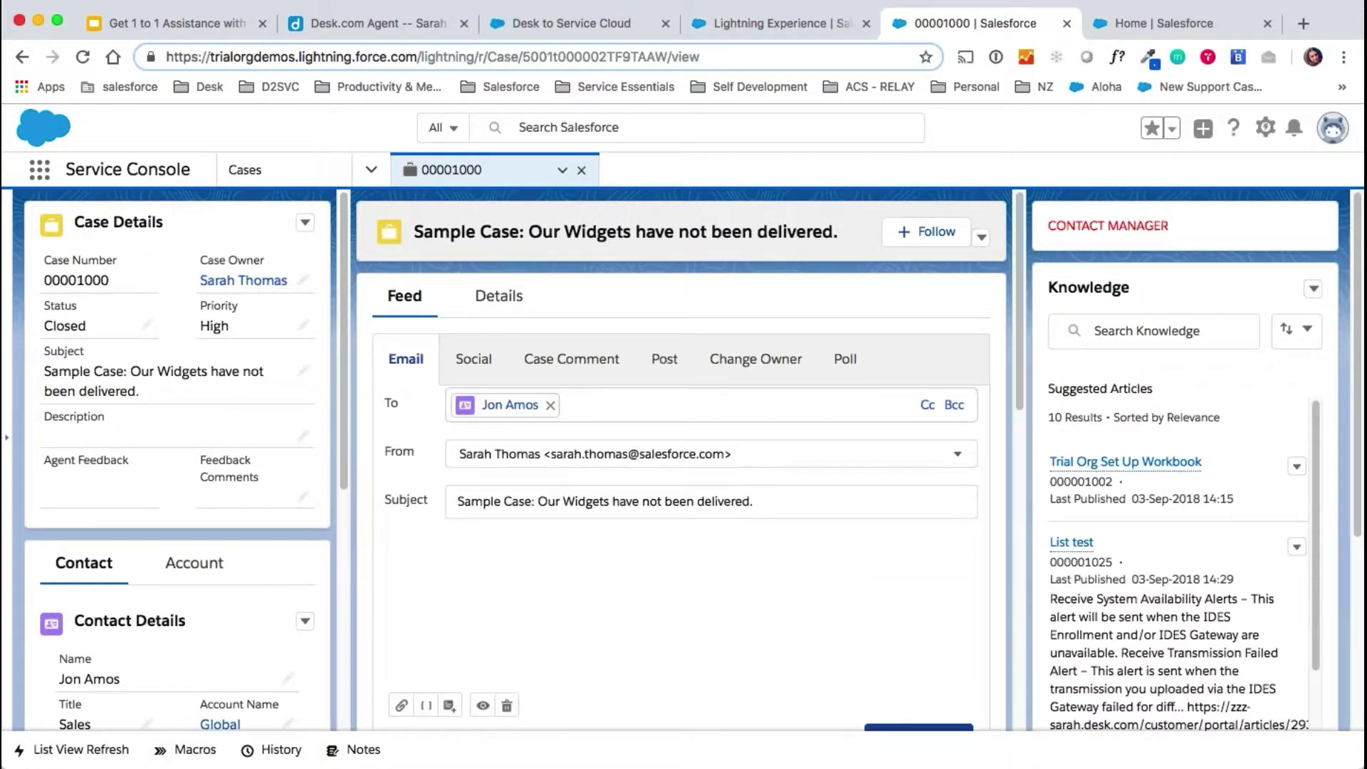
{"action": "scroll", "coordinate": [442, 408], "scroll_direction": "down", "scroll_amount": 2}
{"action": "scroll", "coordinate": [682, 427], "scroll_direction": "down", "scroll_amount": 5}
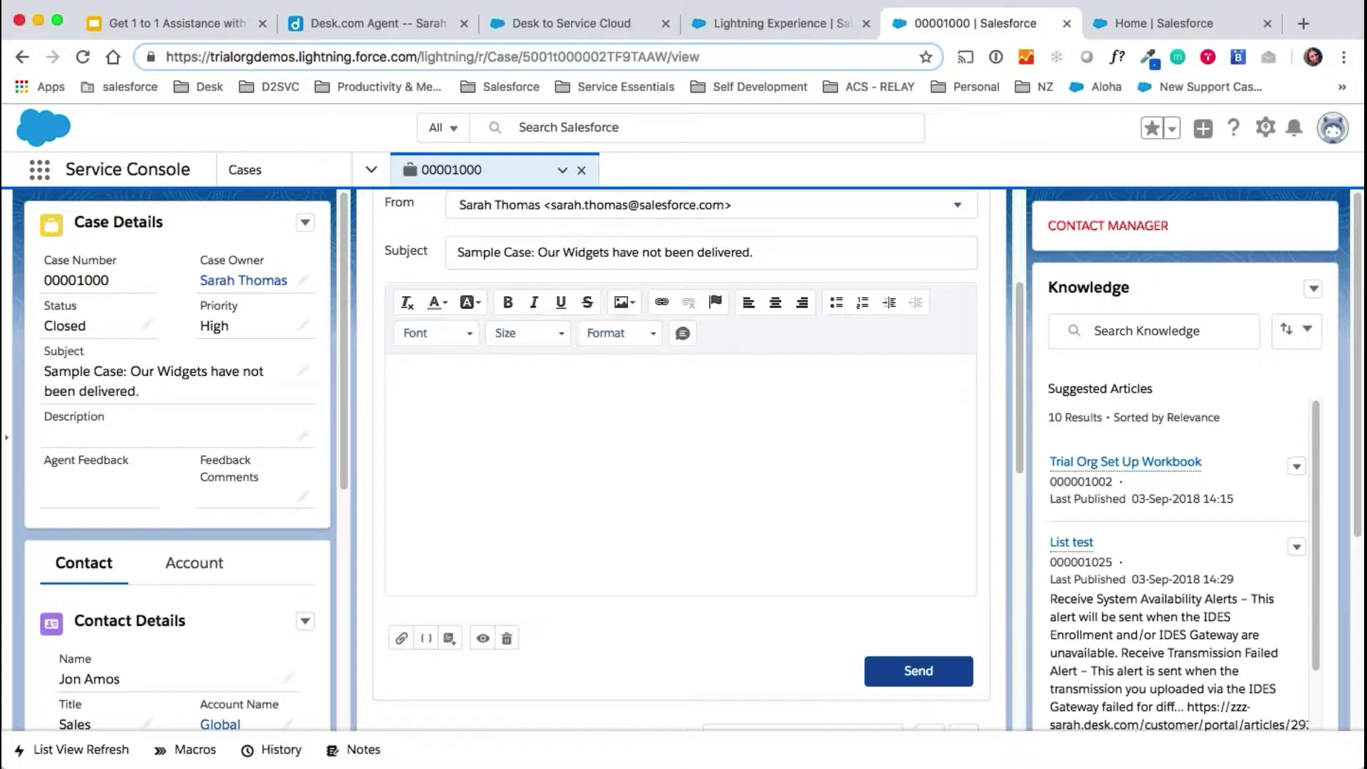
{"action": "scroll", "coordinate": [553, 489], "scroll_direction": "up", "scroll_amount": 5}
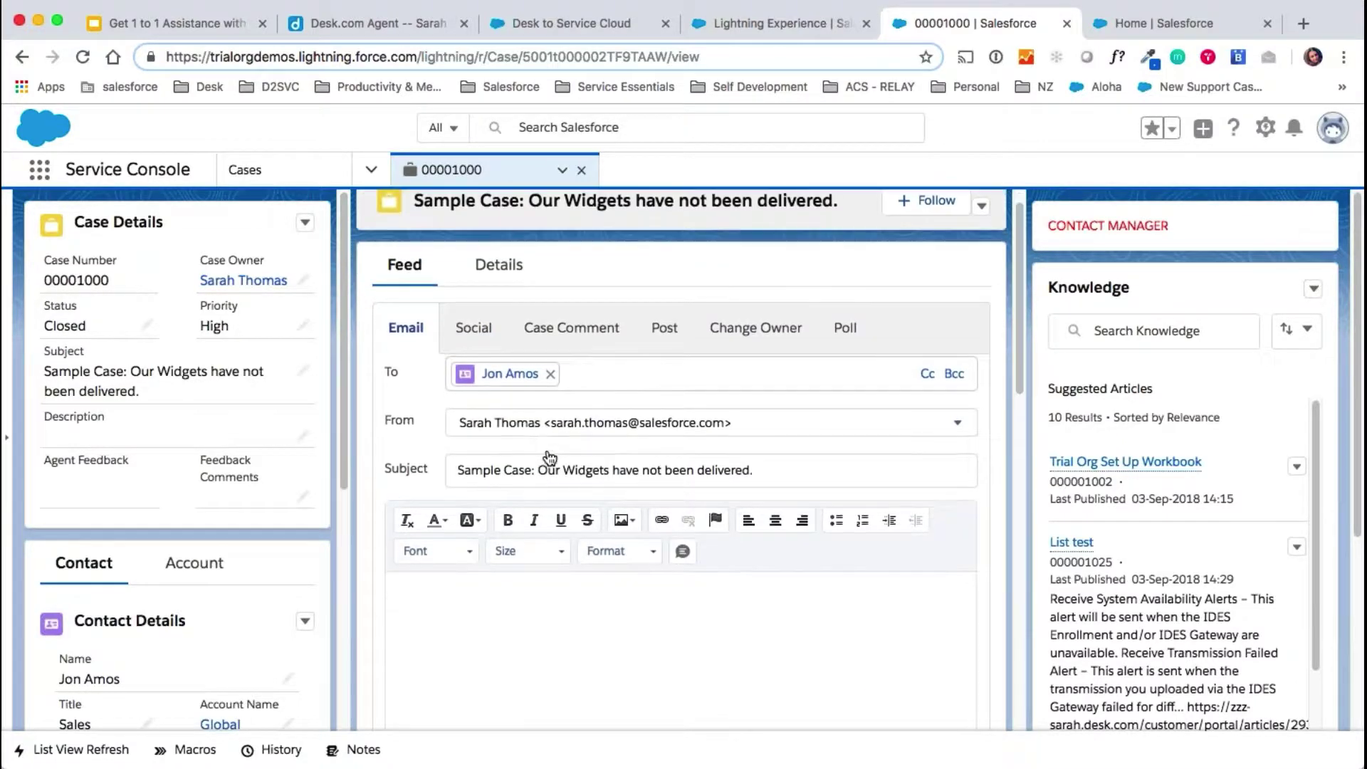
{"action": "scroll", "coordinate": [551, 457], "scroll_direction": "down", "scroll_amount": 3}
{"action": "scroll", "coordinate": [809, 523], "scroll_direction": "down", "scroll_amount": 3}
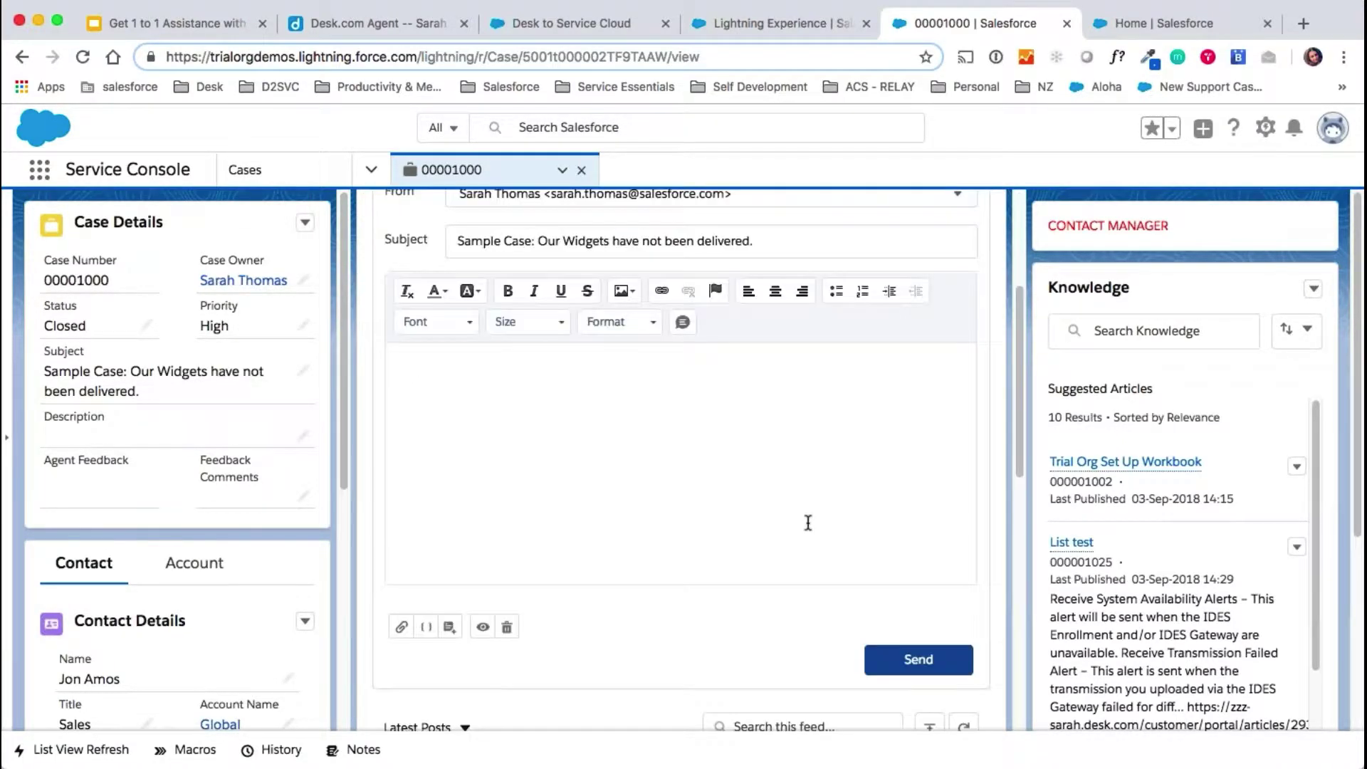
{"action": "scroll", "coordinate": [809, 523], "scroll_direction": "down", "scroll_amount": 1}
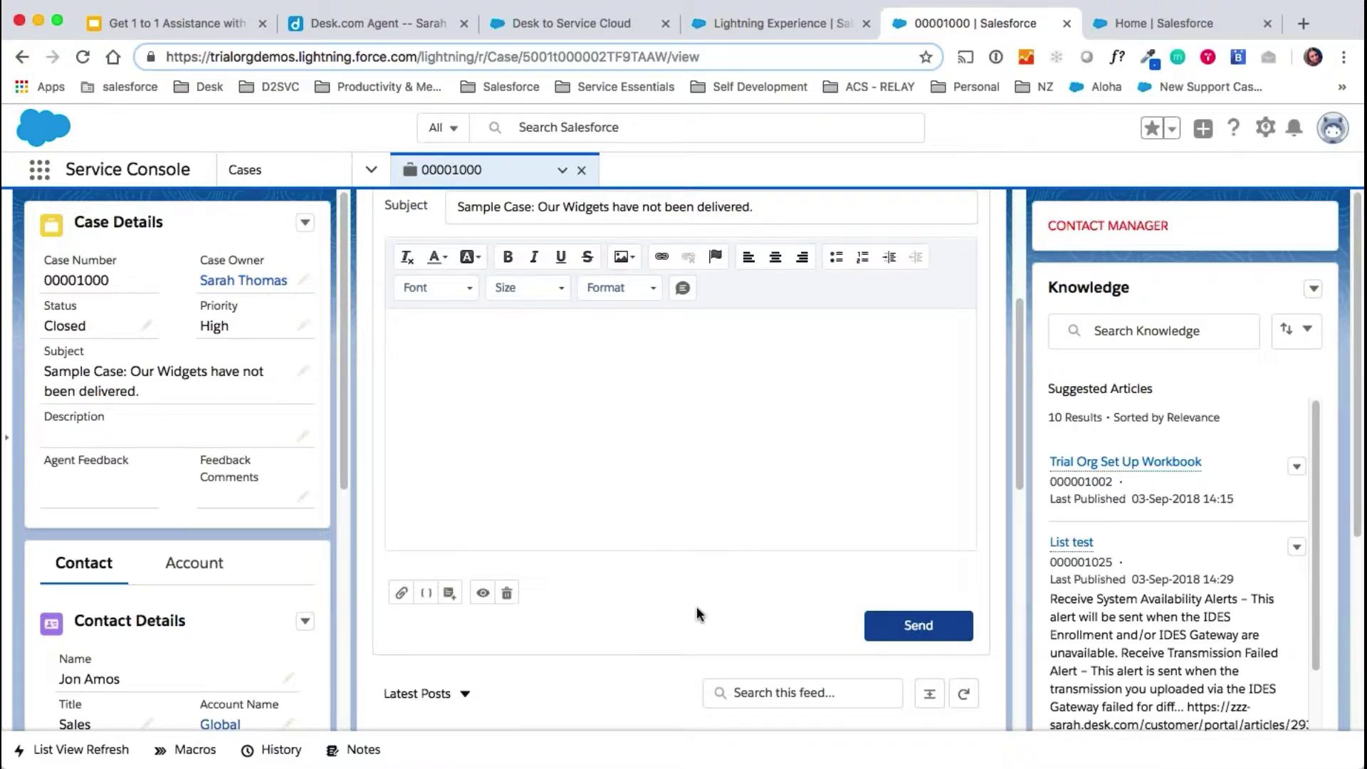
Step: Close the sample case, open Service Setup and close the duplicate Setup page
{"action": "left_click", "coordinate": [584, 171]}
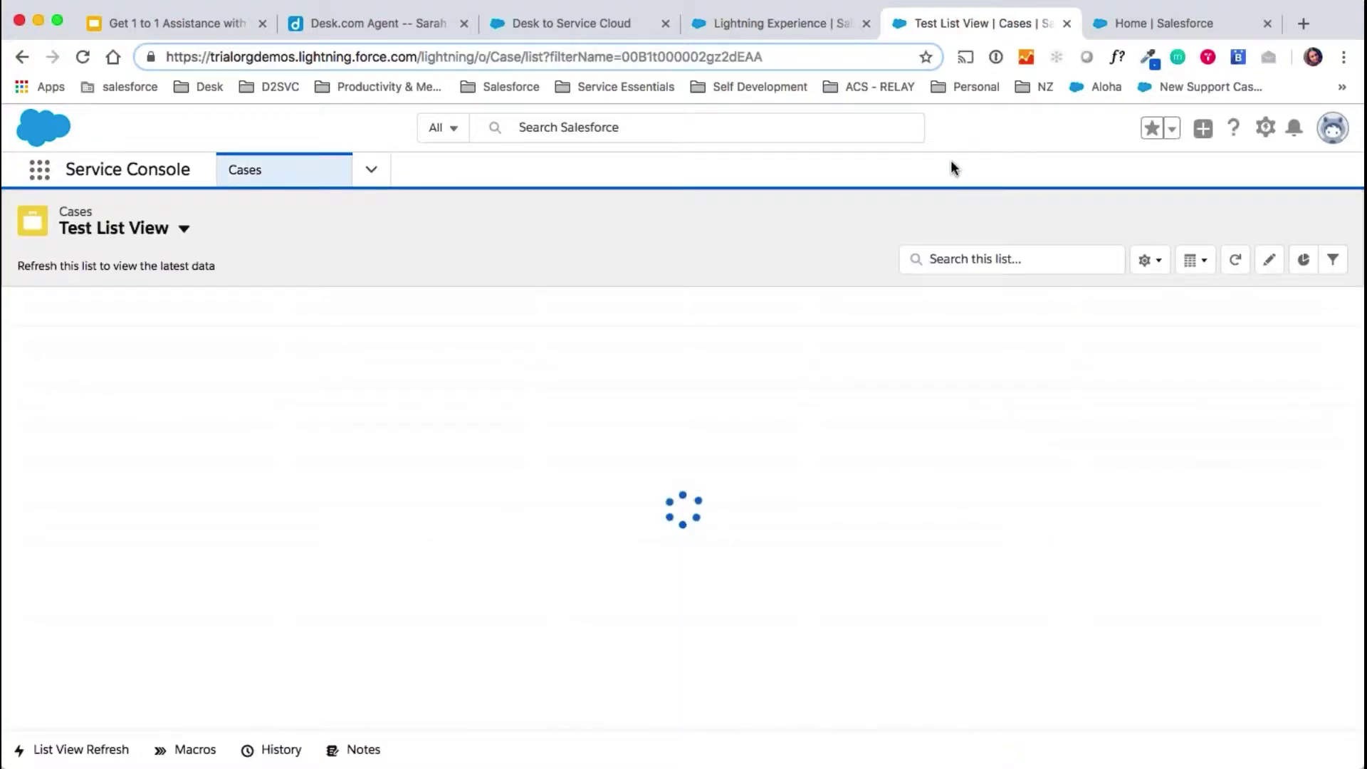
{"action": "left_click", "coordinate": [1274, 140]}
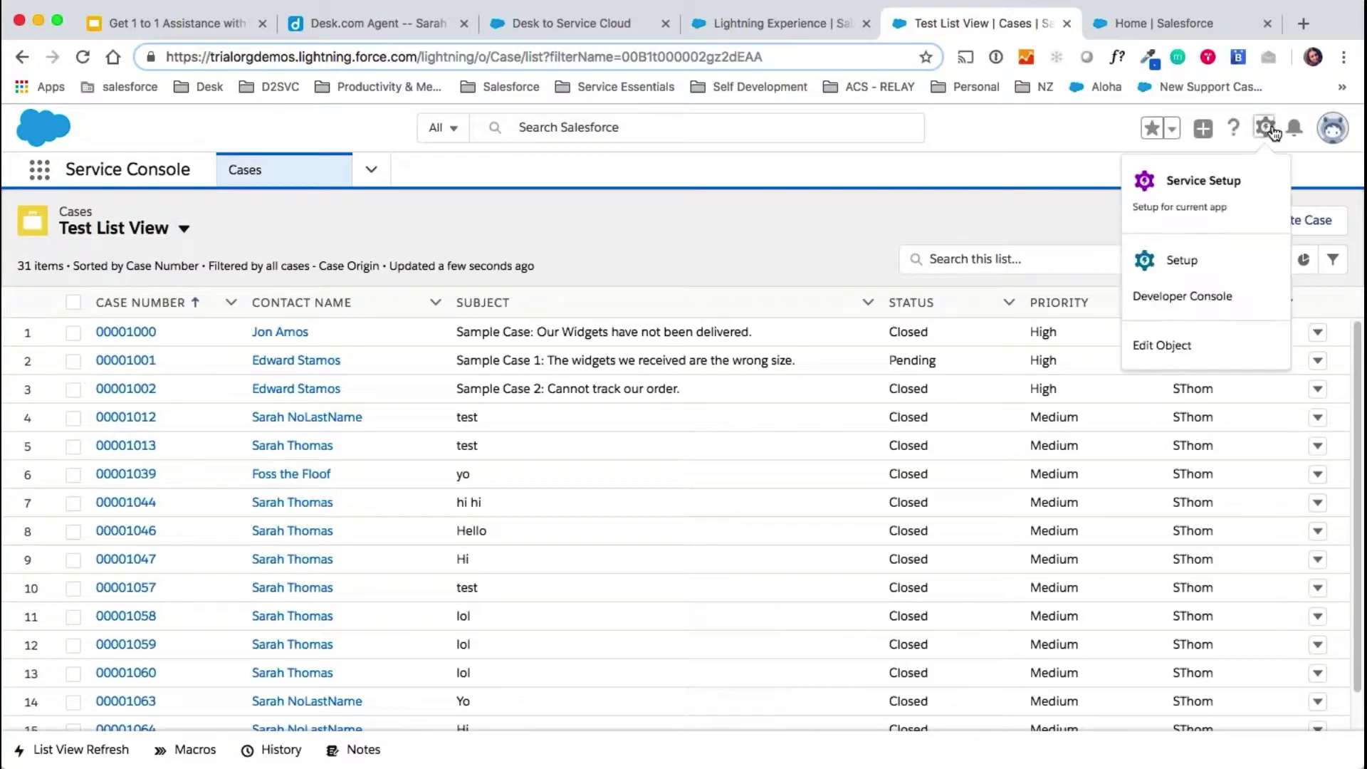
{"action": "left_click", "coordinate": [1220, 195]}
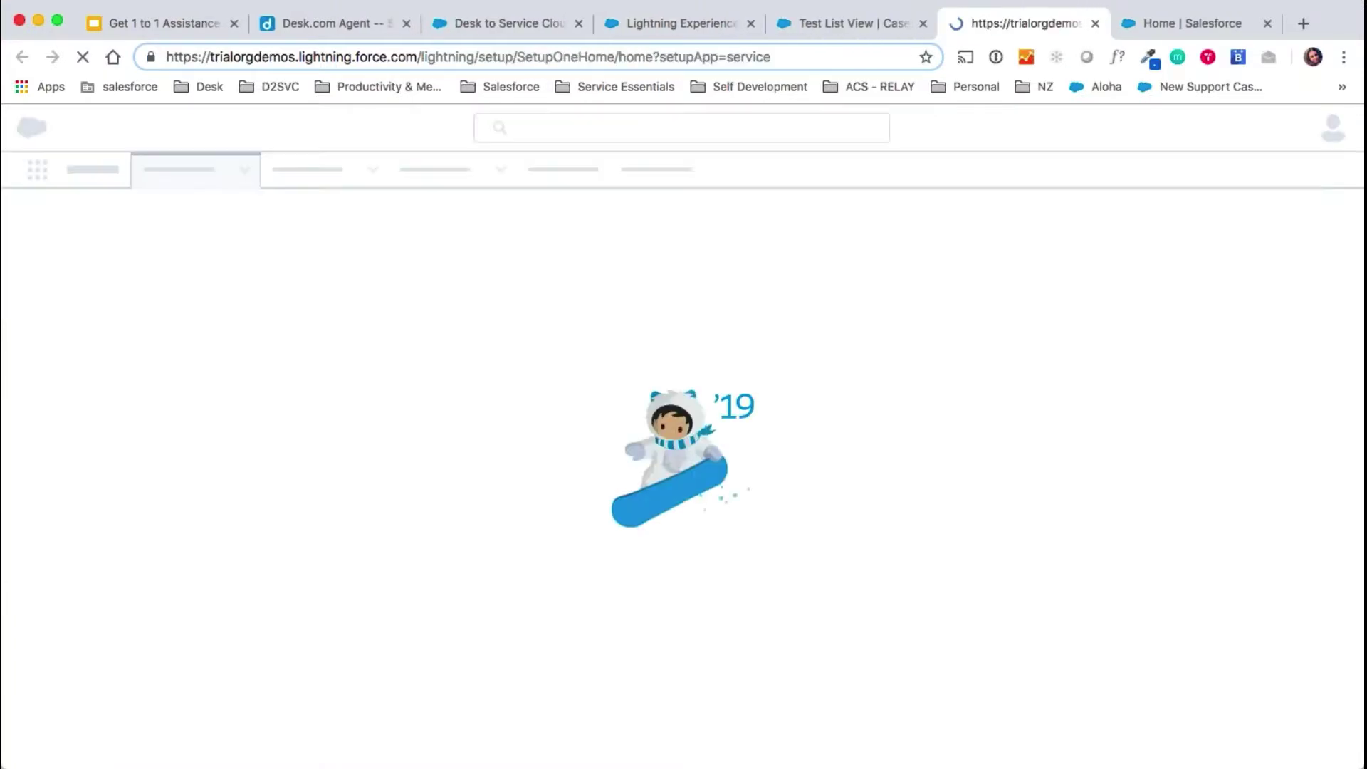
{"action": "left_click", "coordinate": [1268, 23]}
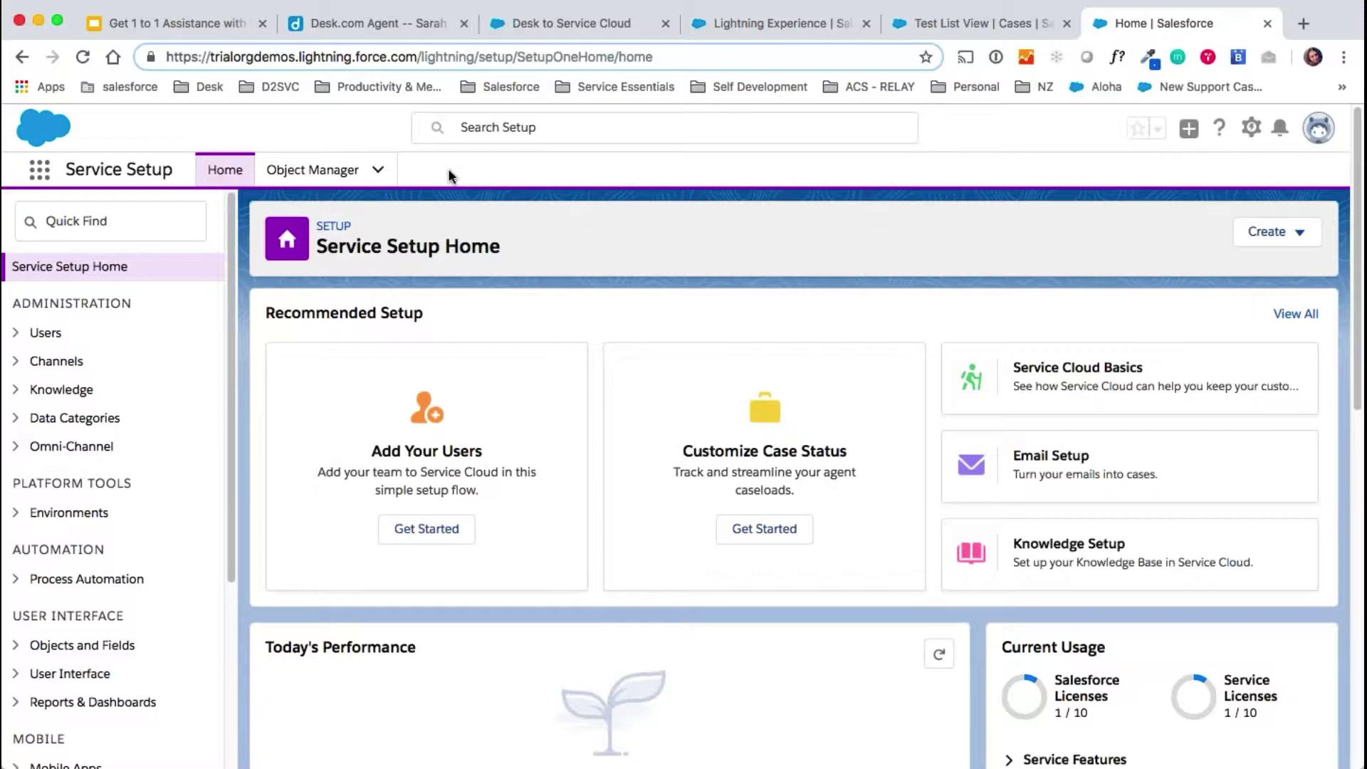
Step: Open the Fields & Relationships list of the Case object in Object Manager
{"action": "left_click", "coordinate": [345, 175]}
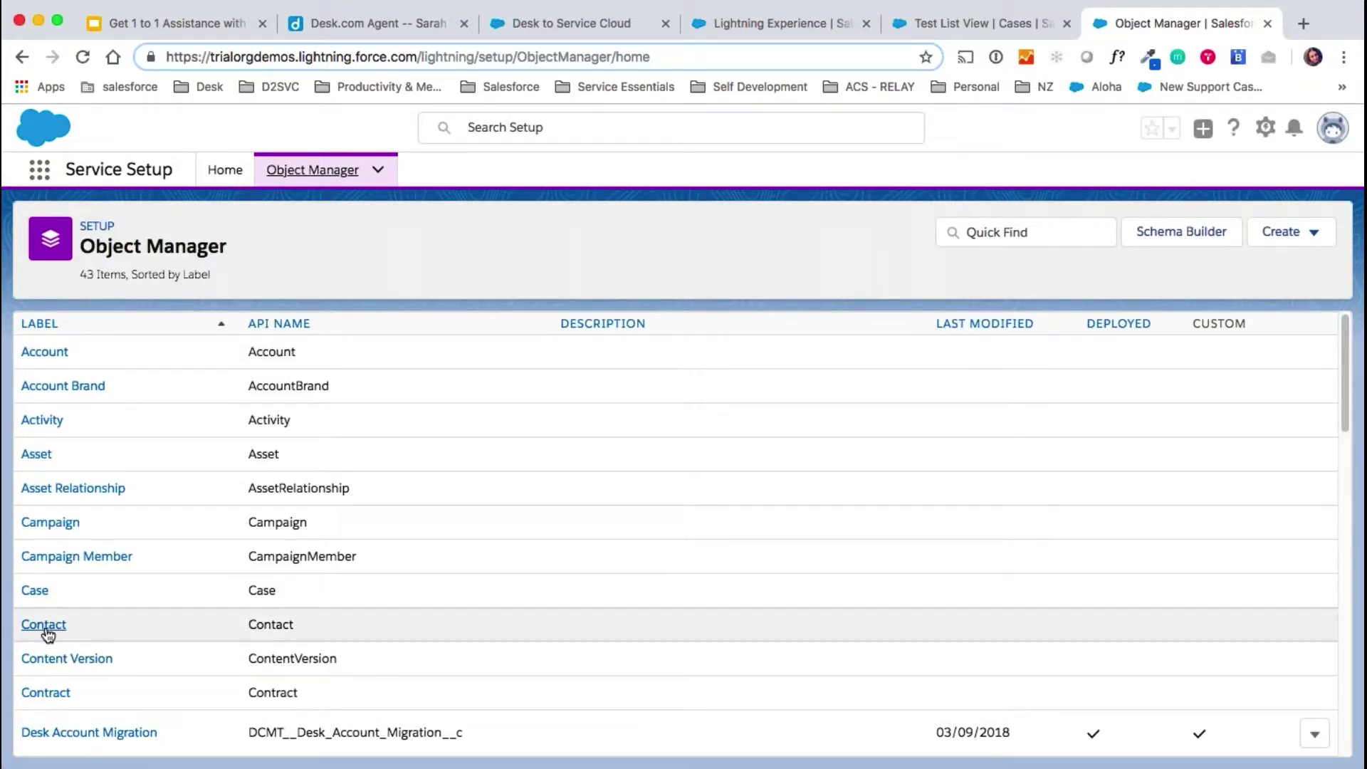
{"action": "left_click", "coordinate": [35, 590]}
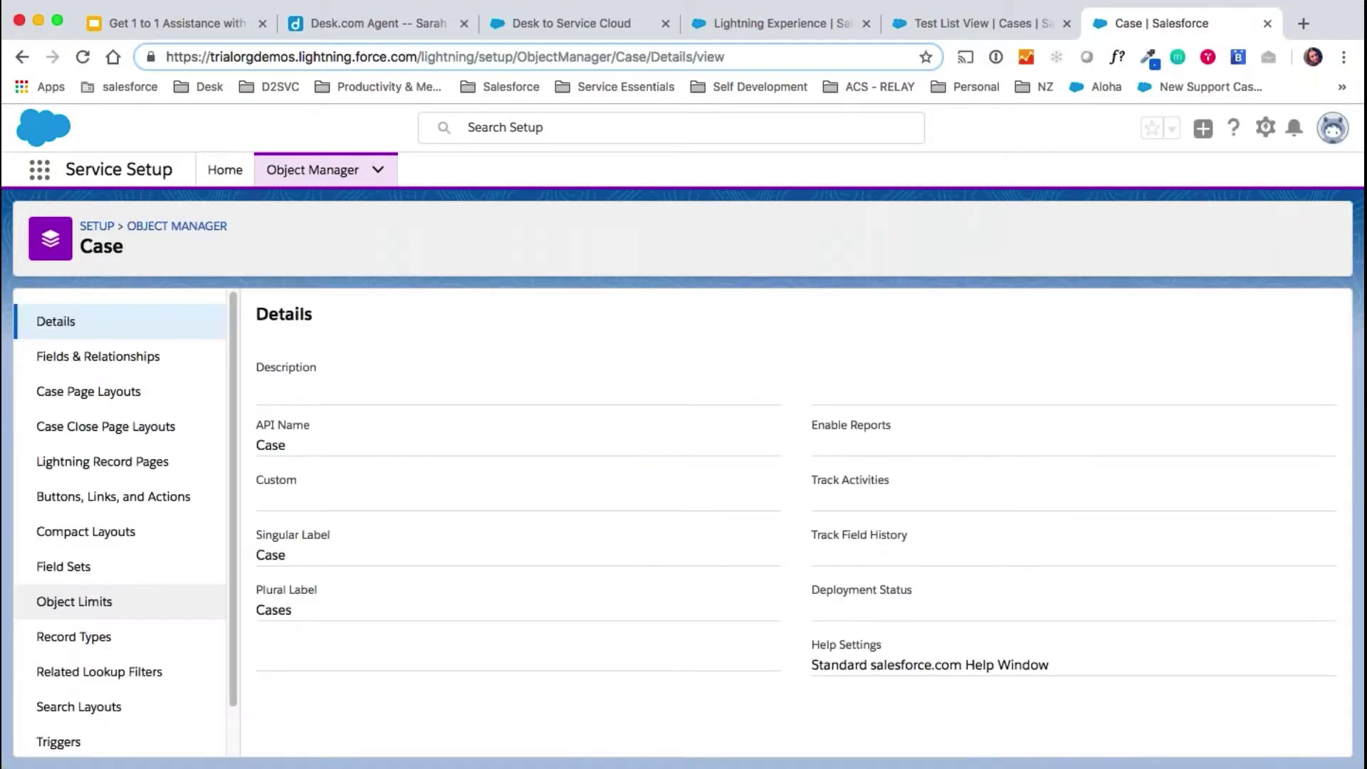
{"action": "left_click", "coordinate": [140, 363]}
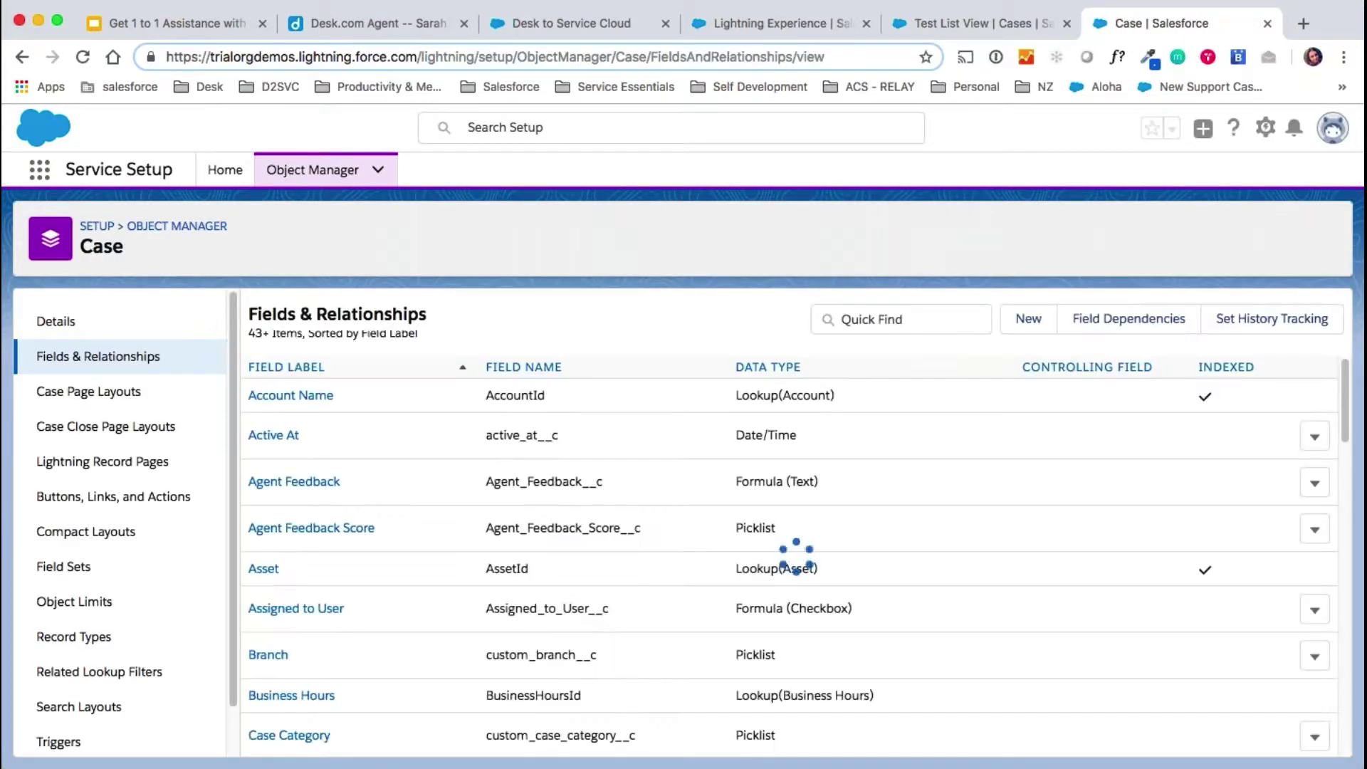
Step: Start a new custom field on the Case object with the Picklist data type
{"action": "left_click", "coordinate": [1029, 320]}
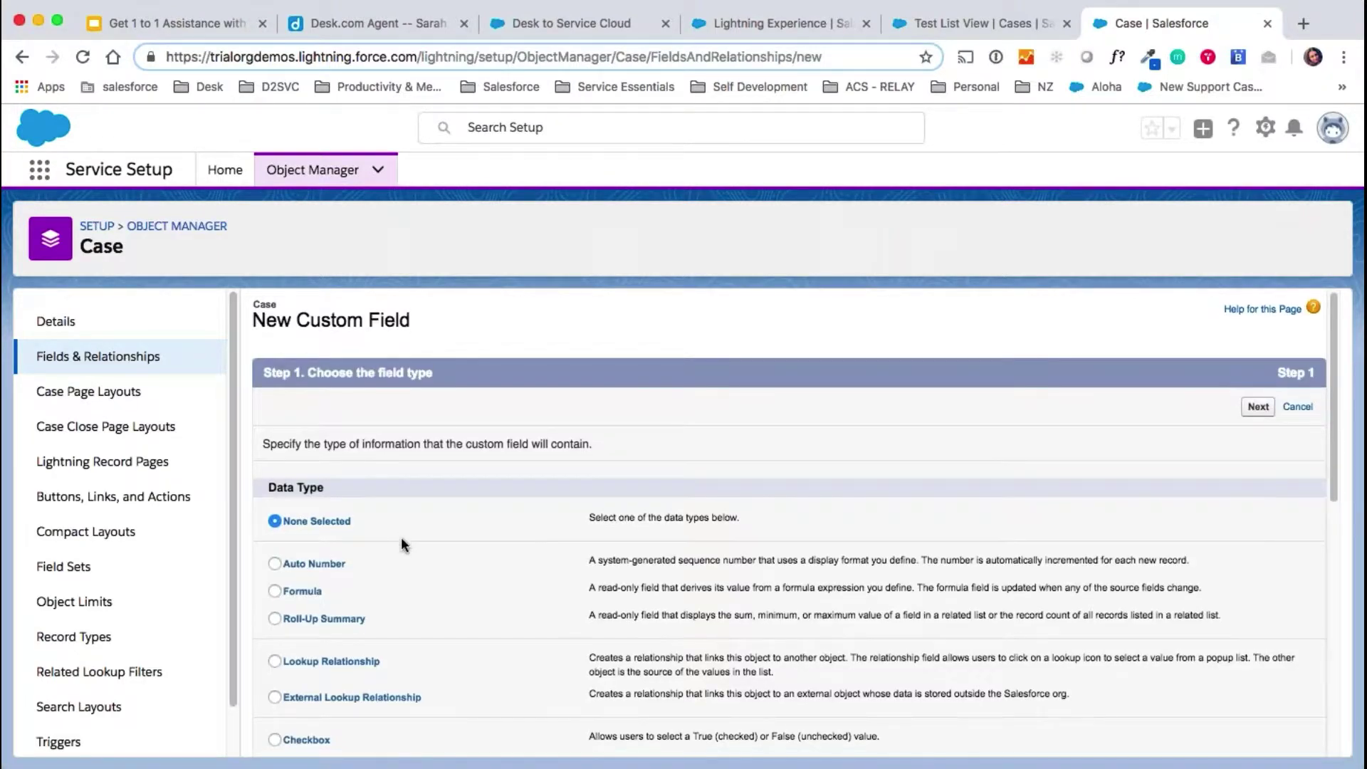
{"action": "scroll", "coordinate": [402, 545], "scroll_direction": "down", "scroll_amount": 2}
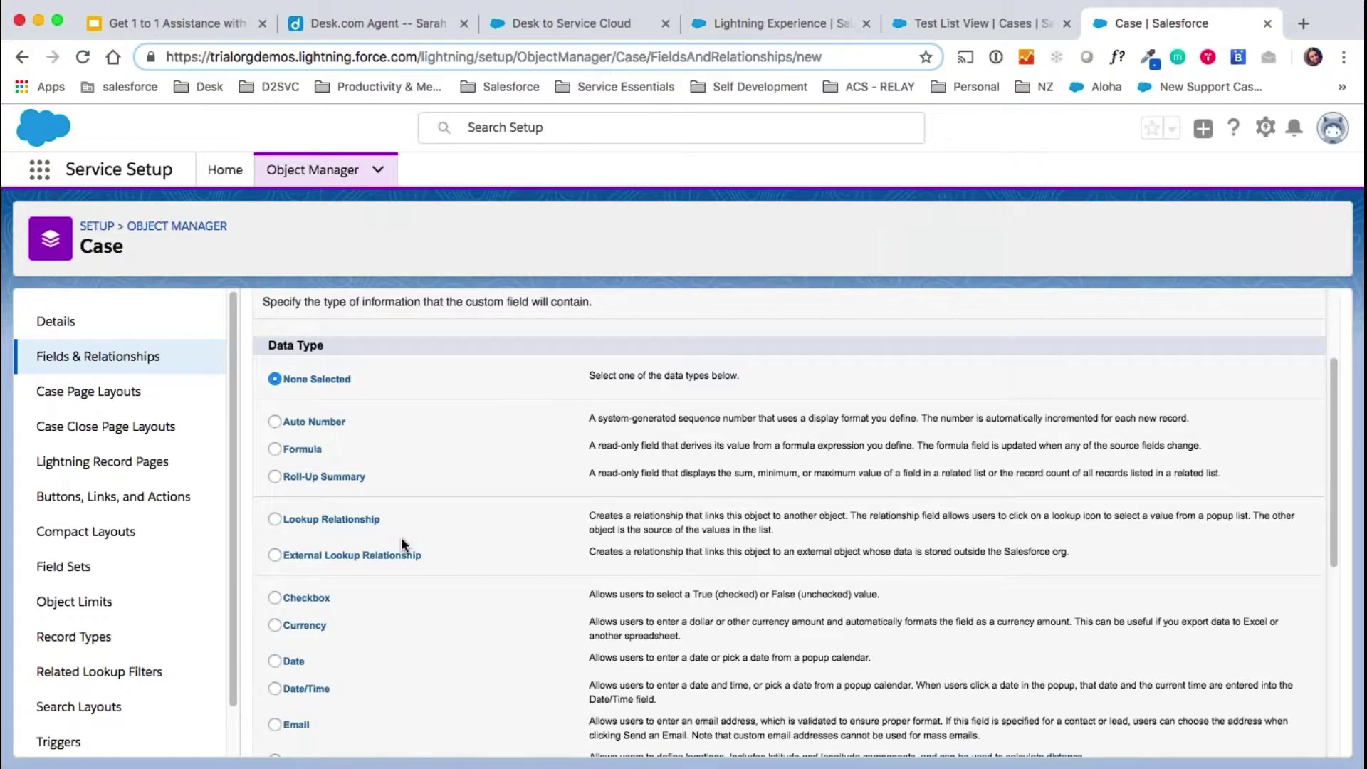
{"action": "scroll", "coordinate": [401, 540], "scroll_direction": "down", "scroll_amount": 5}
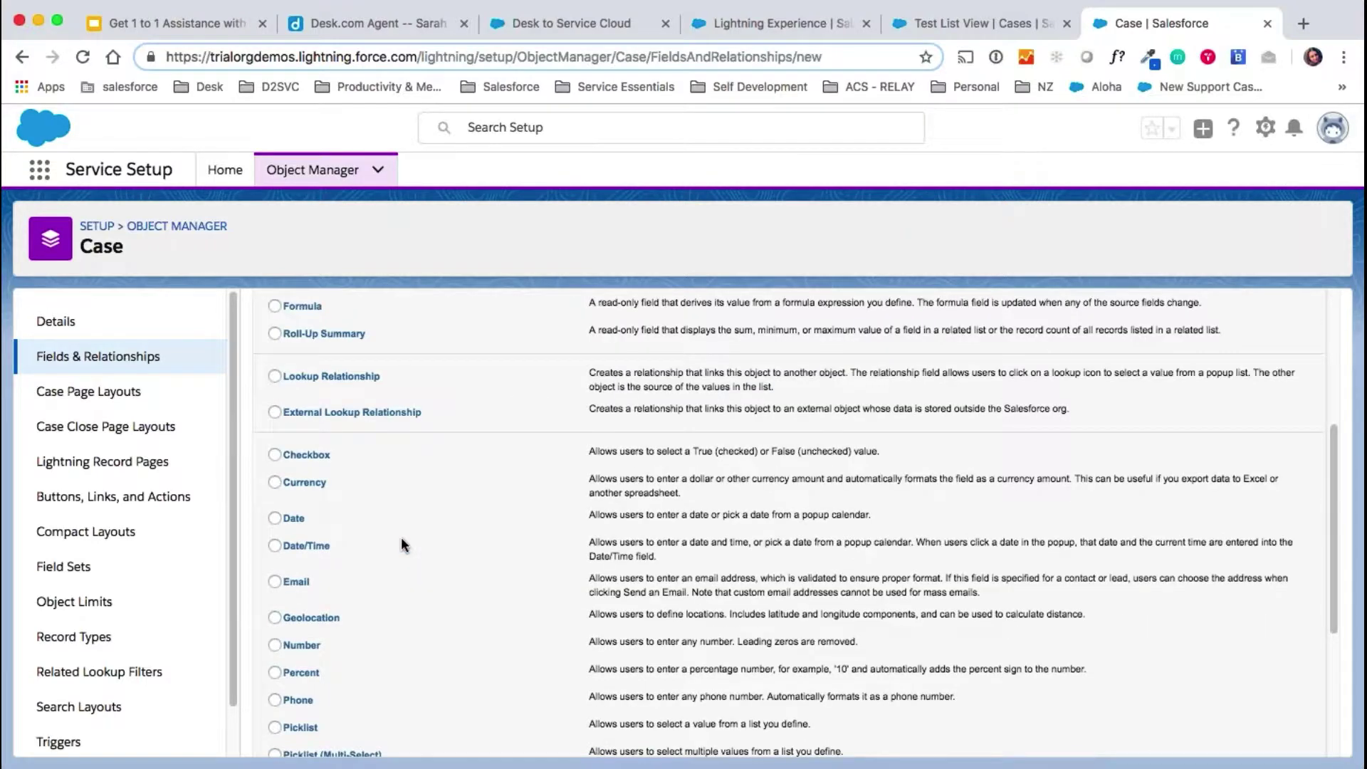
{"action": "scroll", "coordinate": [401, 545], "scroll_direction": "down", "scroll_amount": 3}
{"action": "left_click", "coordinate": [274, 460]}
{"action": "left_click", "coordinate": [1255, 735]}
Step: Label the picklist field Colour, enter the values Red, Blue and Green on separate lines, and continue to field-level security
{"action": "type", "text": "Colour"}
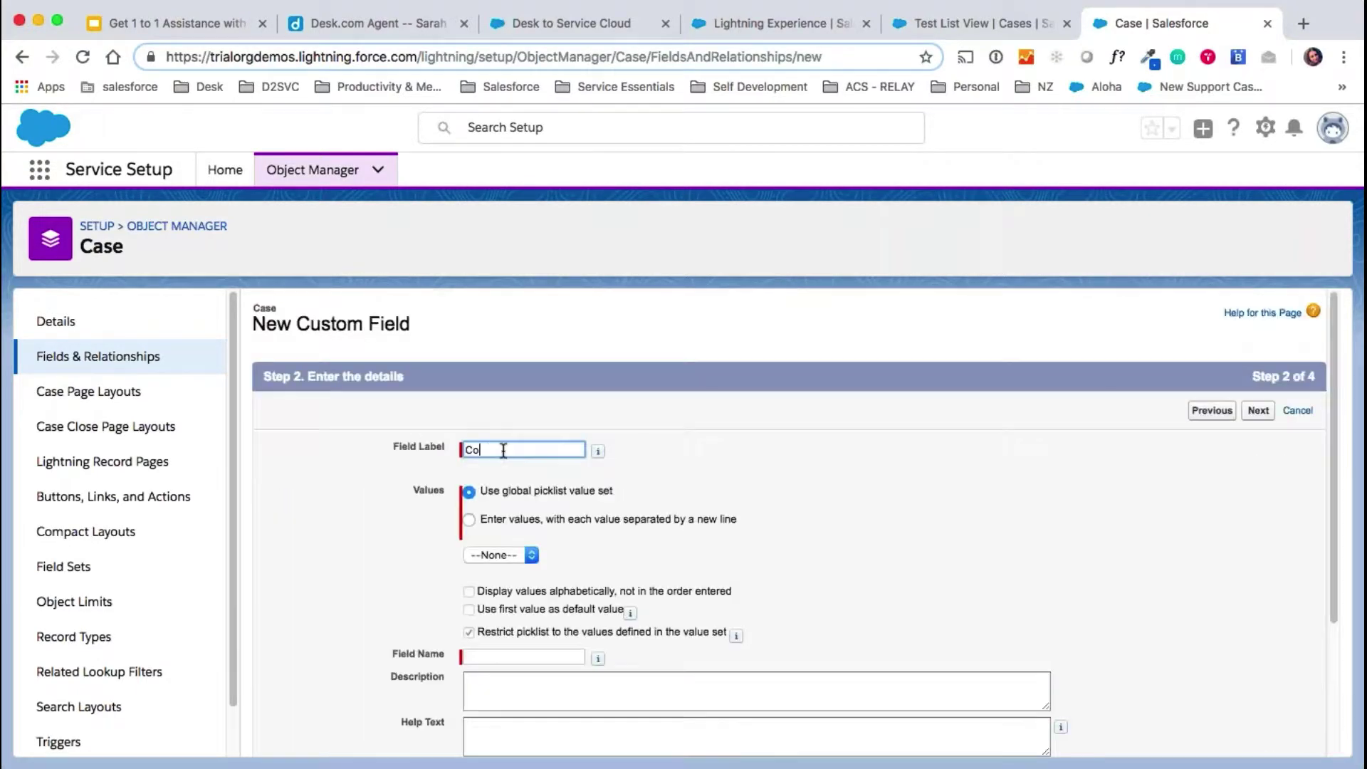
{"action": "left_click", "coordinate": [748, 476]}
{"action": "left_click", "coordinate": [470, 519]}
{"action": "left_click", "coordinate": [499, 579]}
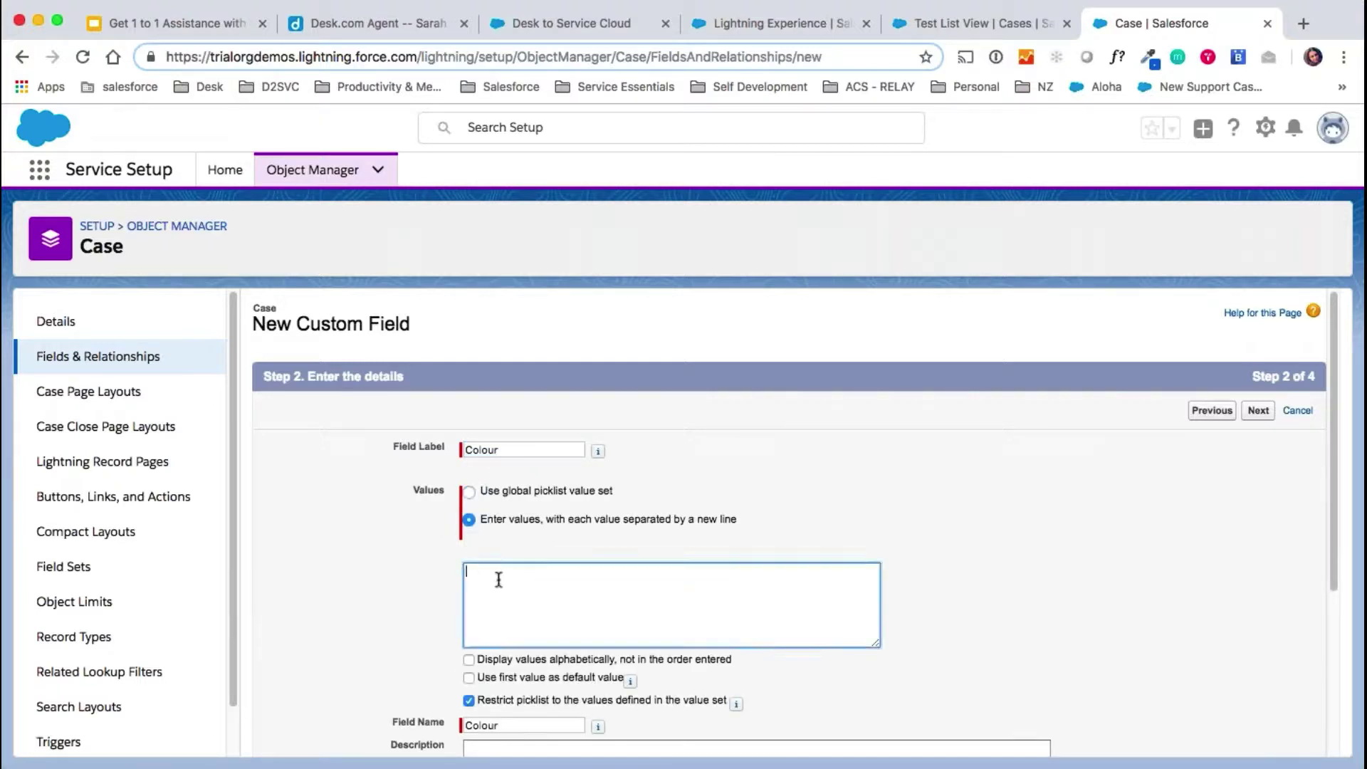
{"action": "type", "text": "Red"}
{"action": "key", "text": "Return"}
{"action": "type", "text": "Blue Green"}
{"action": "left_click", "coordinate": [1166, 560]}
{"action": "left_click", "coordinate": [1260, 411]}
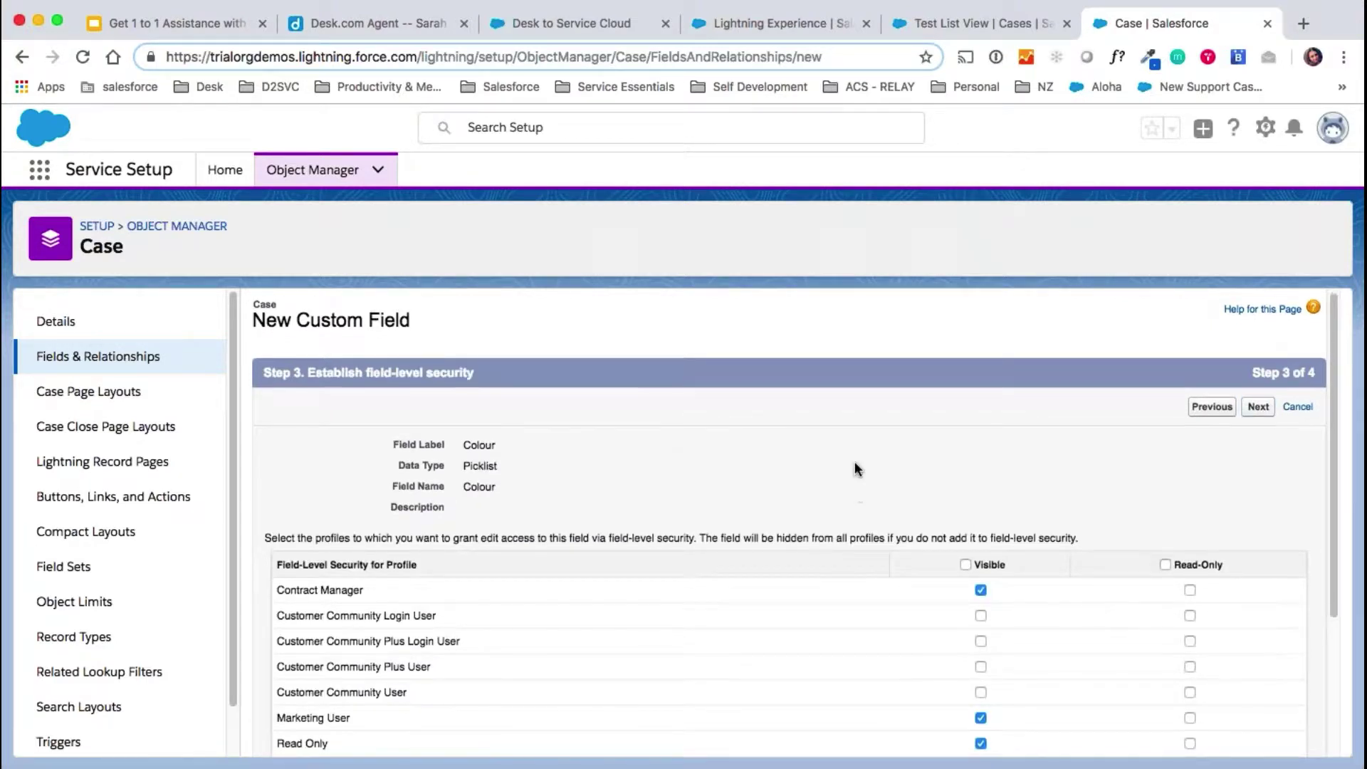
Step: Accept the default field-level security, keep Colour on the Case Layout and Close Case Layout, and save the field
{"action": "scroll", "coordinate": [855, 463], "scroll_direction": "down", "scroll_amount": 5}
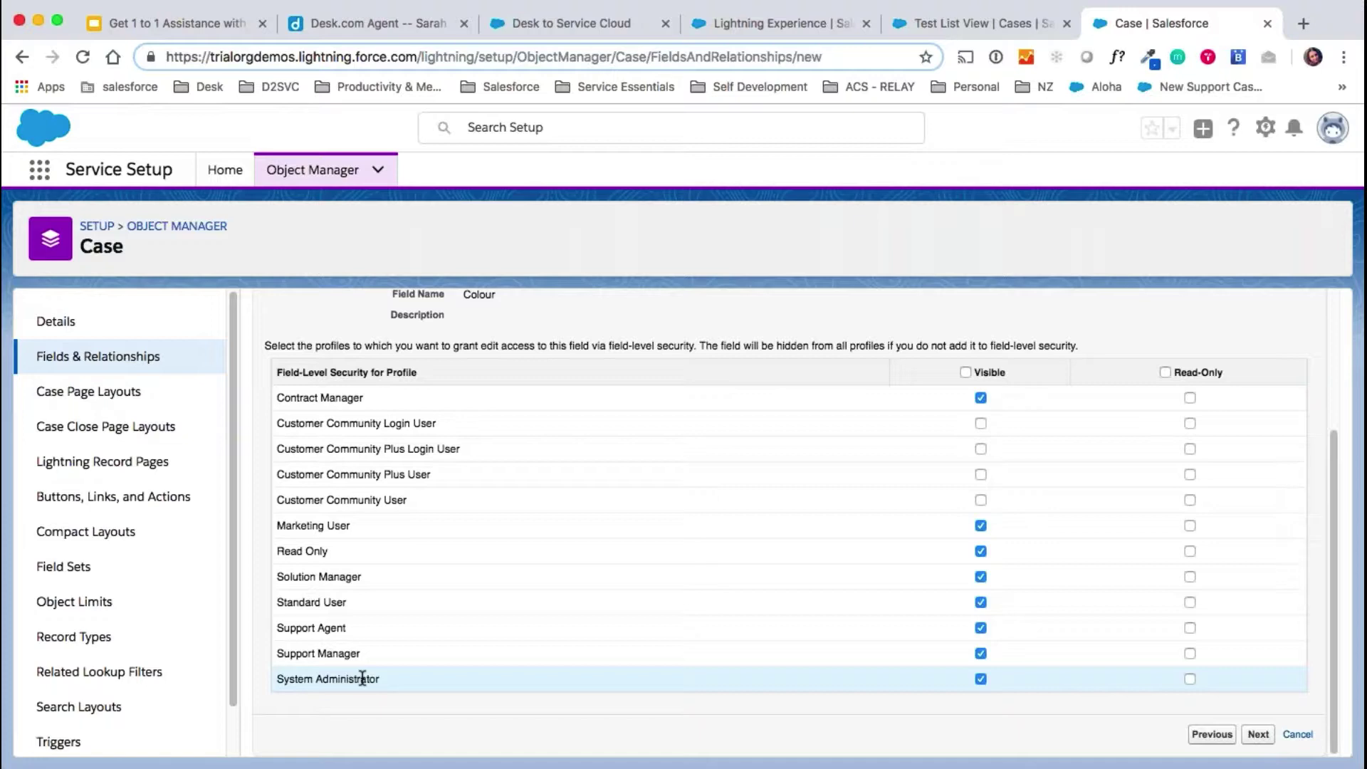
{"action": "scroll", "coordinate": [1074, 510], "scroll_direction": "up", "scroll_amount": 5}
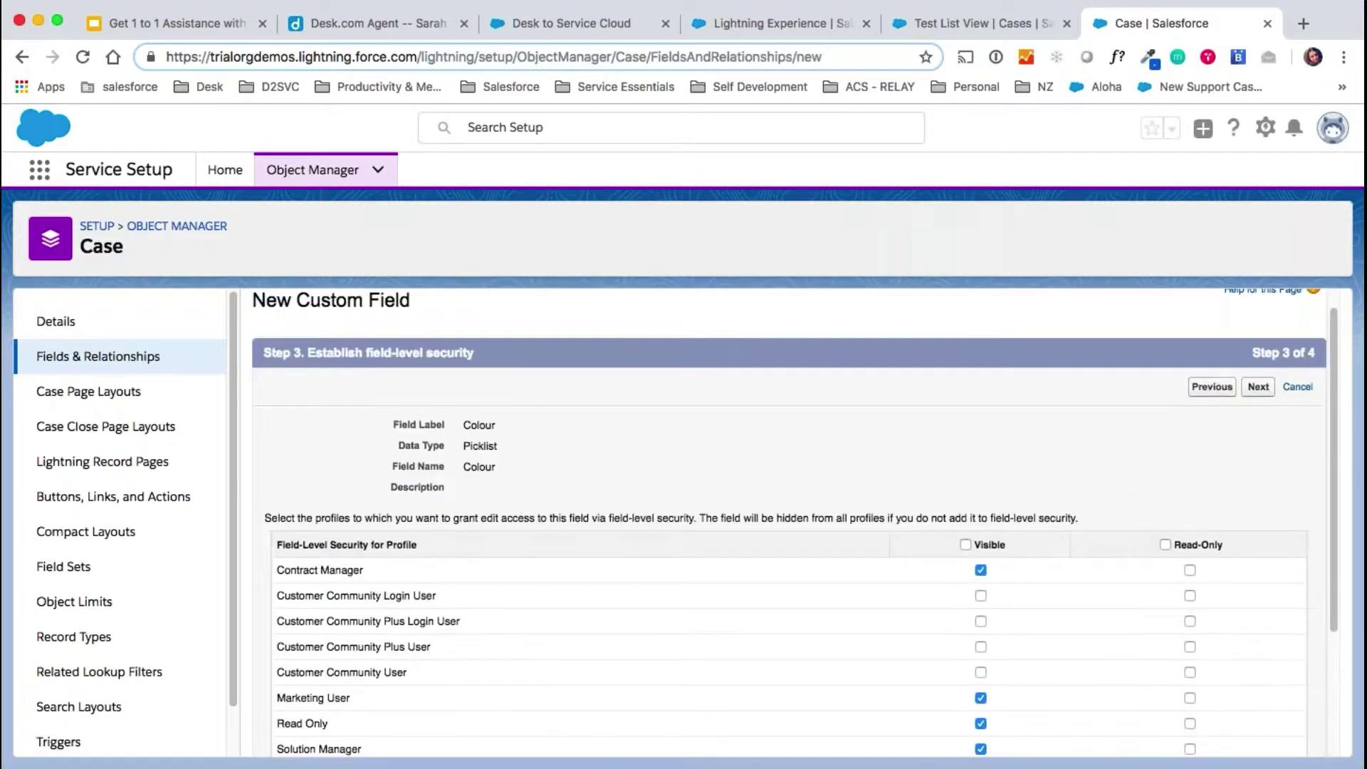
{"action": "left_click", "coordinate": [1257, 388]}
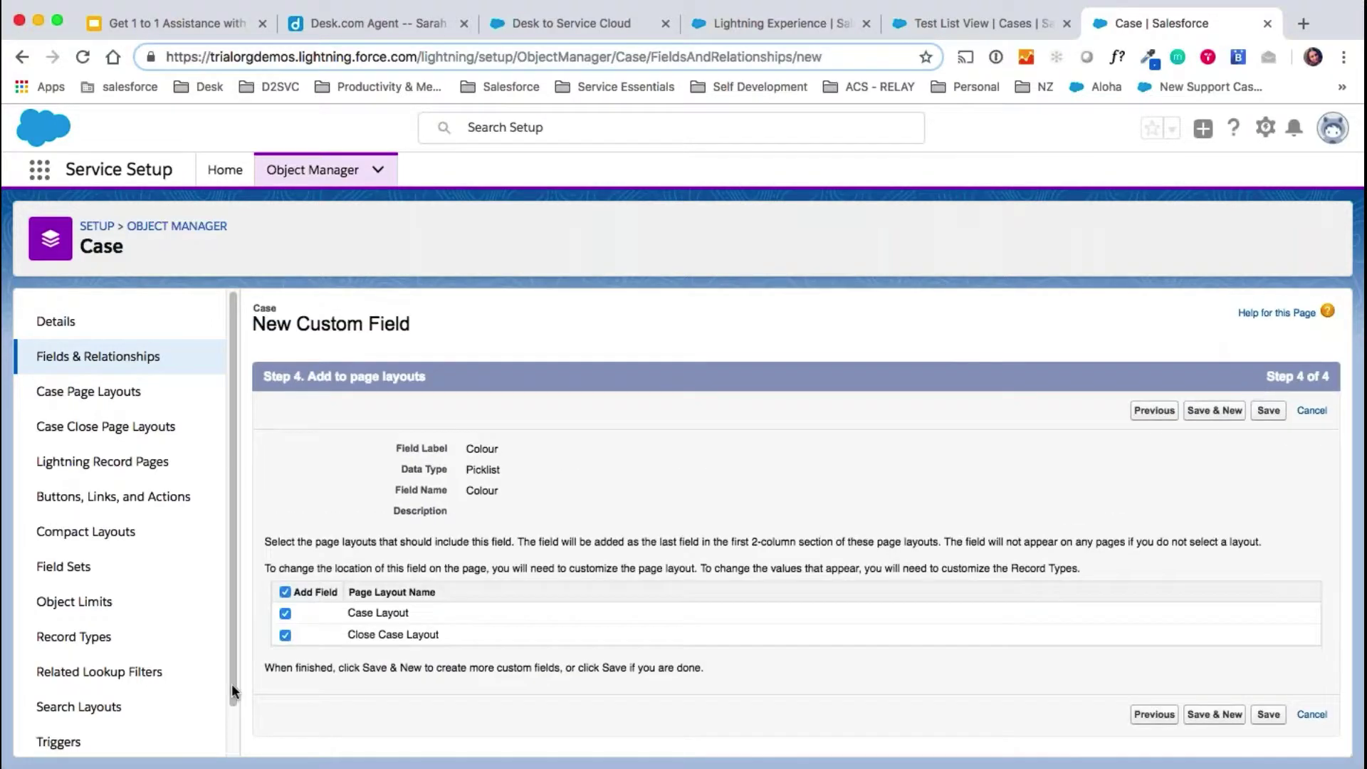
{"action": "left_click", "coordinate": [1269, 411]}
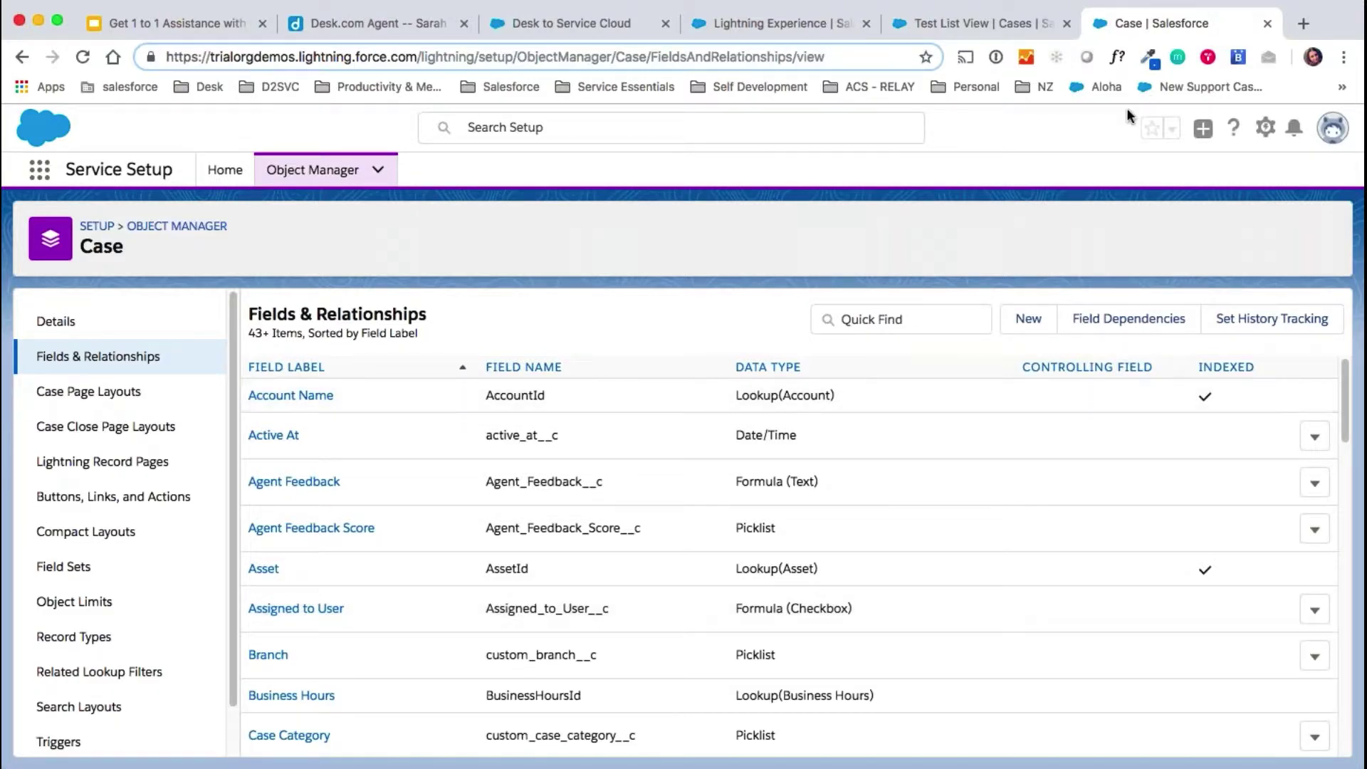
Step: Open the sample case about undelivered widgets, look for the Colour field in its details, and return to the feed
{"action": "left_click", "coordinate": [1003, 24]}
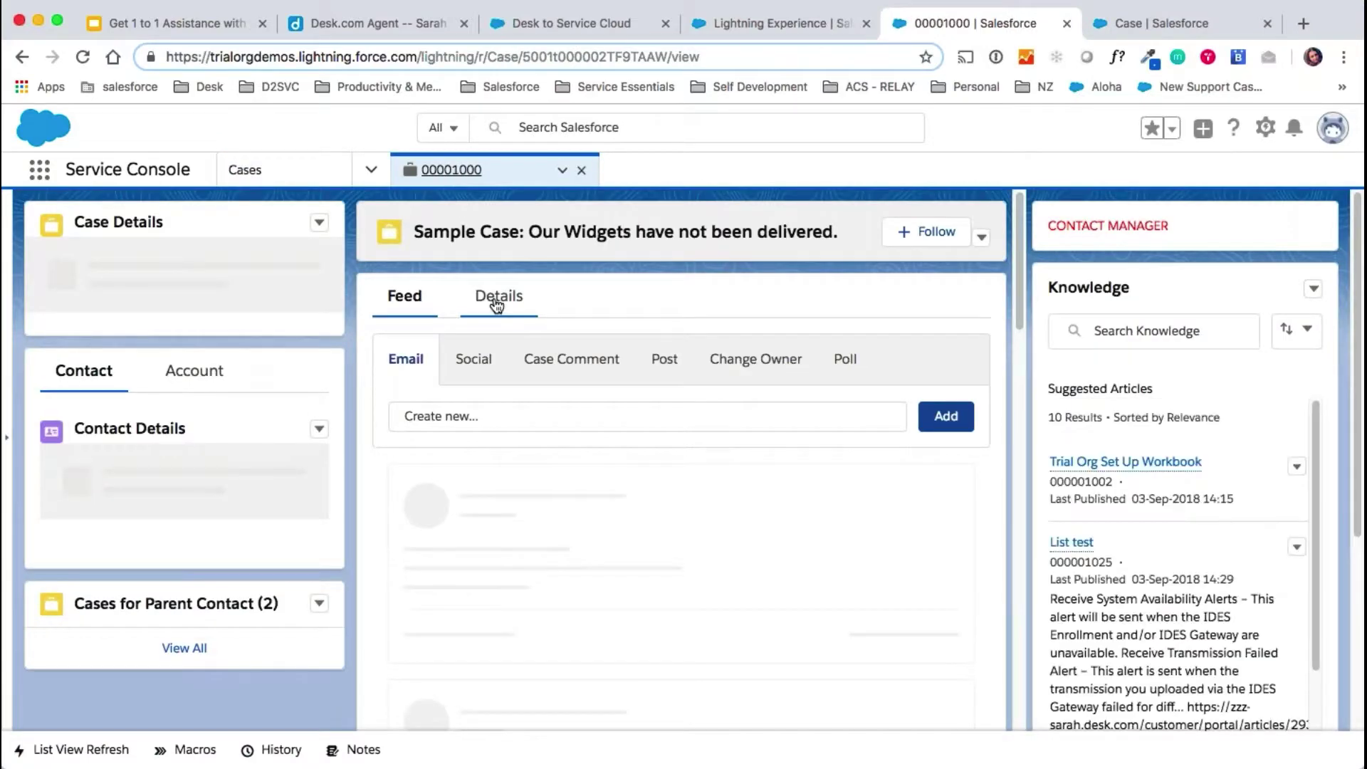
{"action": "left_click", "coordinate": [497, 300]}
{"action": "scroll", "coordinate": [671, 388], "scroll_direction": "down", "scroll_amount": 3}
{"action": "scroll", "coordinate": [672, 388], "scroll_direction": "down", "scroll_amount": 10}
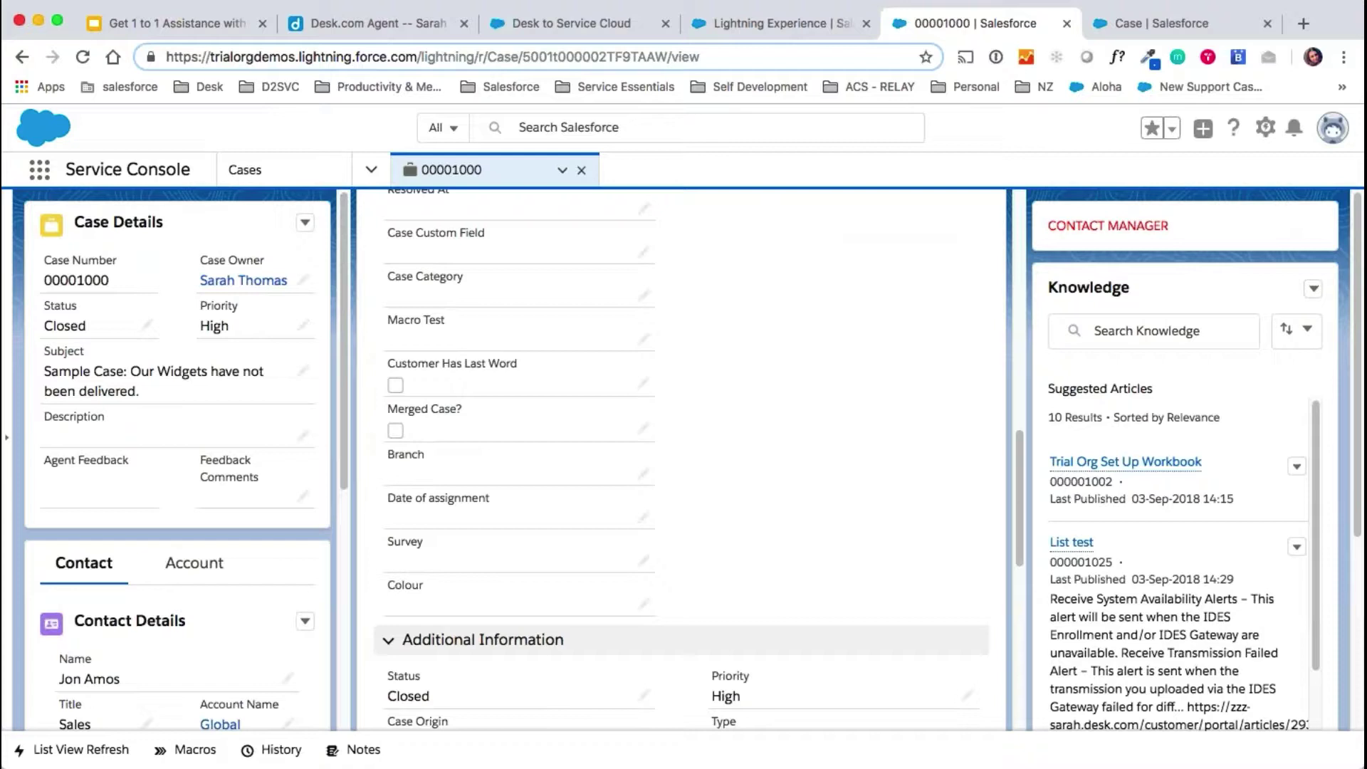
{"action": "scroll", "coordinate": [684, 406], "scroll_direction": "down", "scroll_amount": 2}
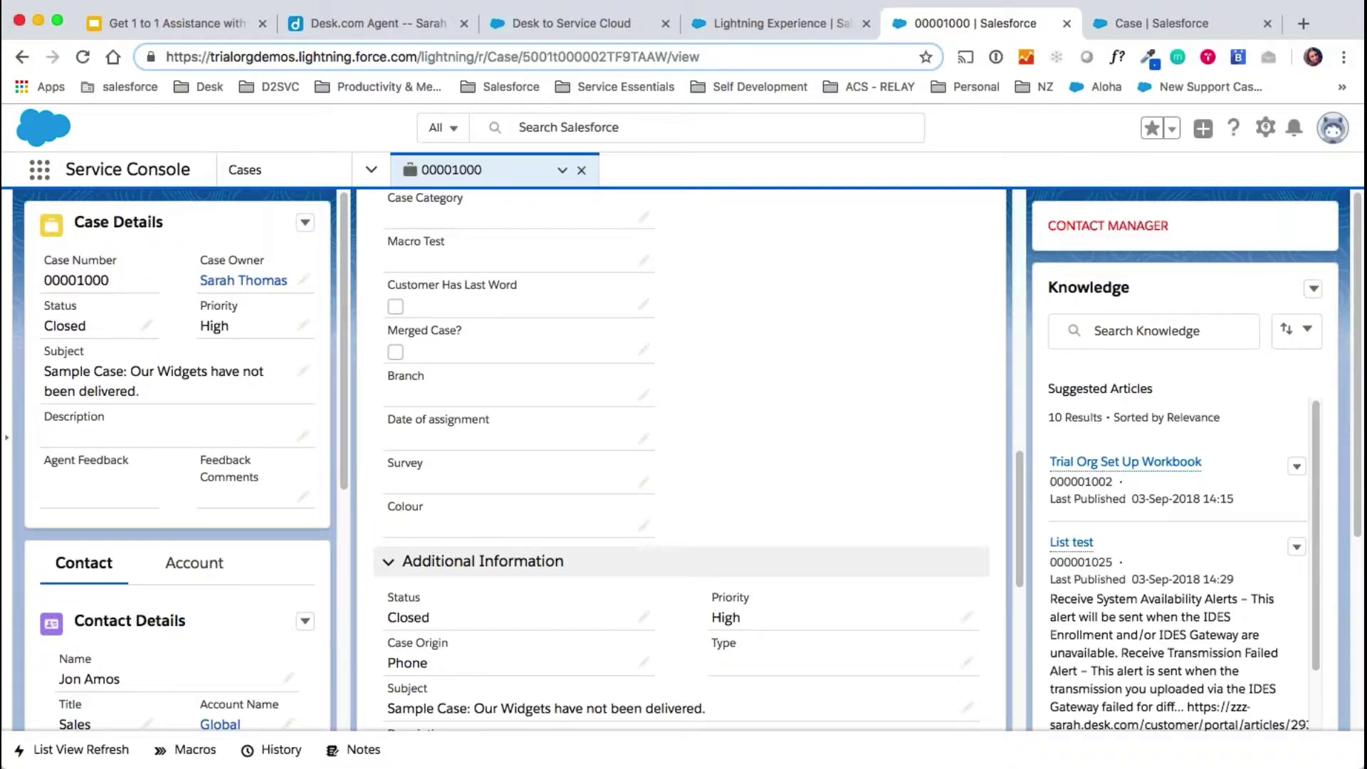
{"action": "scroll", "coordinate": [498, 527], "scroll_direction": "up", "scroll_amount": 8}
{"action": "scroll", "coordinate": [399, 538], "scroll_direction": "down", "scroll_amount": 10}
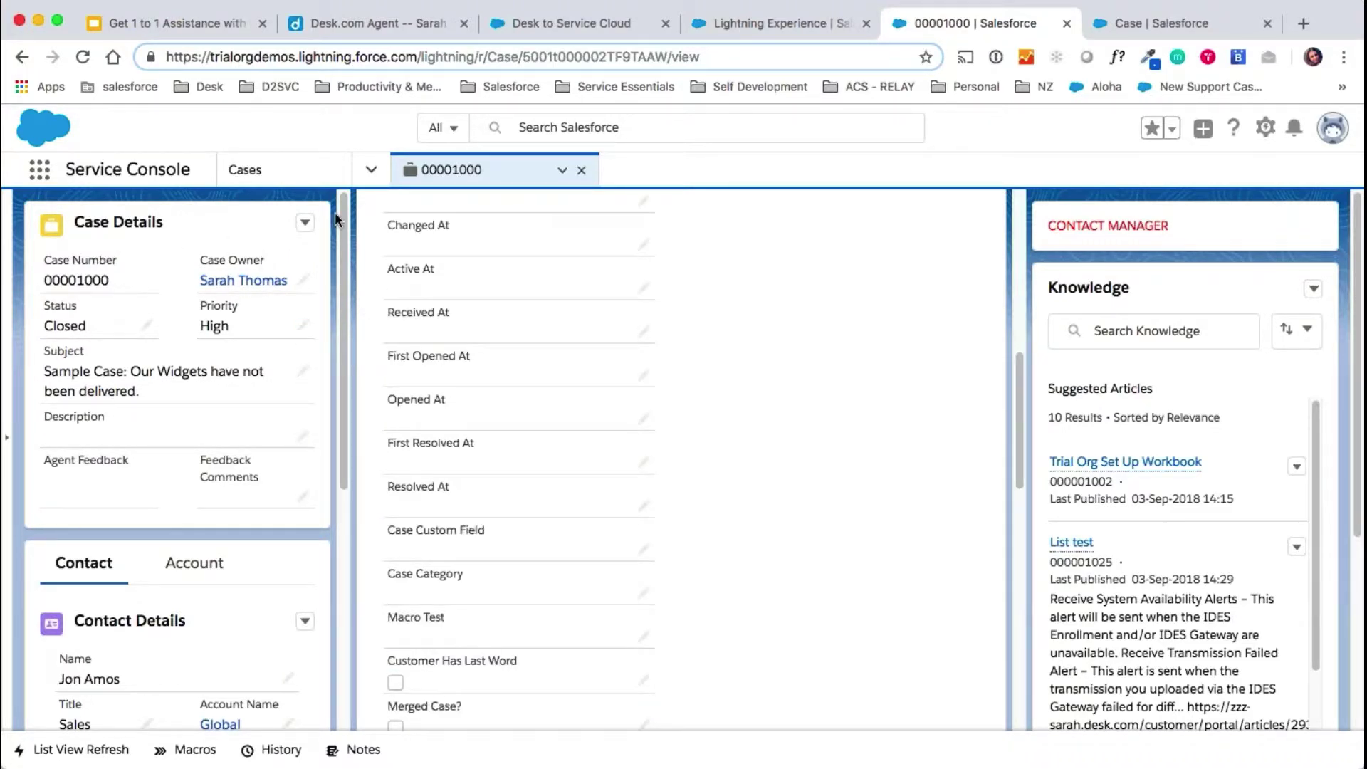
{"action": "scroll", "coordinate": [717, 503], "scroll_direction": "up", "scroll_amount": 10}
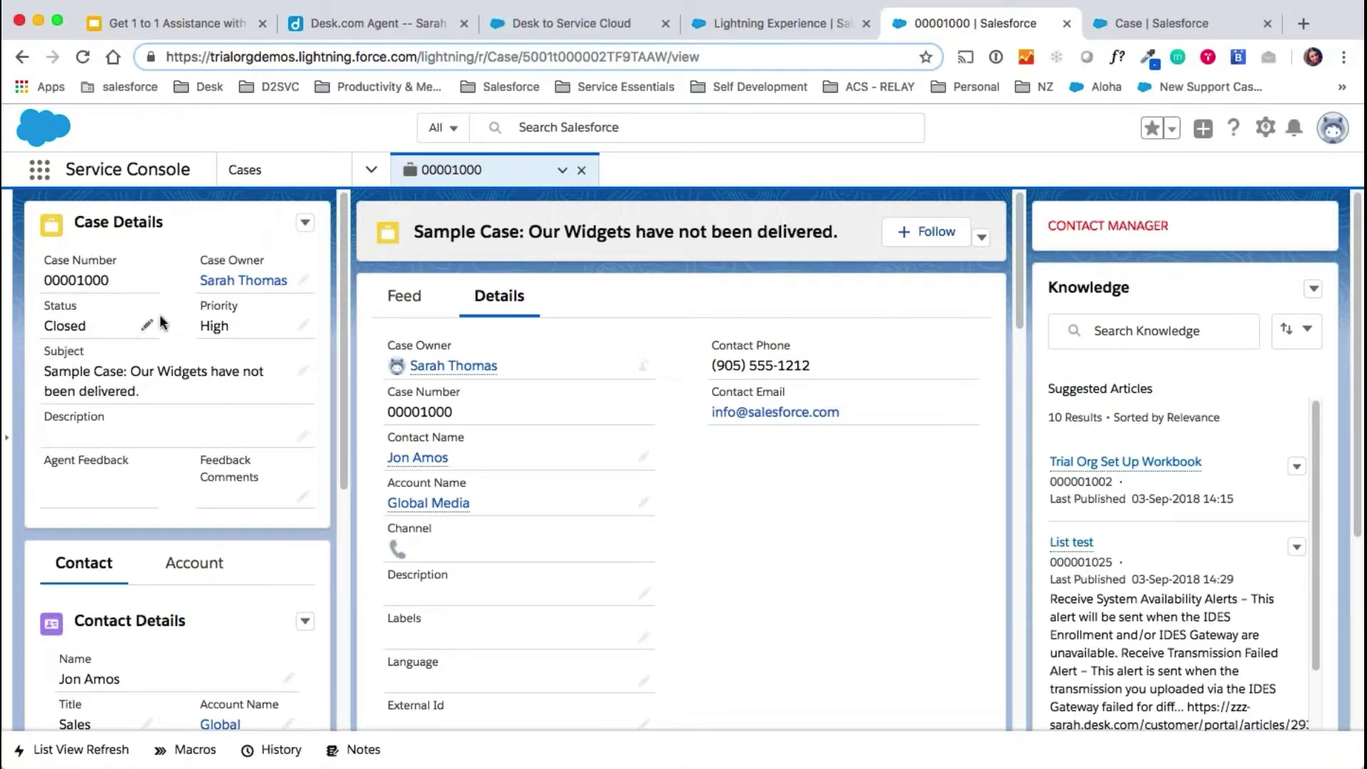
{"action": "left_click", "coordinate": [404, 296]}
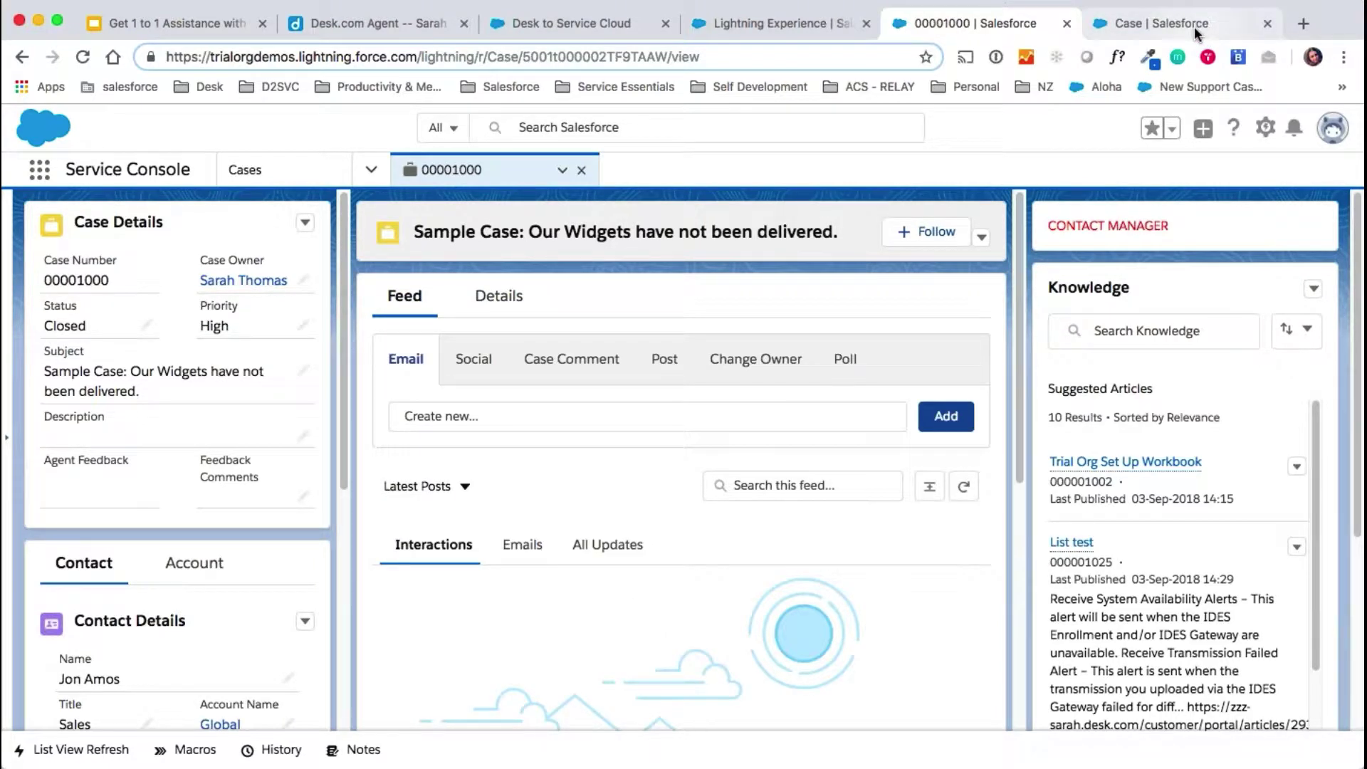
Step: Switch back to the Case object's setup and open the Update Case with CSAT action
{"action": "left_click", "coordinate": [1197, 29]}
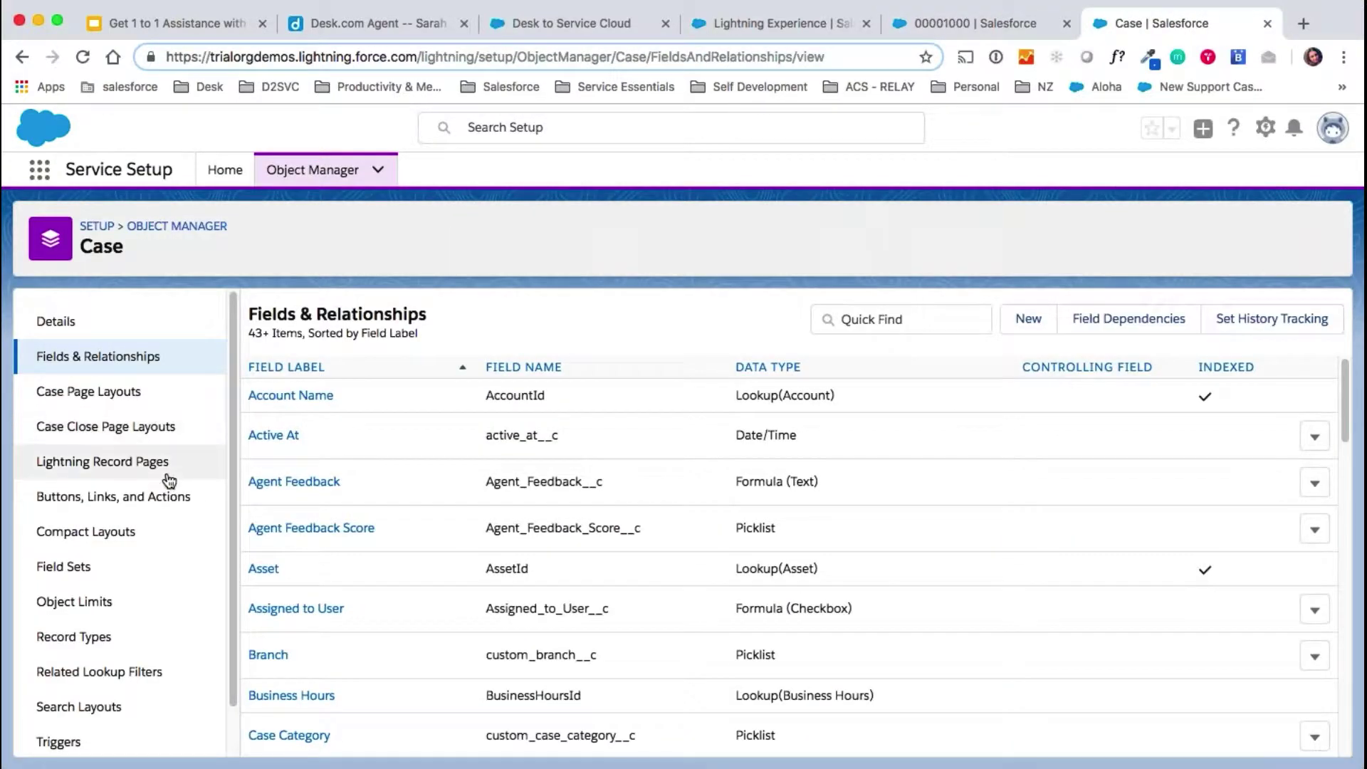
{"action": "left_click", "coordinate": [55, 494]}
{"action": "scroll", "coordinate": [408, 463], "scroll_direction": "down", "scroll_amount": 10}
{"action": "left_click", "coordinate": [314, 641]}
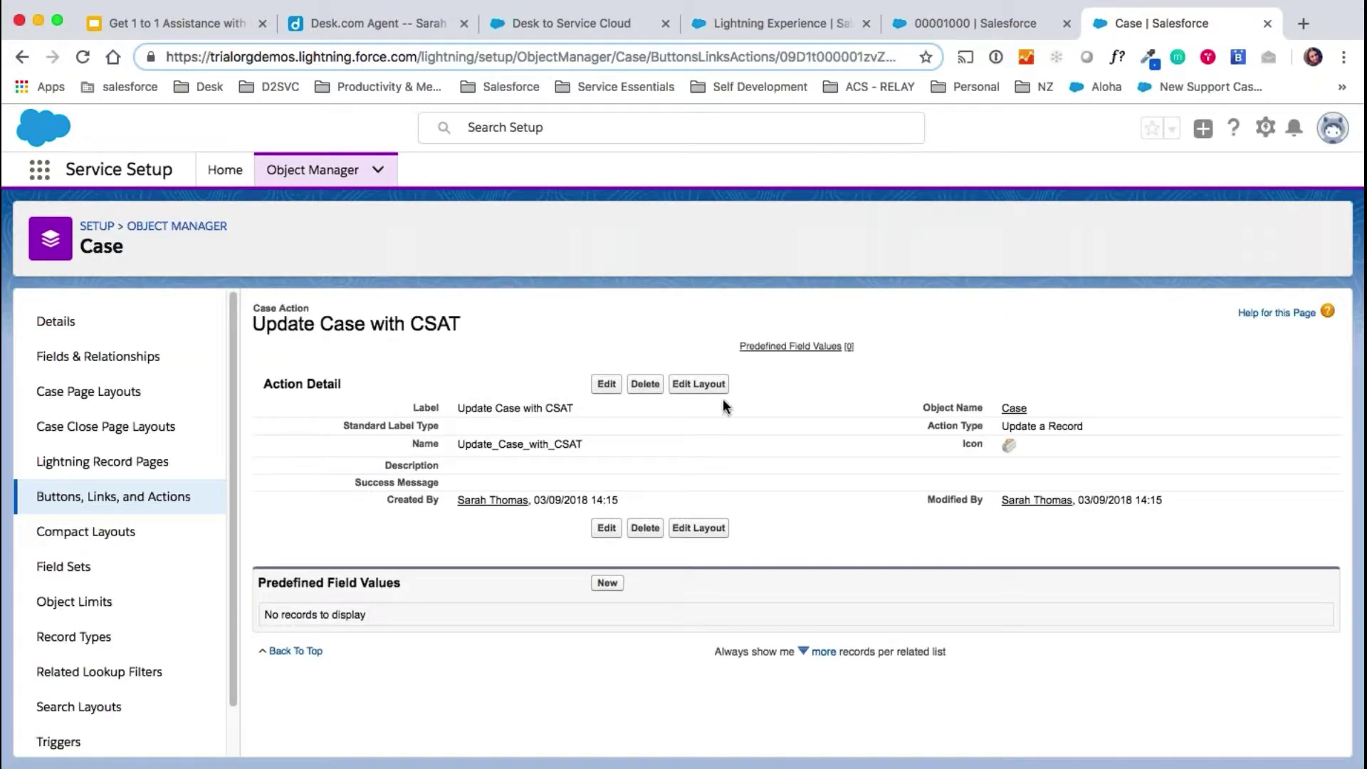
Step: Check the case details on the sample case, and open the layout of the Update Case with CSAT action for editing
{"action": "left_click", "coordinate": [924, 36]}
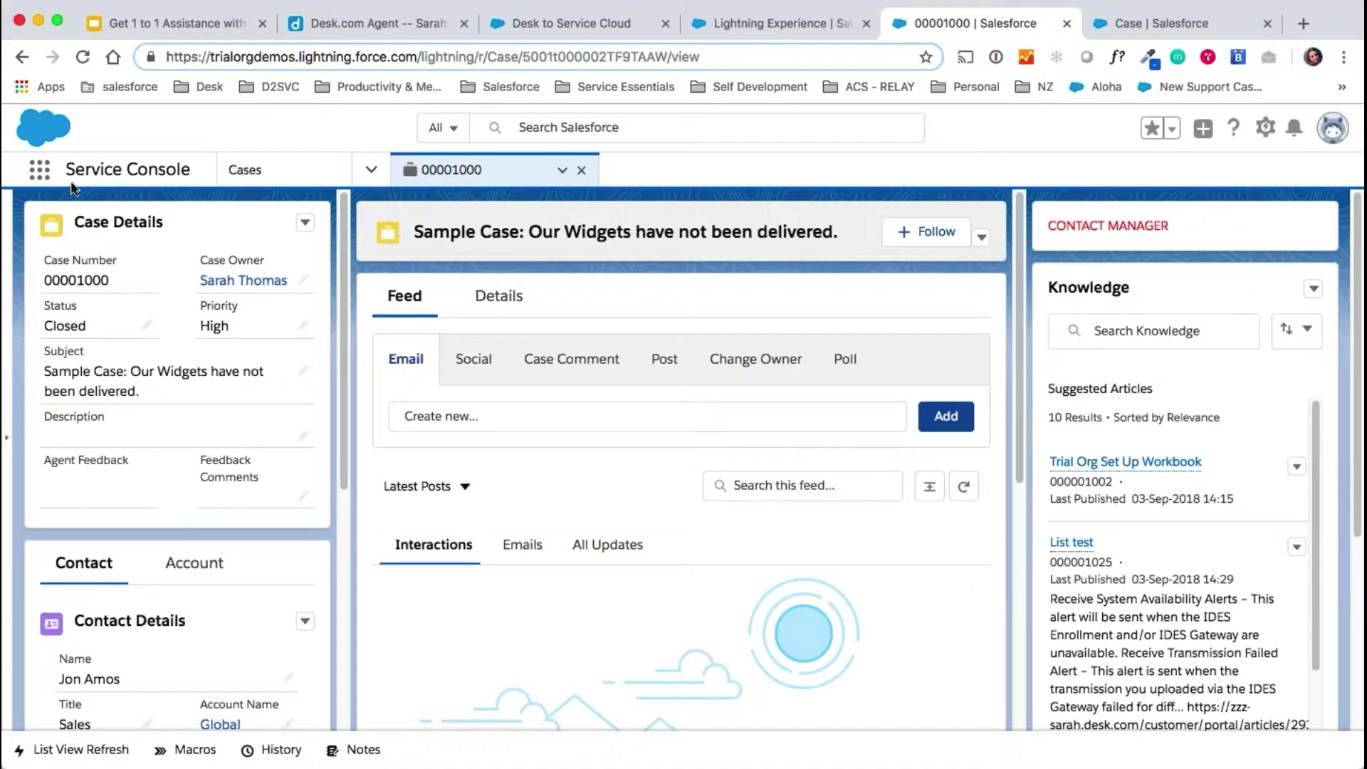
{"action": "left_click", "coordinate": [1143, 26]}
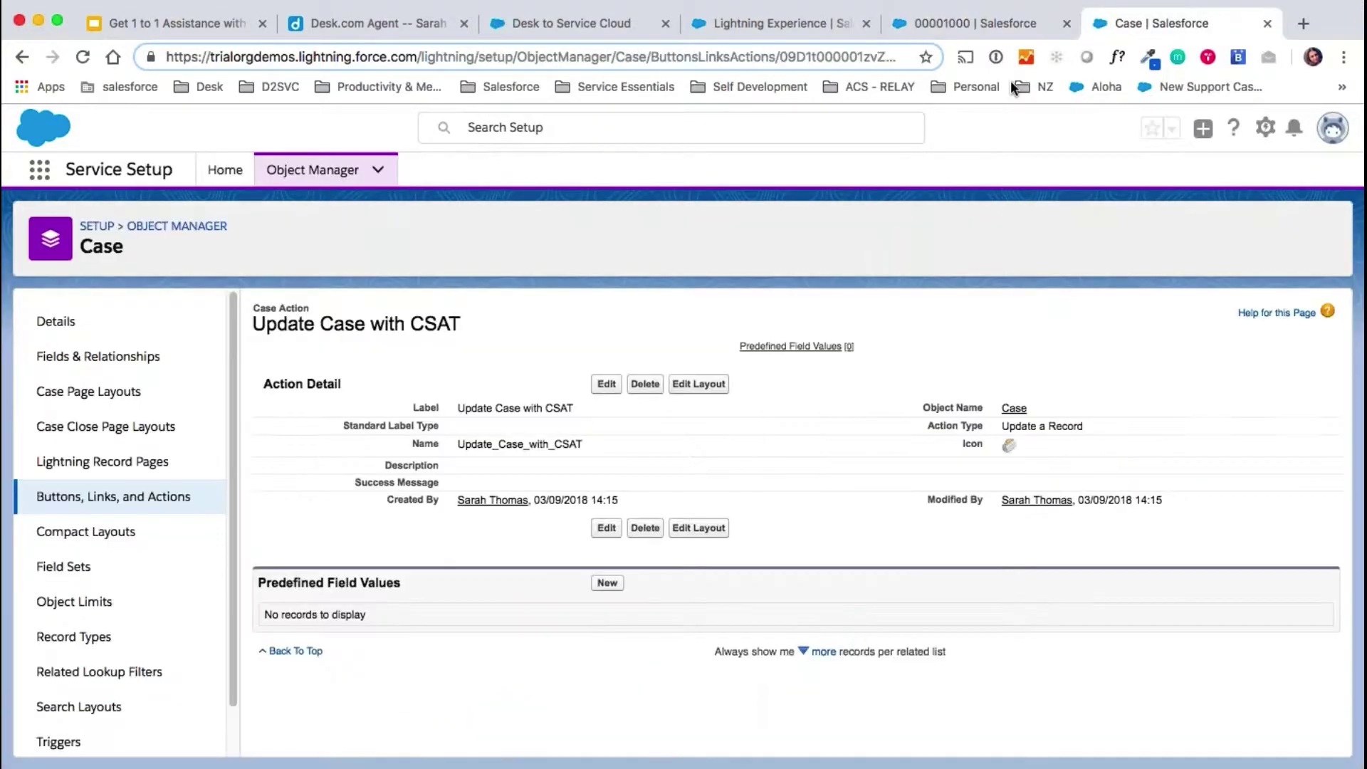
{"action": "left_click", "coordinate": [660, 386]}
{"action": "key", "text": "Return"}
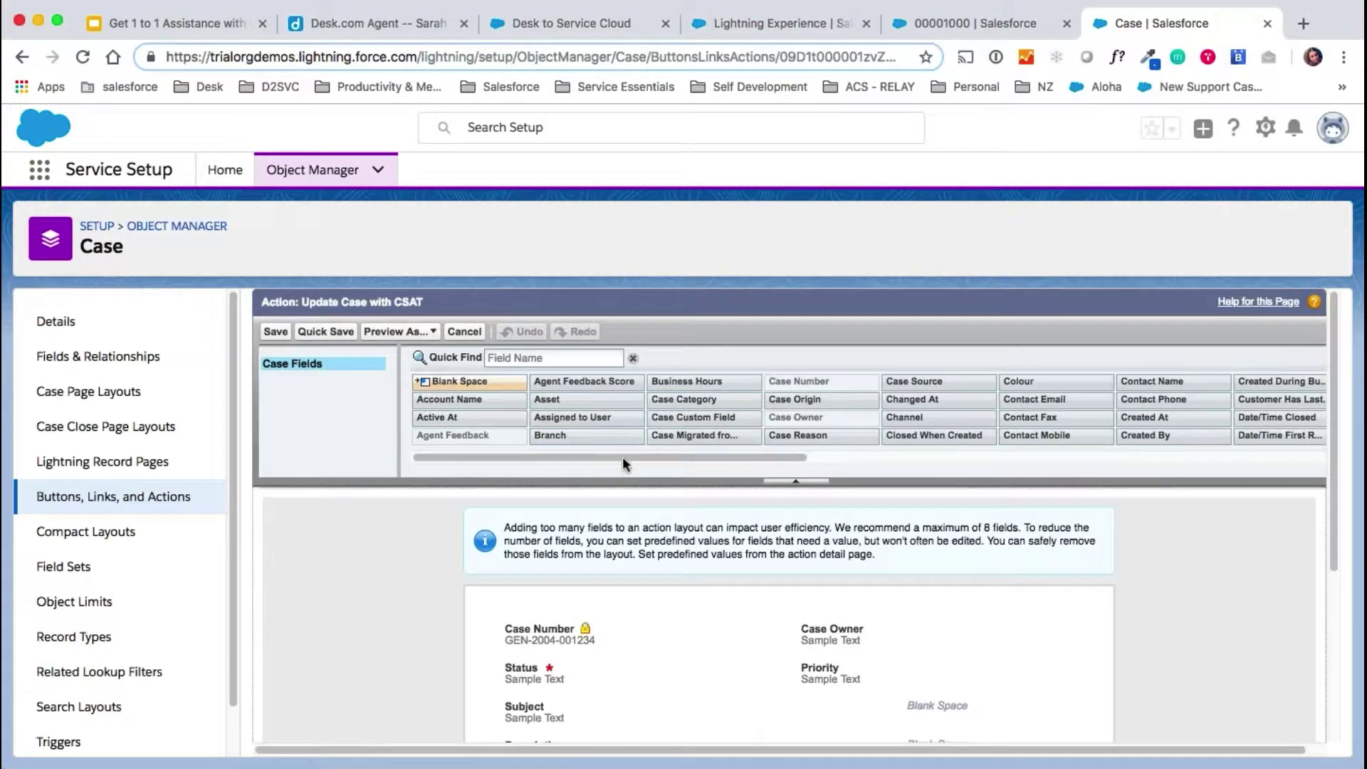
Step: Add the Colour field above Priority in the Update Case with CSAT action layout, and save the layout
{"action": "left_click_drag", "start_coordinate": [628, 458], "coordinate": [735, 457]}
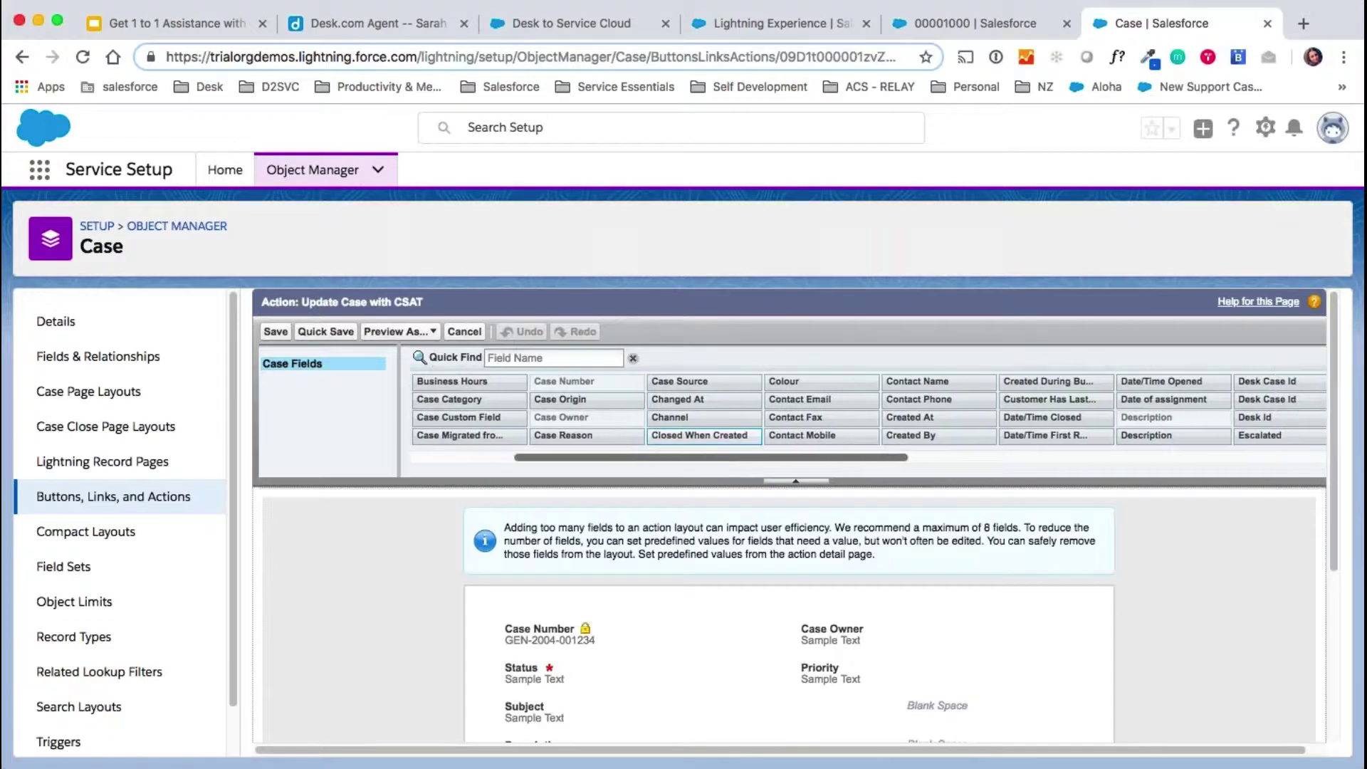
{"action": "left_click_drag", "start_coordinate": [805, 381], "coordinate": [810, 658]}
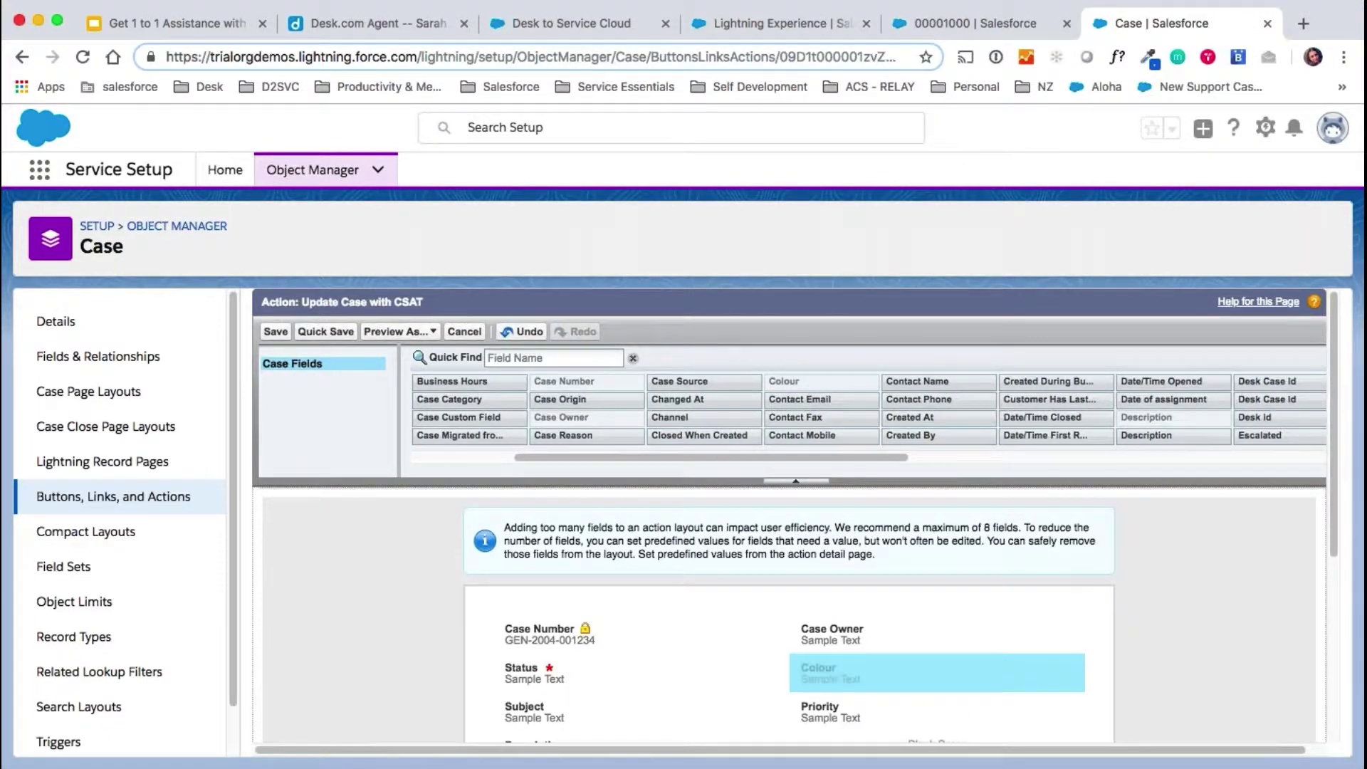
{"action": "scroll", "coordinate": [763, 626], "scroll_direction": "down", "scroll_amount": 3}
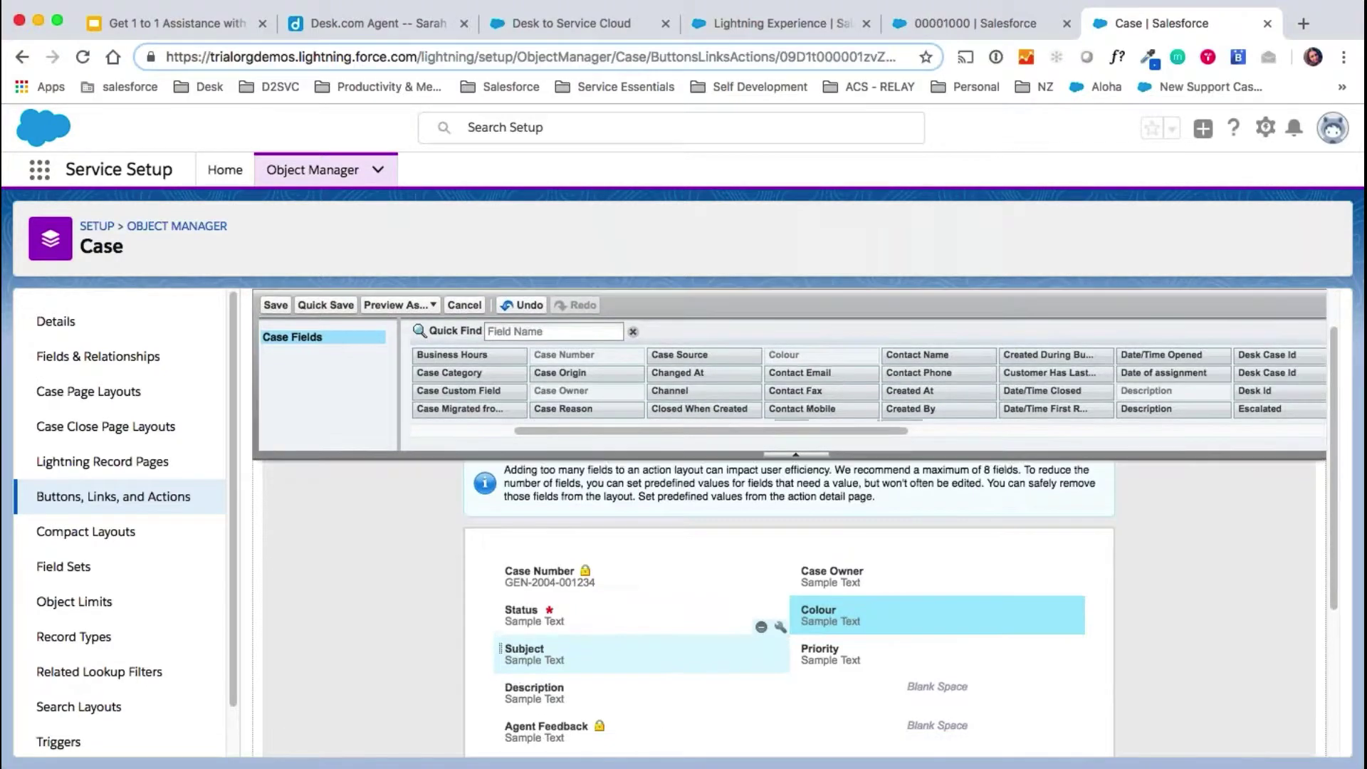
{"action": "left_click", "coordinate": [276, 305]}
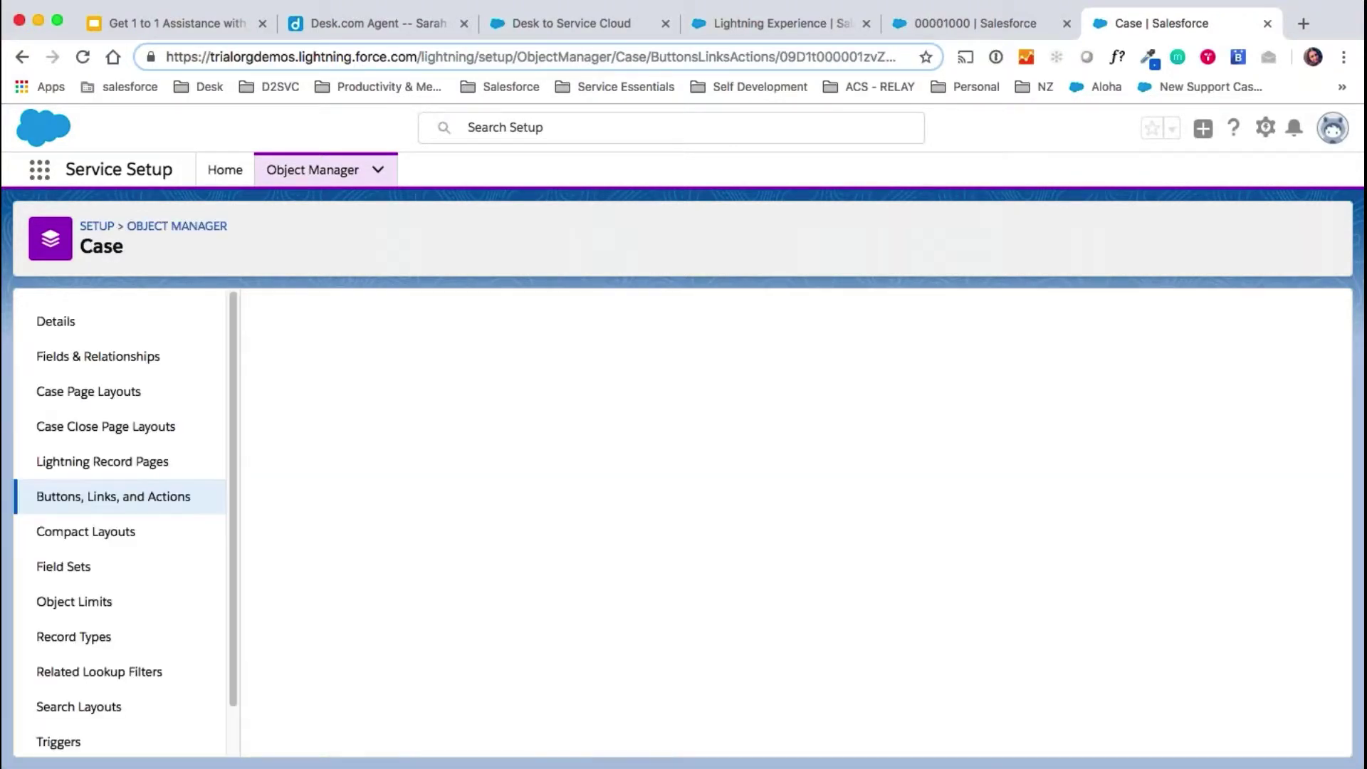
Step: Reload the sample case about undelivered widgets, set its Colour to Red in Case Details, and save
{"action": "left_click", "coordinate": [951, 24]}
{"action": "key", "text": "super+r"}
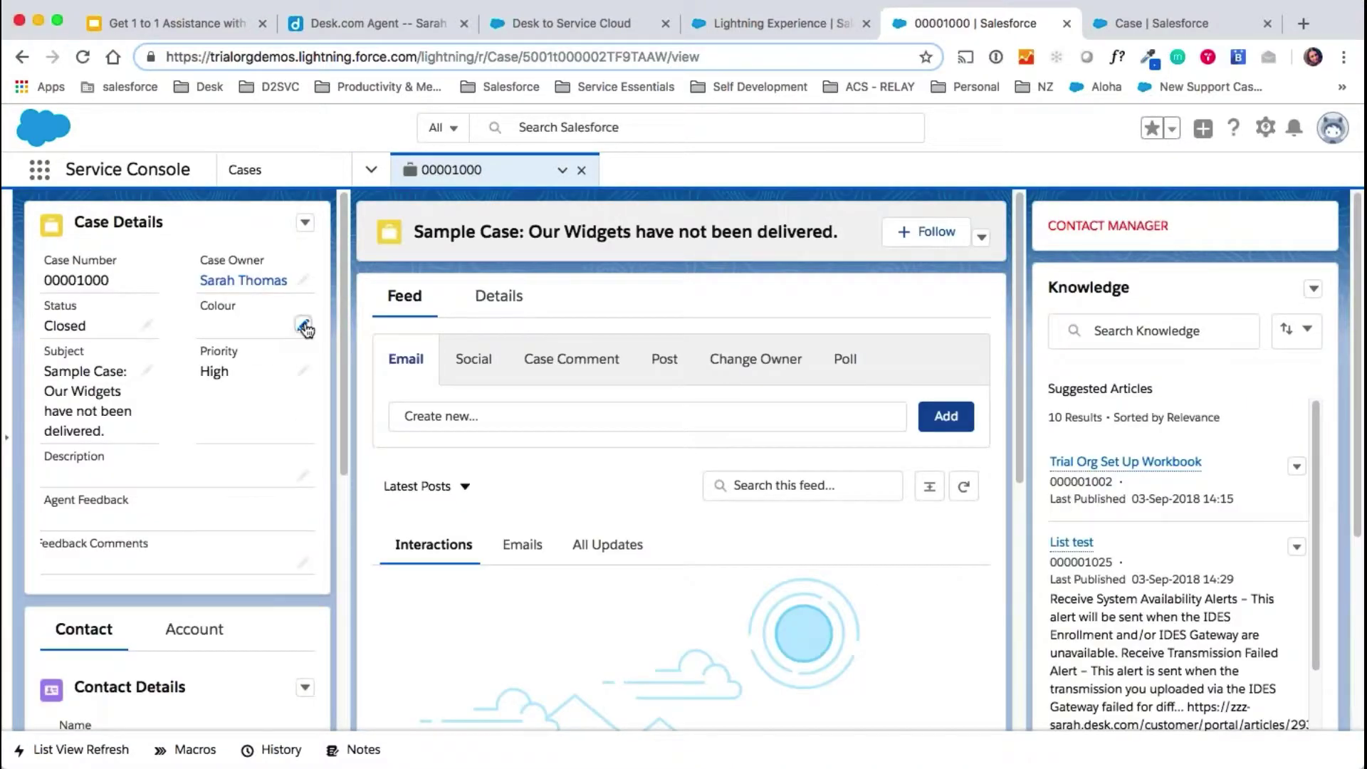
{"action": "left_click", "coordinate": [300, 324]}
{"action": "left_click", "coordinate": [283, 369]}
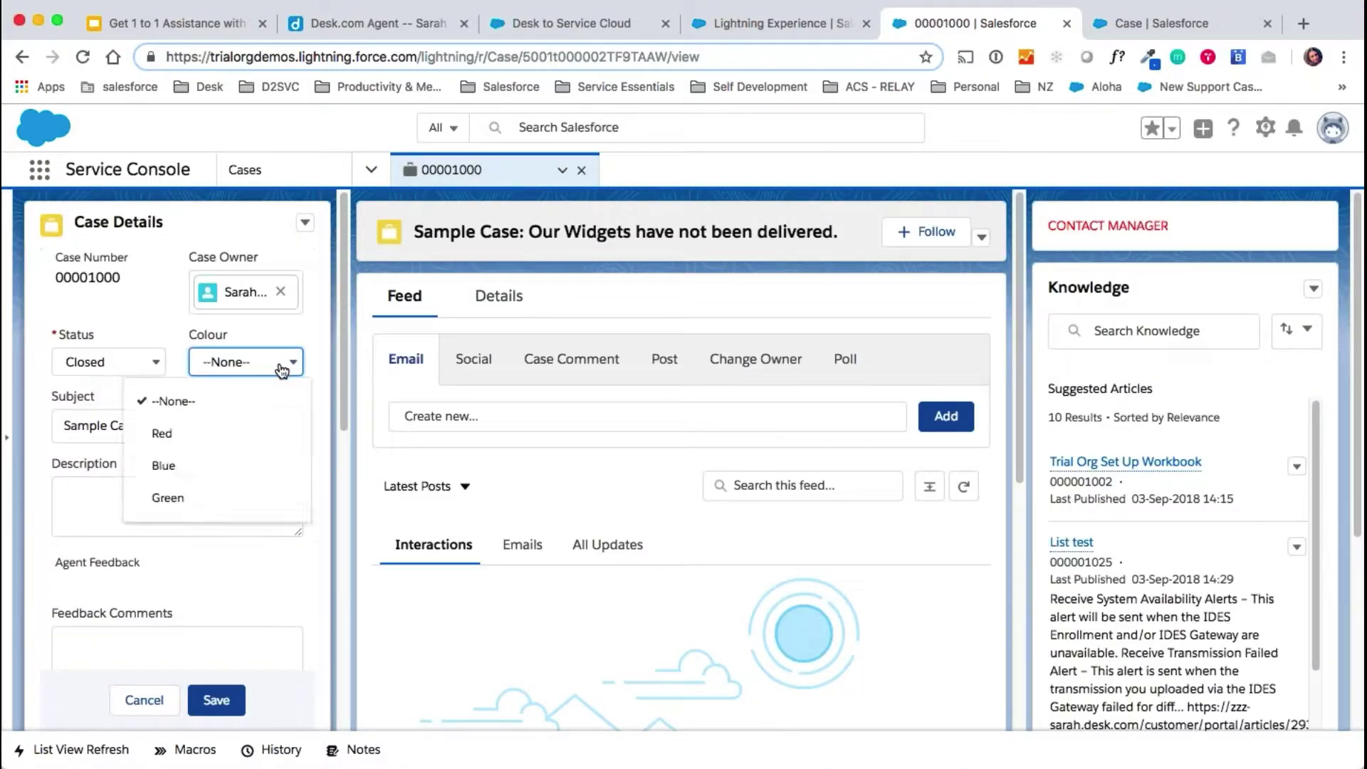
{"action": "left_click", "coordinate": [235, 434]}
{"action": "left_click", "coordinate": [216, 701]}
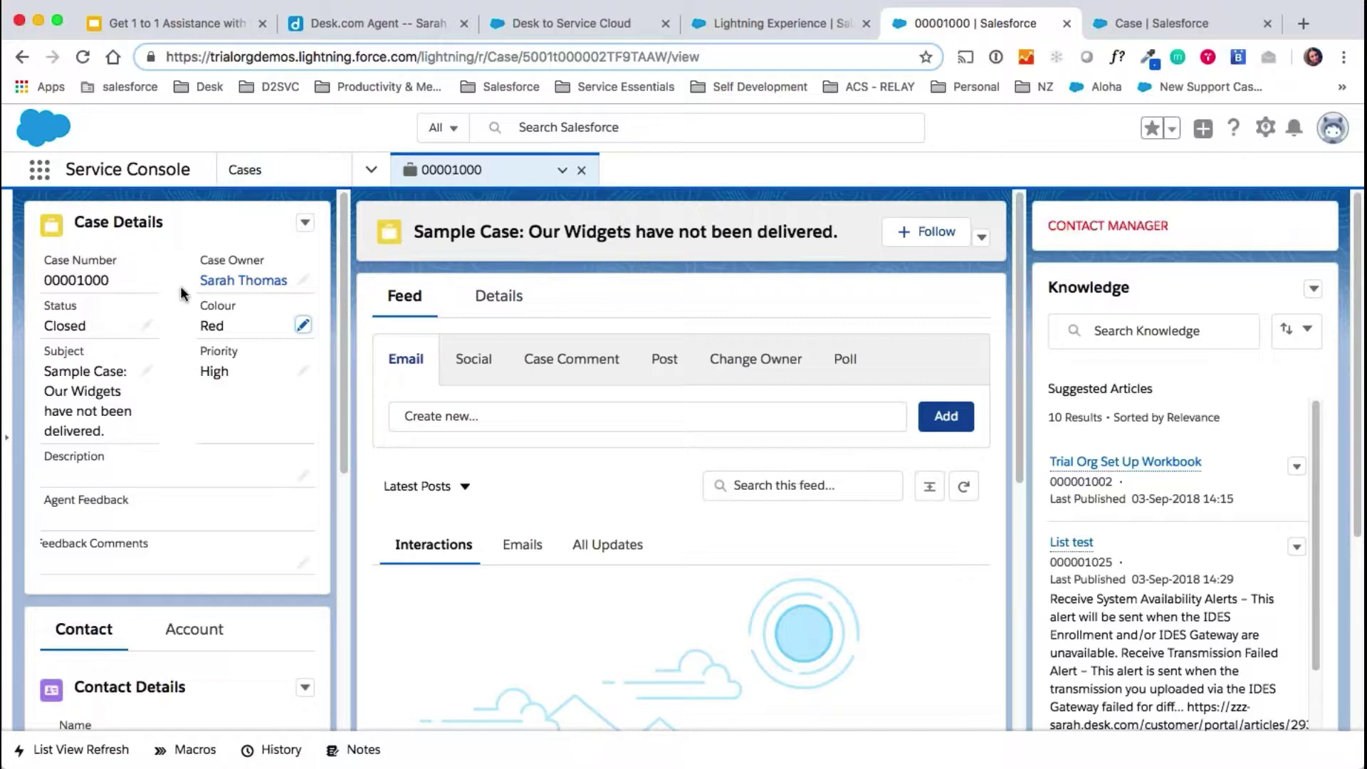
Step: Open the sample case's record page for editing and remove the Contact Manager component
{"action": "left_click", "coordinate": [1265, 128]}
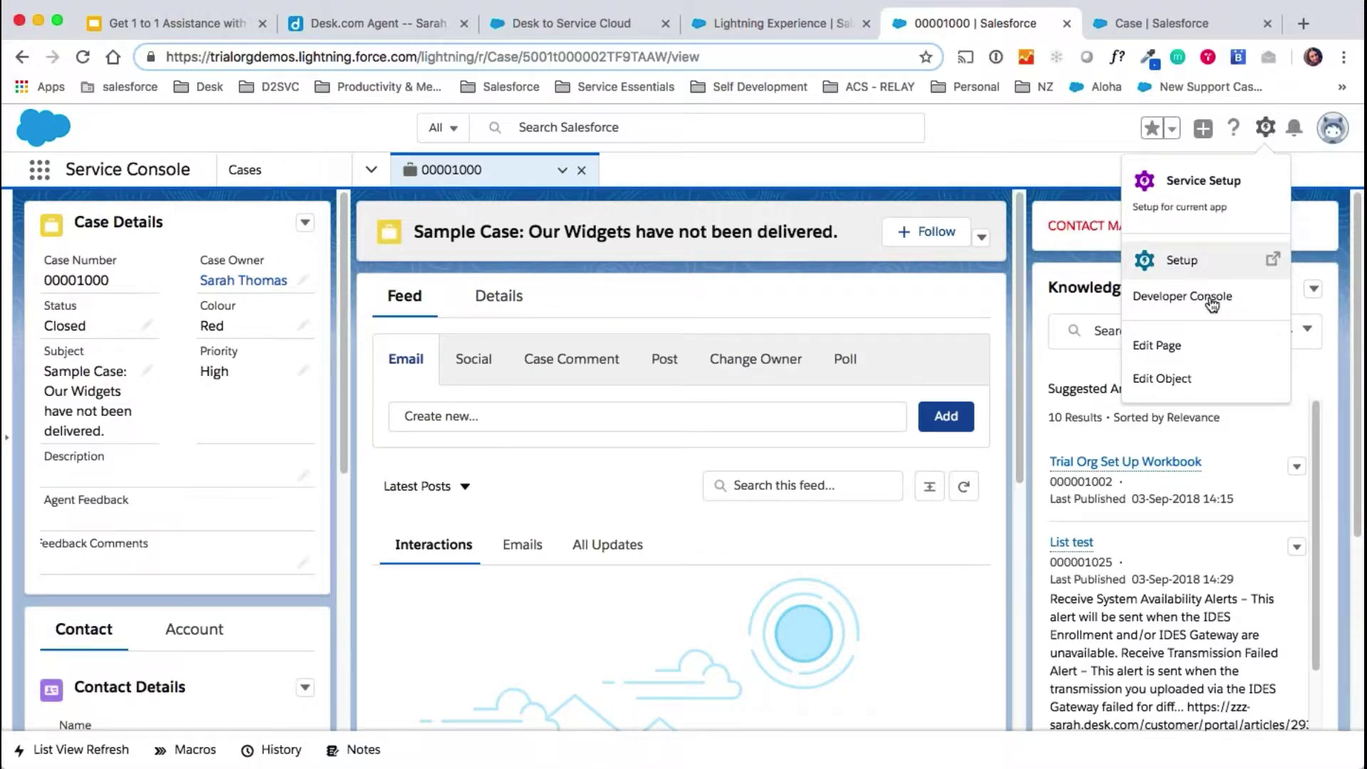
{"action": "left_click", "coordinate": [1199, 346]}
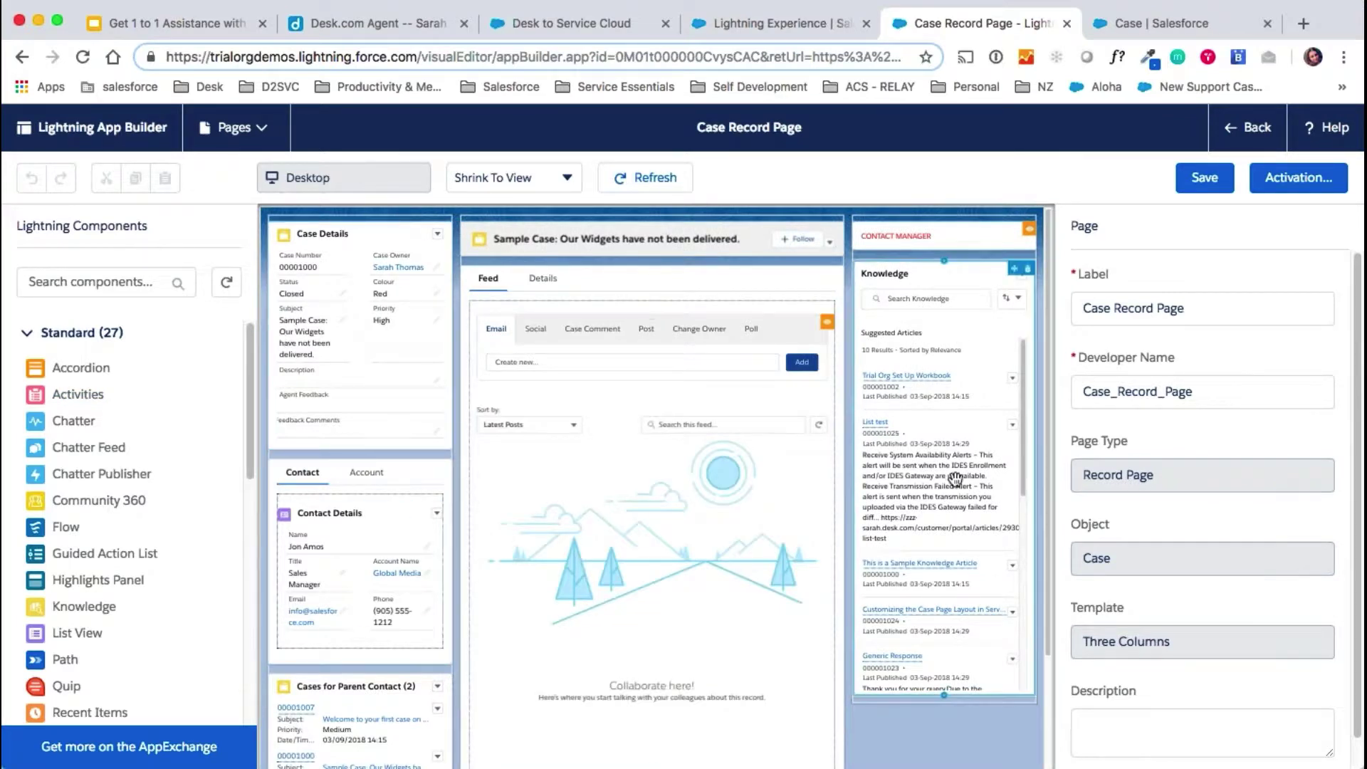
{"action": "left_click", "coordinate": [1028, 230]}
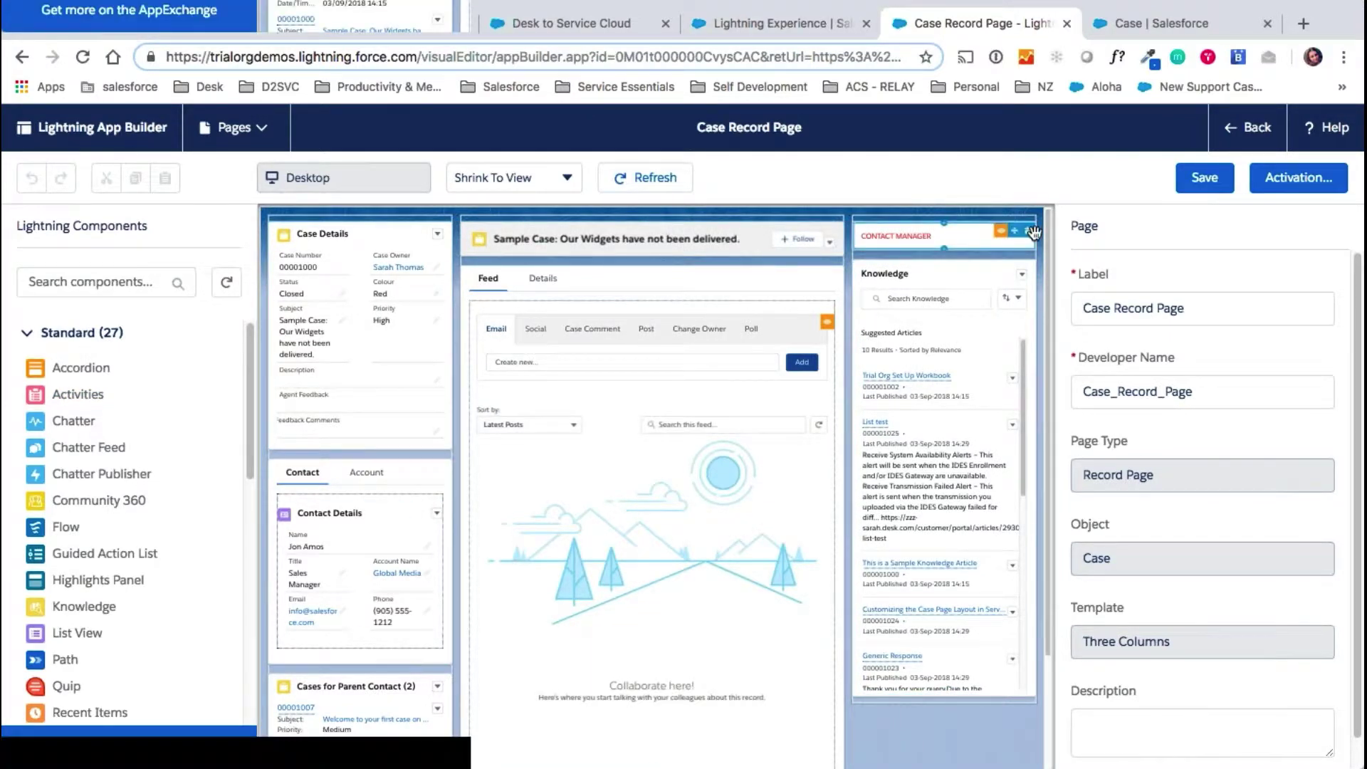
Step: Move the Cases for Parent Contact list into the Contact tab, below Contact Details
{"action": "mouse_move", "coordinate": [346, 685]}
{"action": "left_mouse_down"}
{"action": "mouse_move", "coordinate": [360, 479]}
{"action": "mouse_move", "coordinate": [359, 676]}
{"action": "left_mouse_up"}
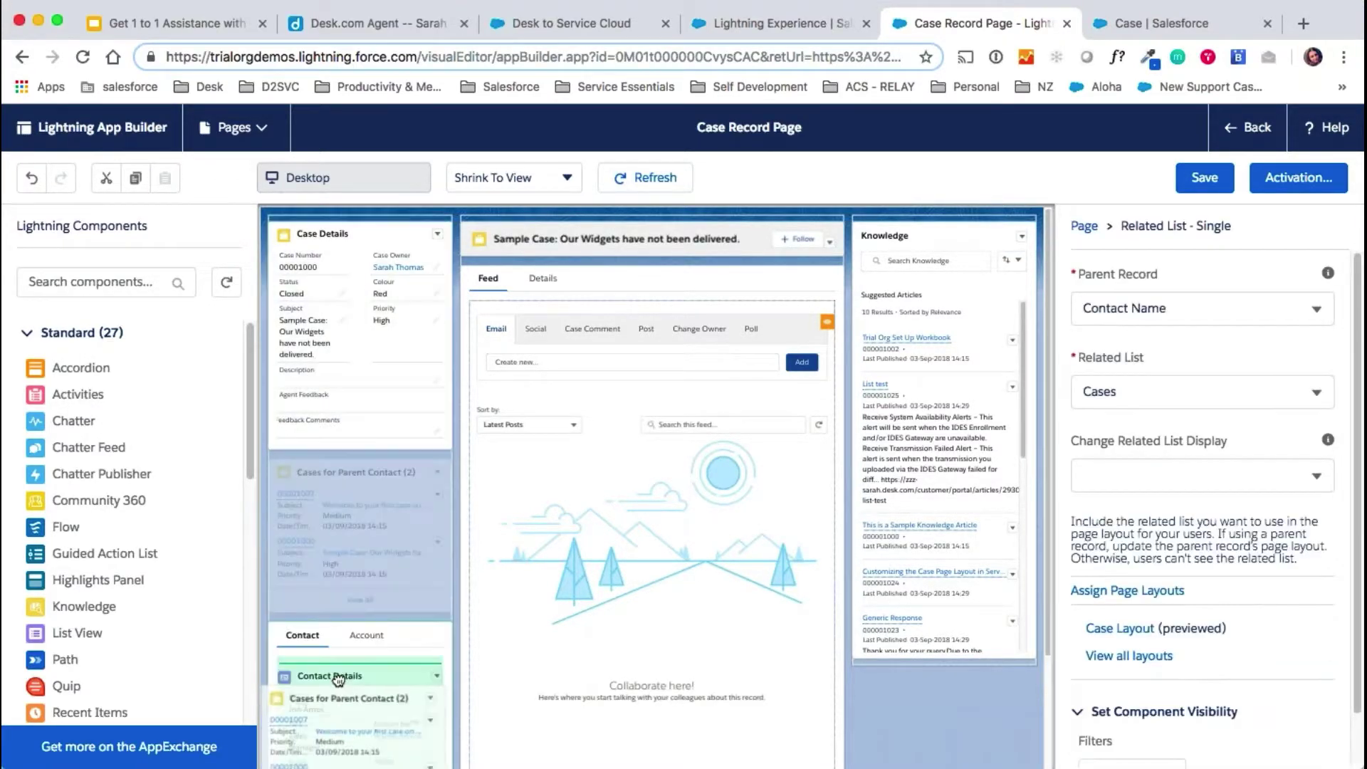
{"action": "left_click_drag", "start_coordinate": [360, 472], "coordinate": [345, 516]}
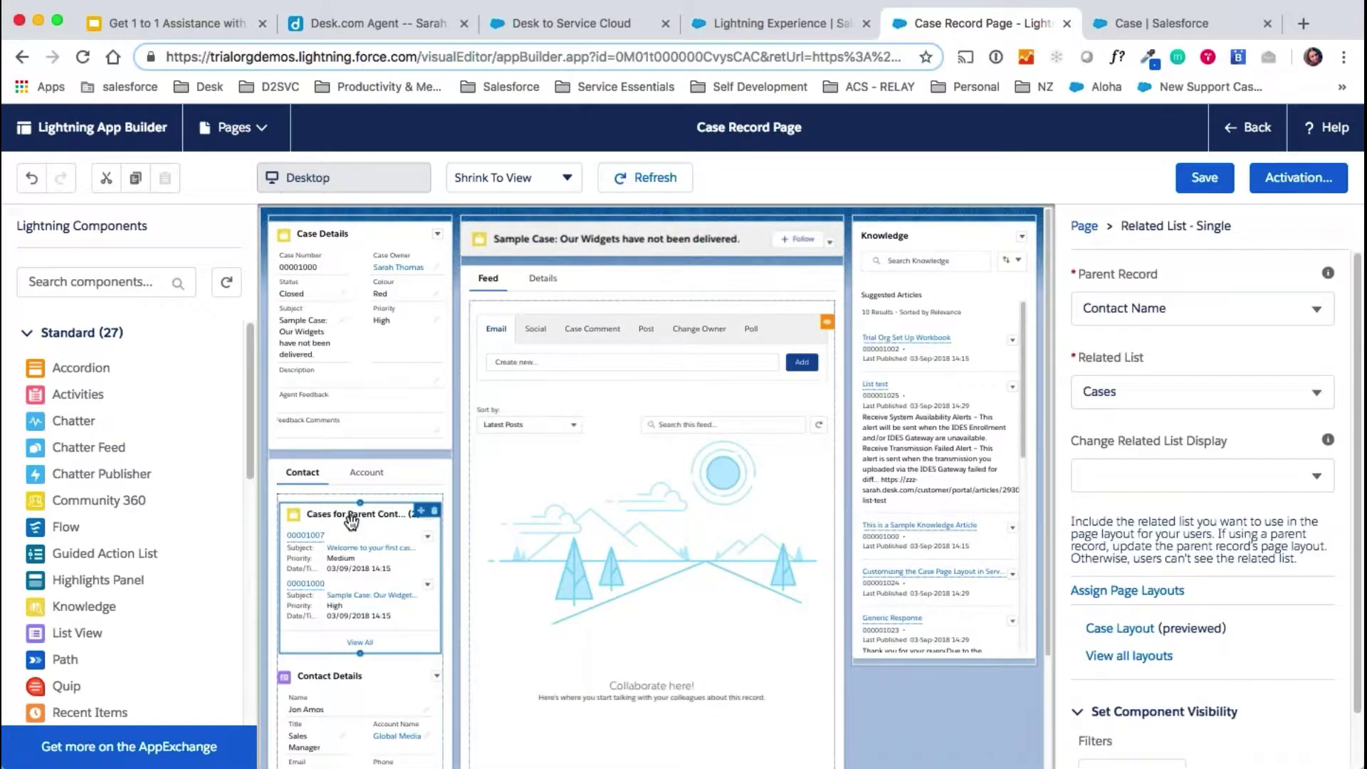
{"action": "scroll", "coordinate": [345, 663], "scroll_direction": "down", "scroll_amount": 1}
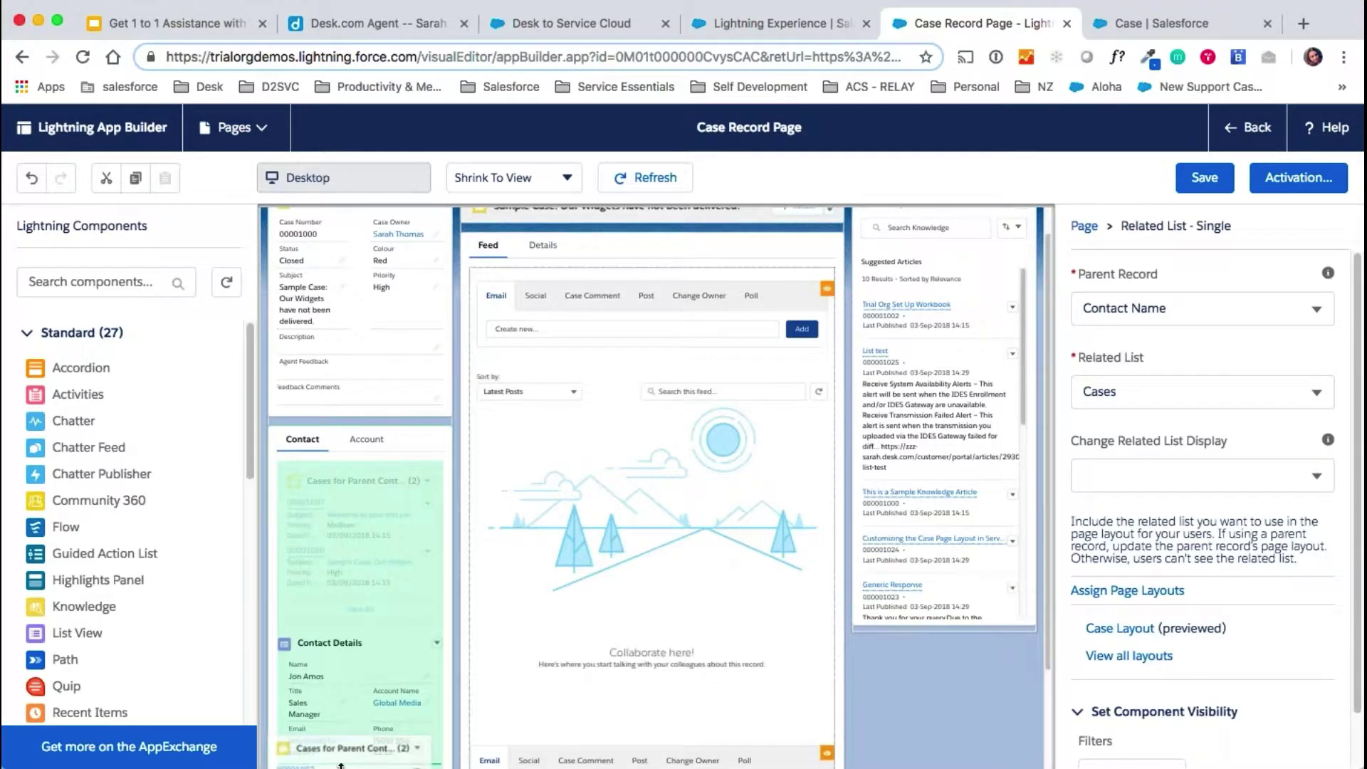
{"action": "left_click_drag", "start_coordinate": [341, 763], "coordinate": [385, 569]}
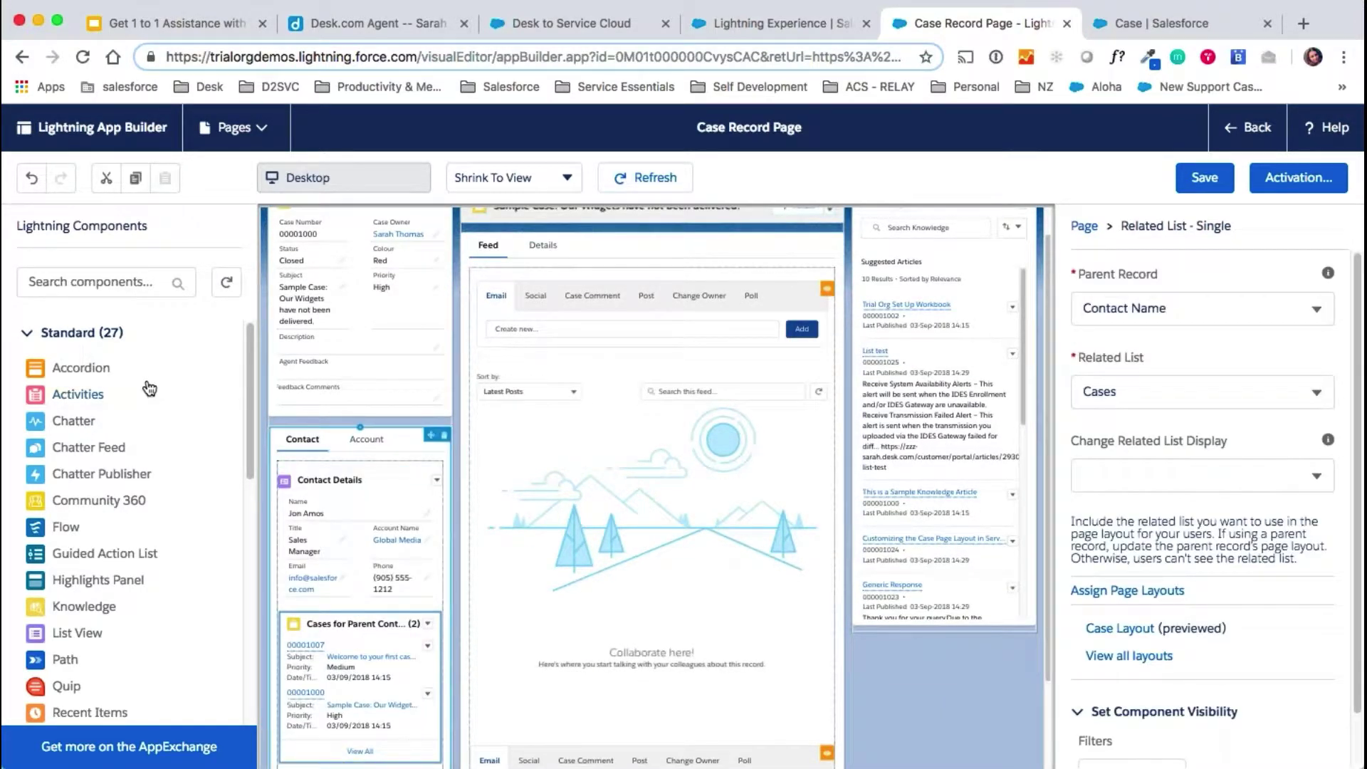
Step: Look through the available standard and custom Lightning components
{"action": "scroll", "coordinate": [114, 390], "scroll_direction": "down", "scroll_amount": 5}
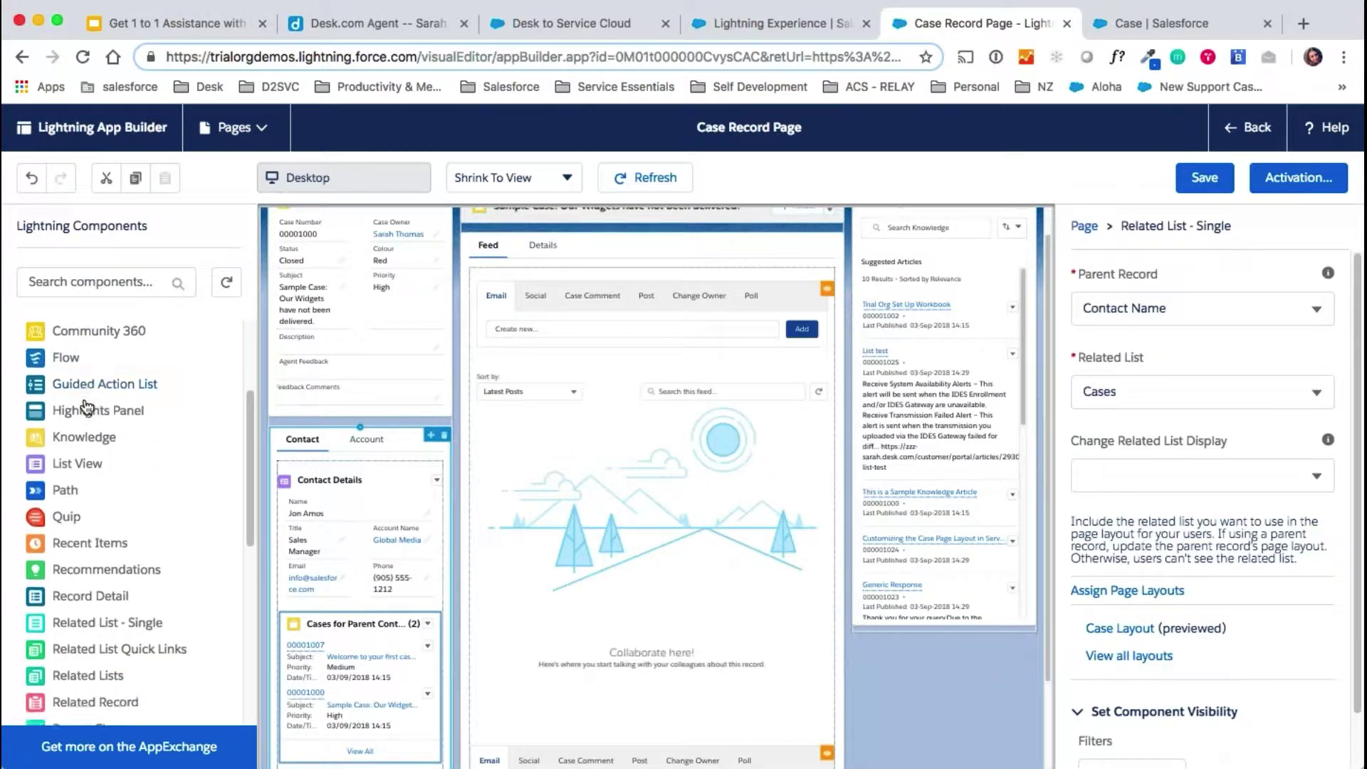
{"action": "scroll", "coordinate": [85, 411], "scroll_direction": "down", "scroll_amount": 8}
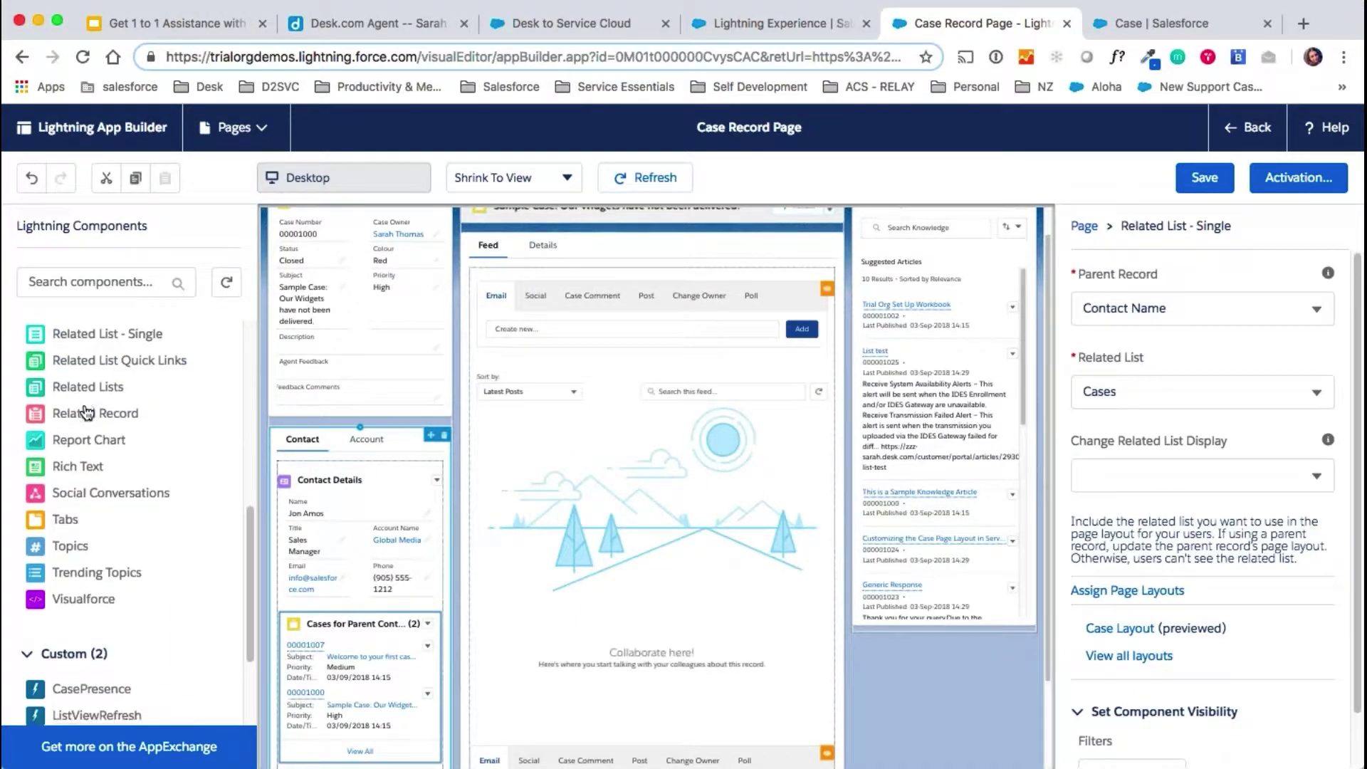
{"action": "scroll", "coordinate": [85, 411], "scroll_direction": "up", "scroll_amount": 13}
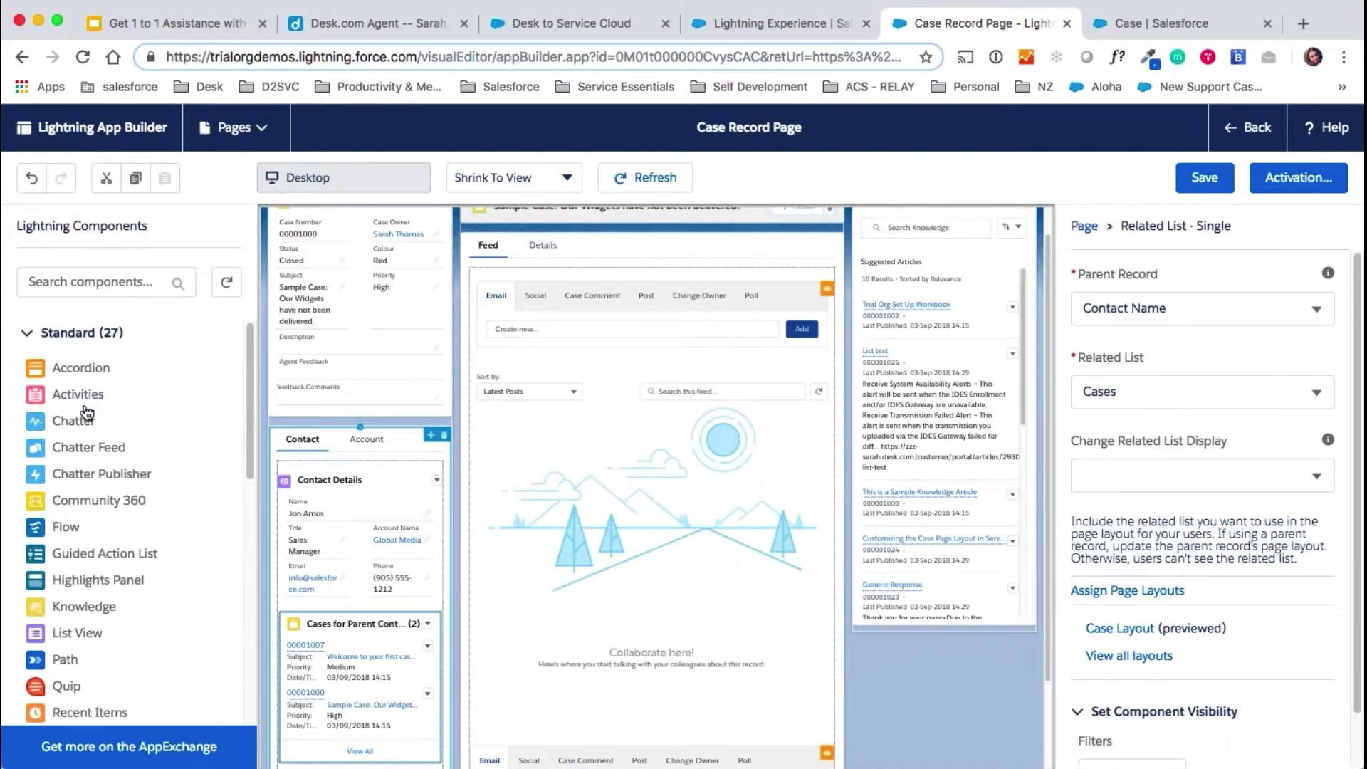
Step: Compare the update action of the Case Details component with the Update Case with CSAT action, and leave the page editor without saving
{"action": "left_click", "coordinate": [321, 332]}
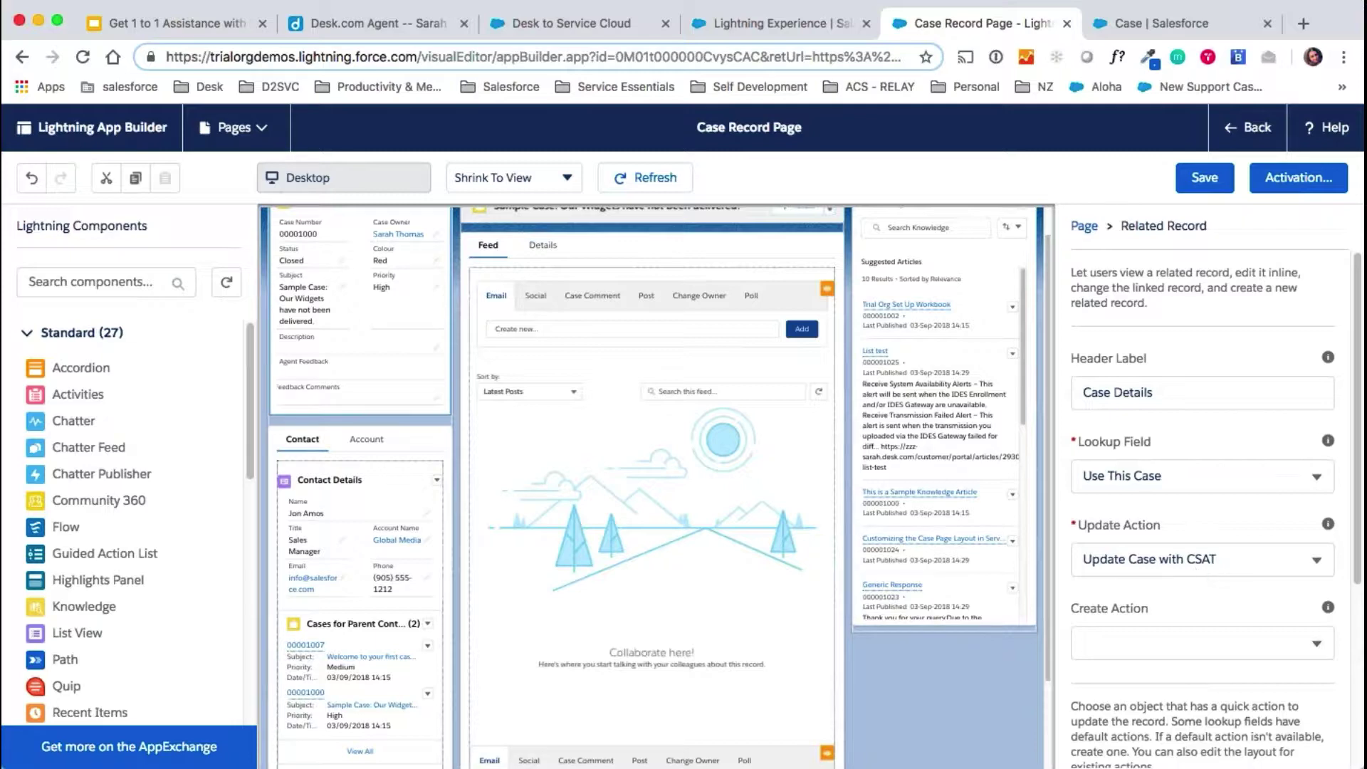
{"action": "left_click", "coordinate": [1139, 20]}
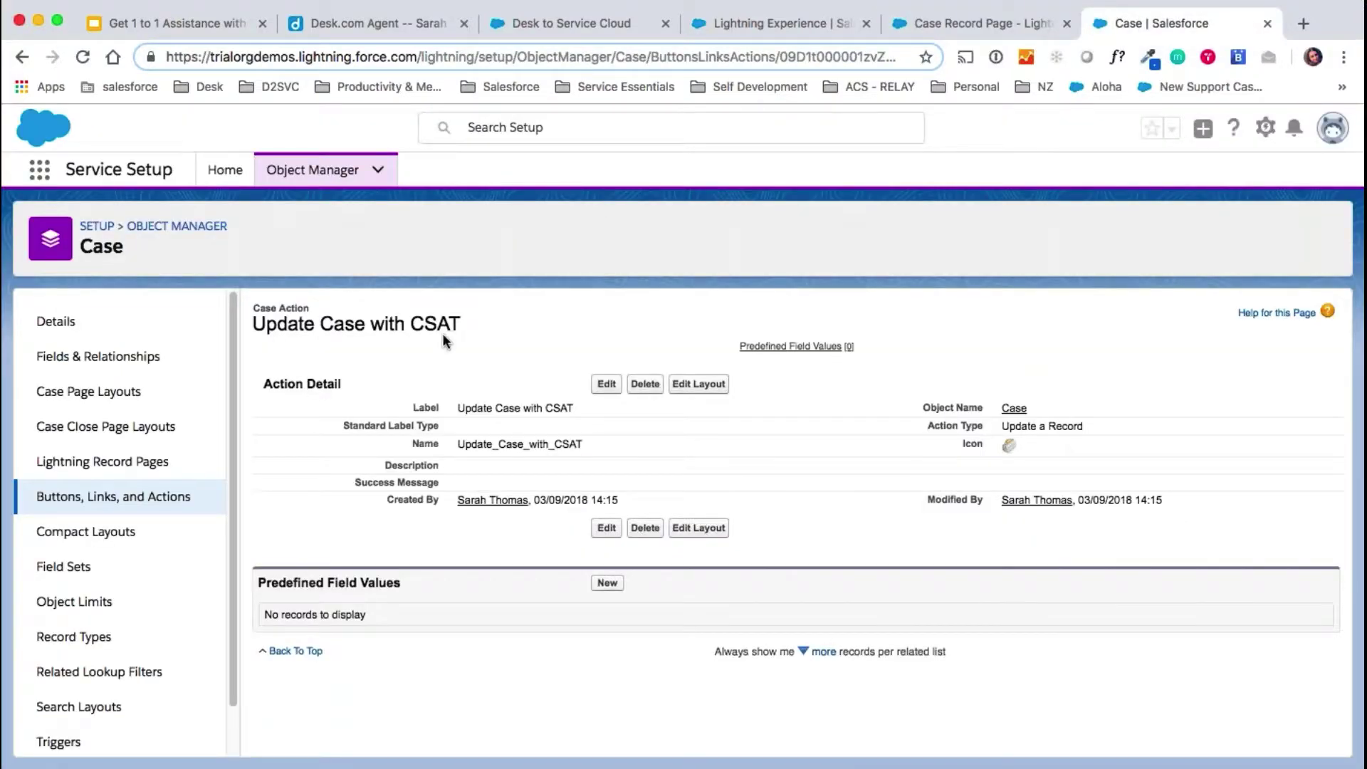
{"action": "left_click", "coordinate": [924, 26]}
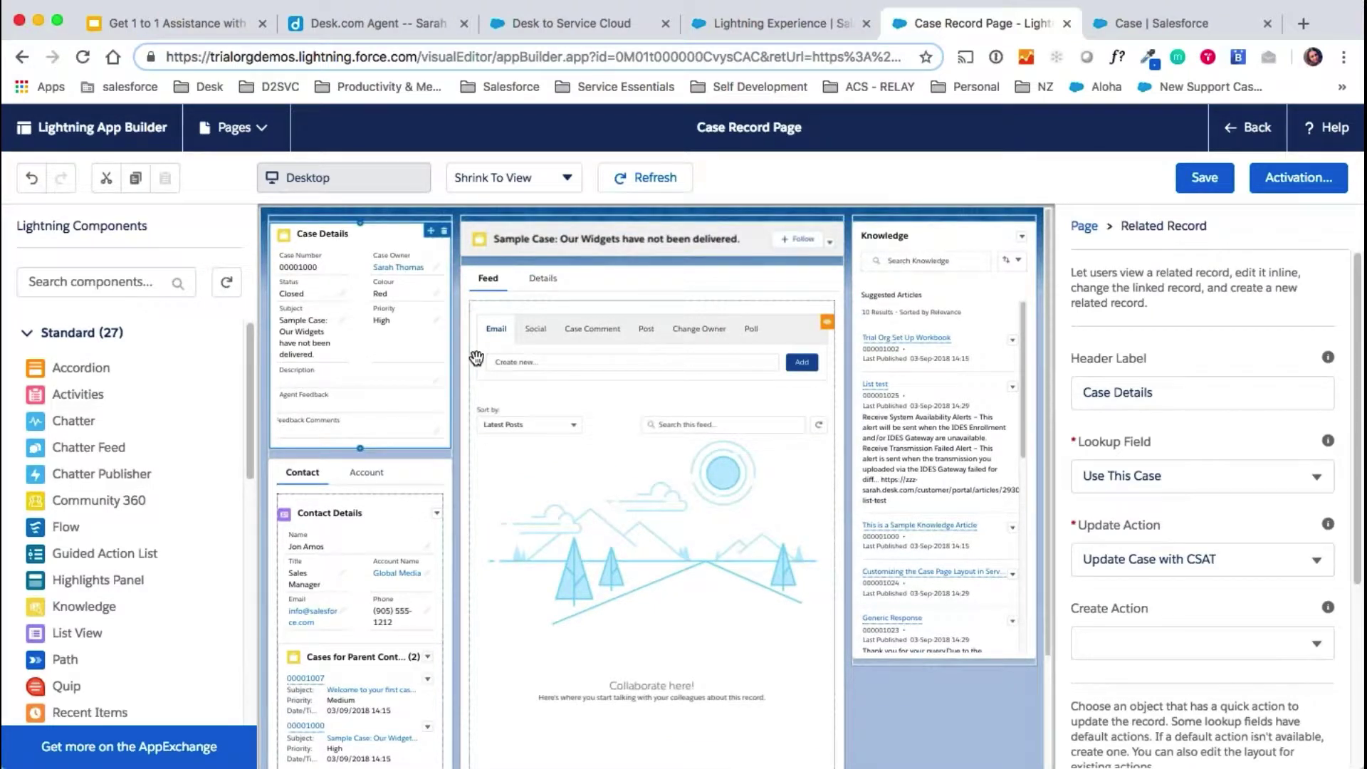
{"action": "left_click", "coordinate": [1133, 23]}
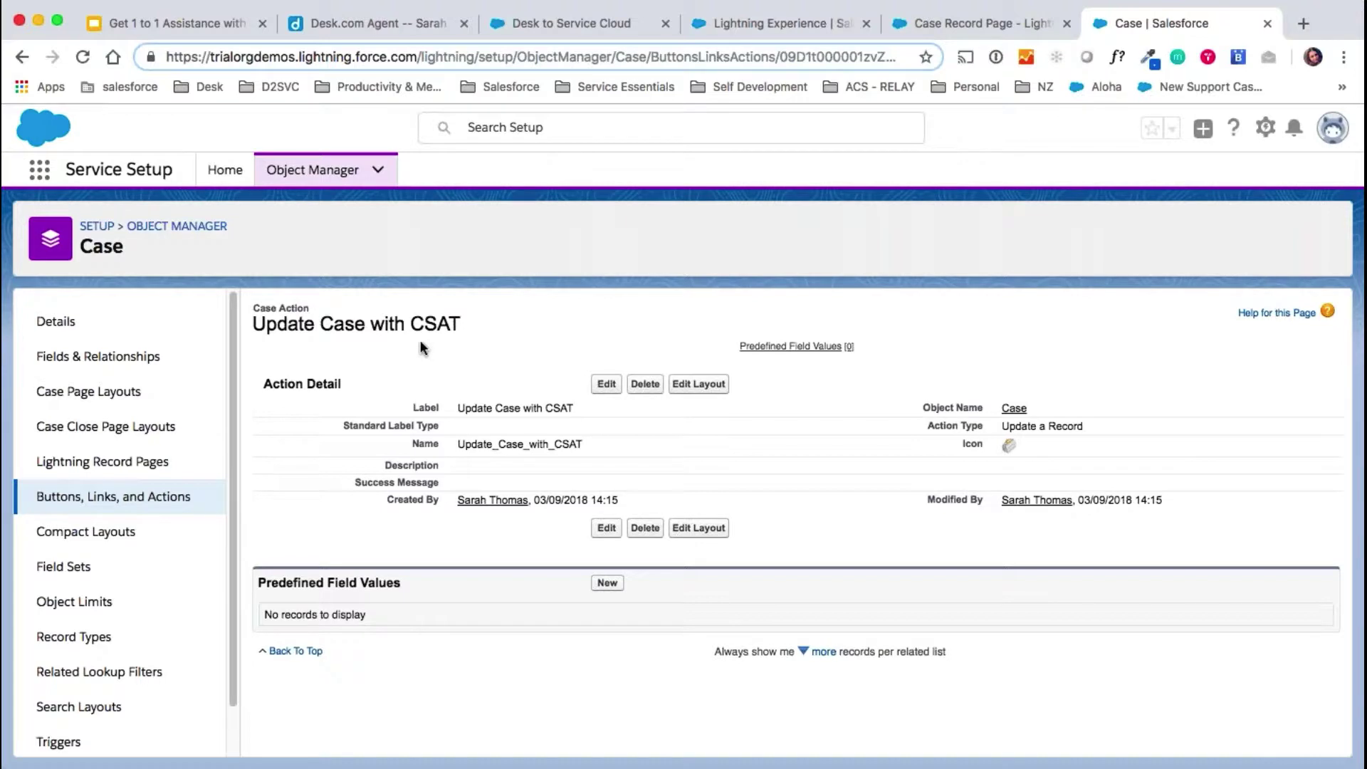
{"action": "left_click", "coordinate": [927, 29]}
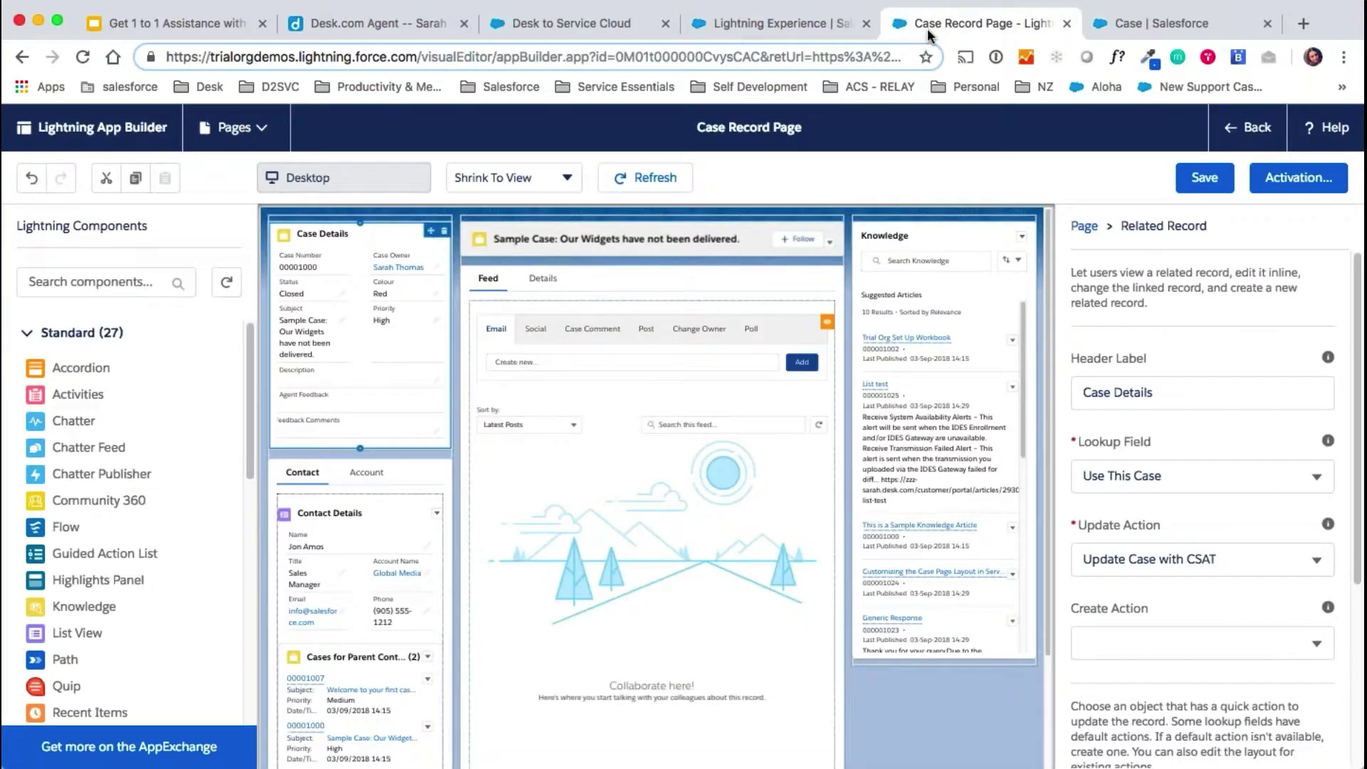
{"action": "left_click", "coordinate": [824, 279]}
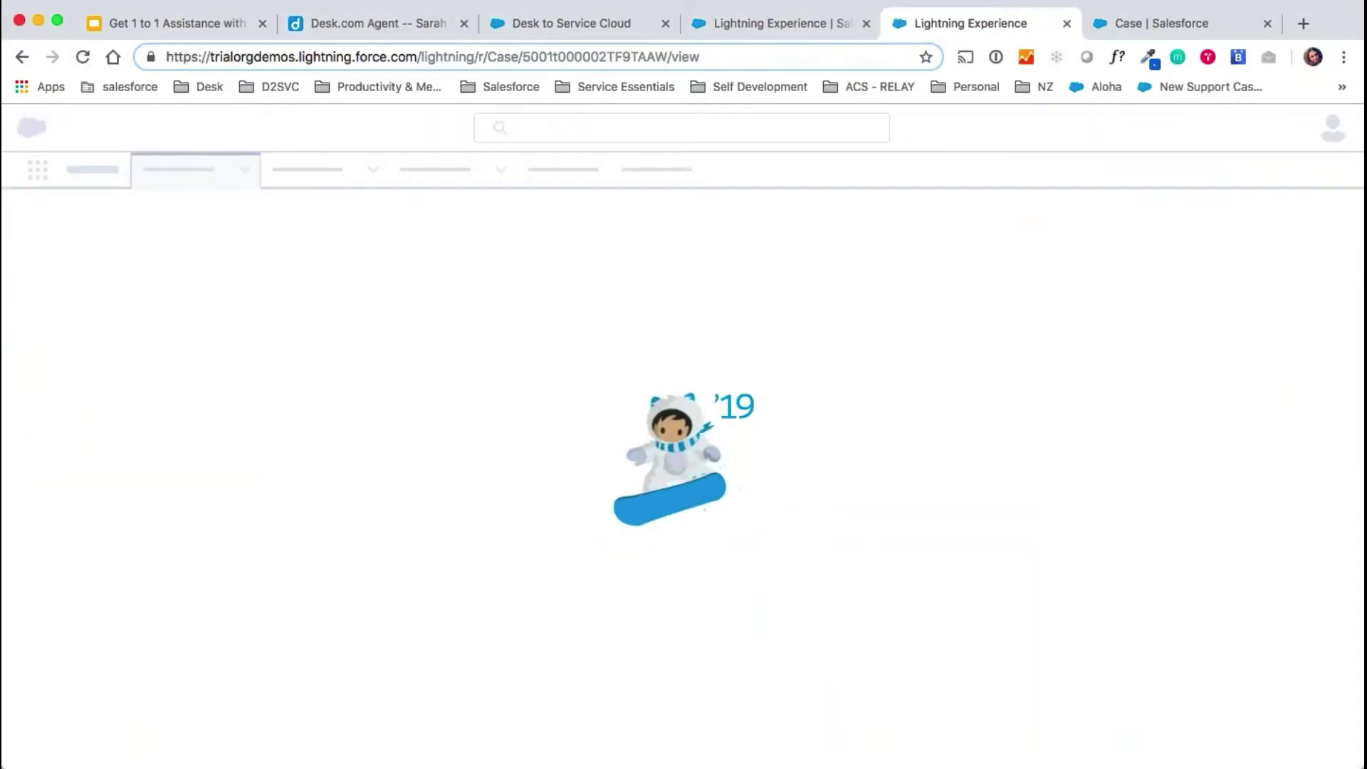
Step: Return to the Service Setup home, search for "process", and open Process Builder
{"action": "left_click", "coordinate": [1107, 23]}
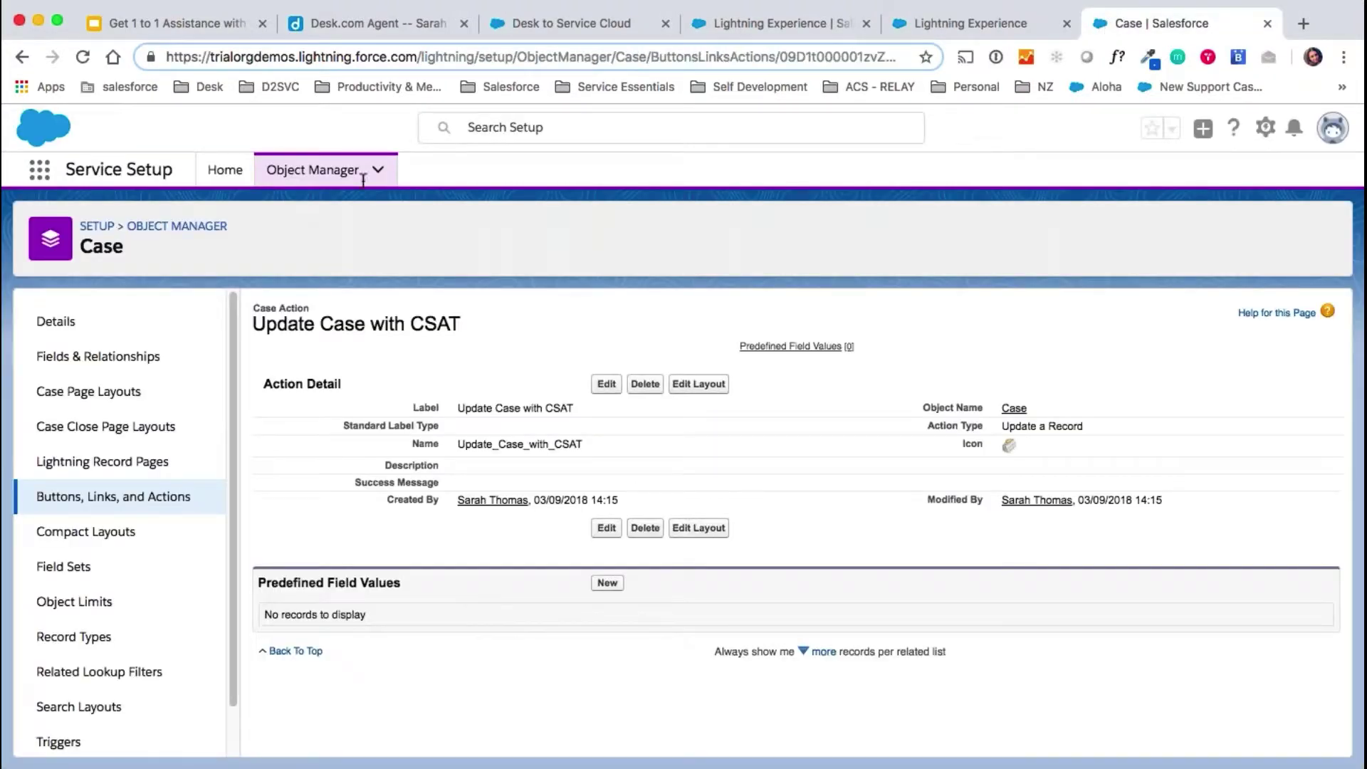
{"action": "left_click", "coordinate": [223, 171]}
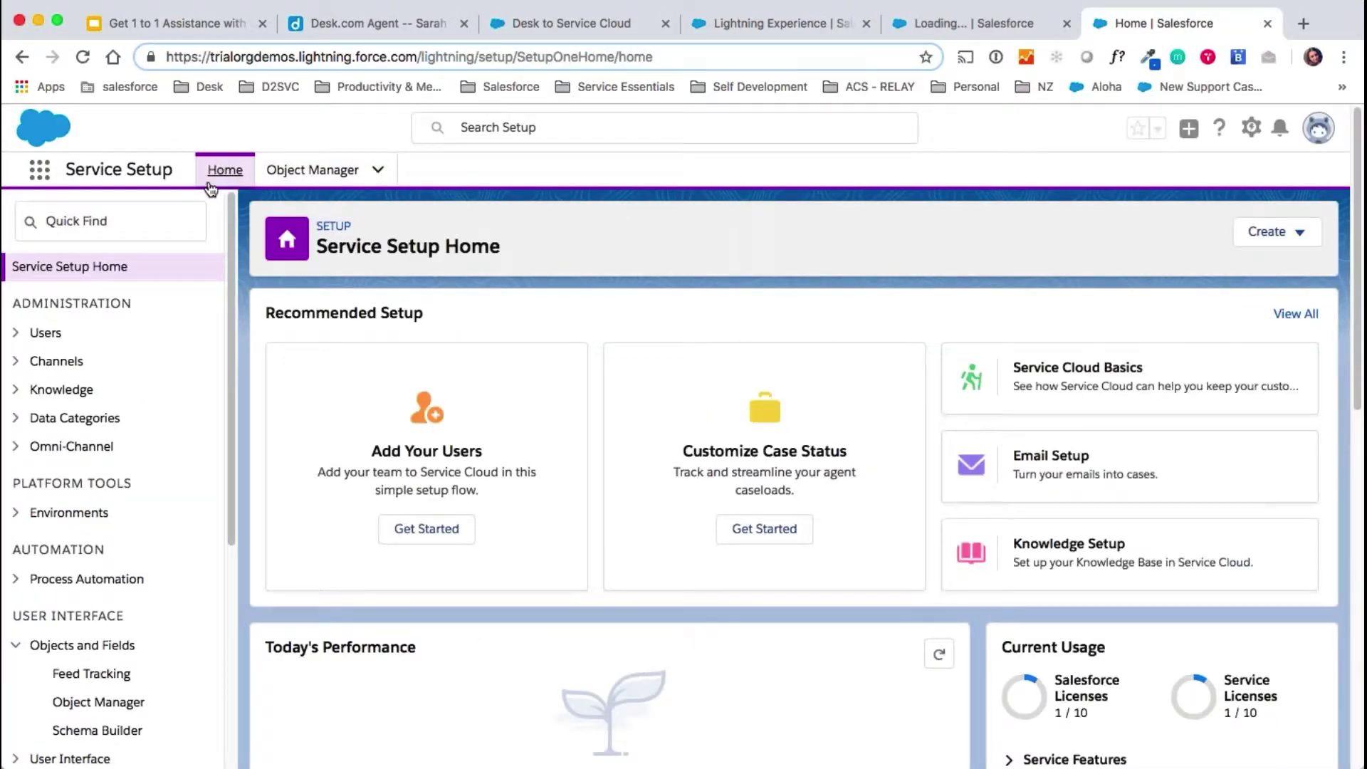
{"action": "left_click", "coordinate": [156, 210]}
{"action": "type", "text": "p"}
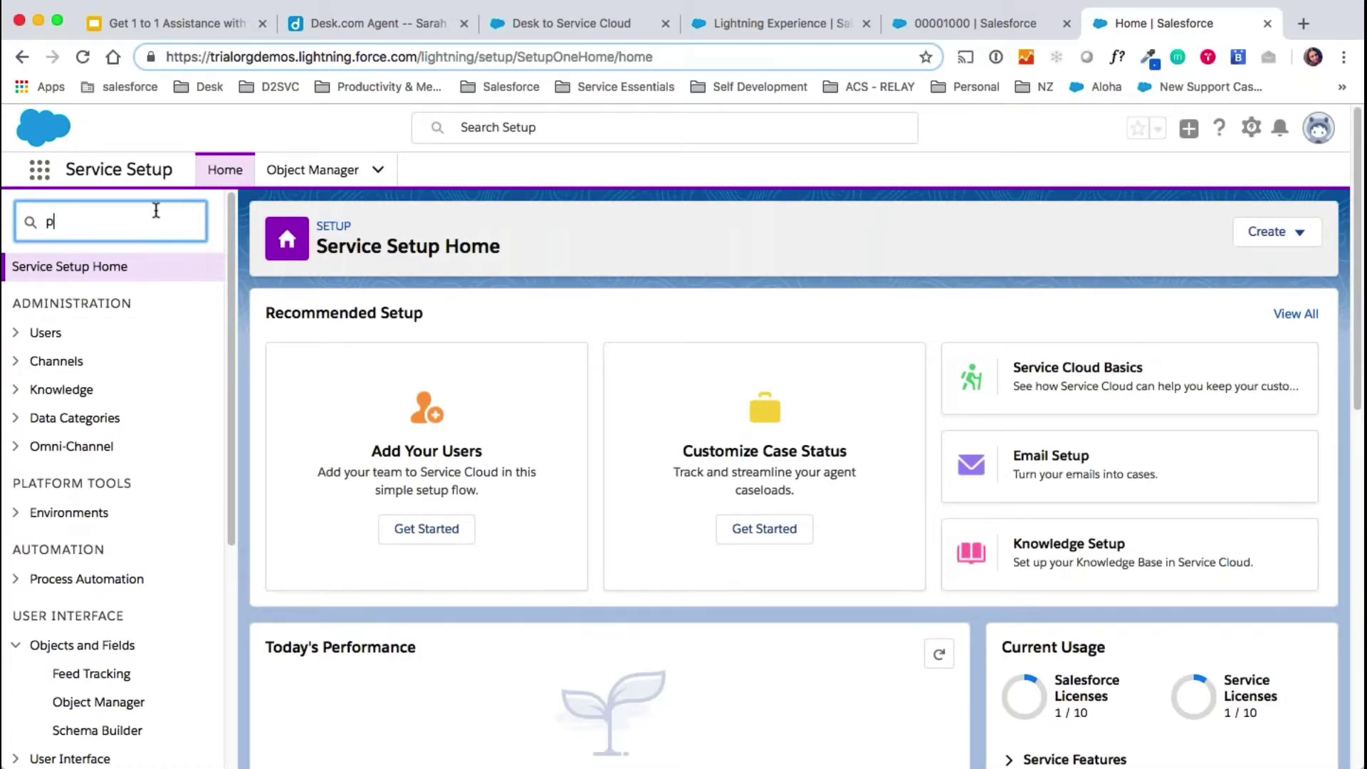
{"action": "type", "text": "rocess"}
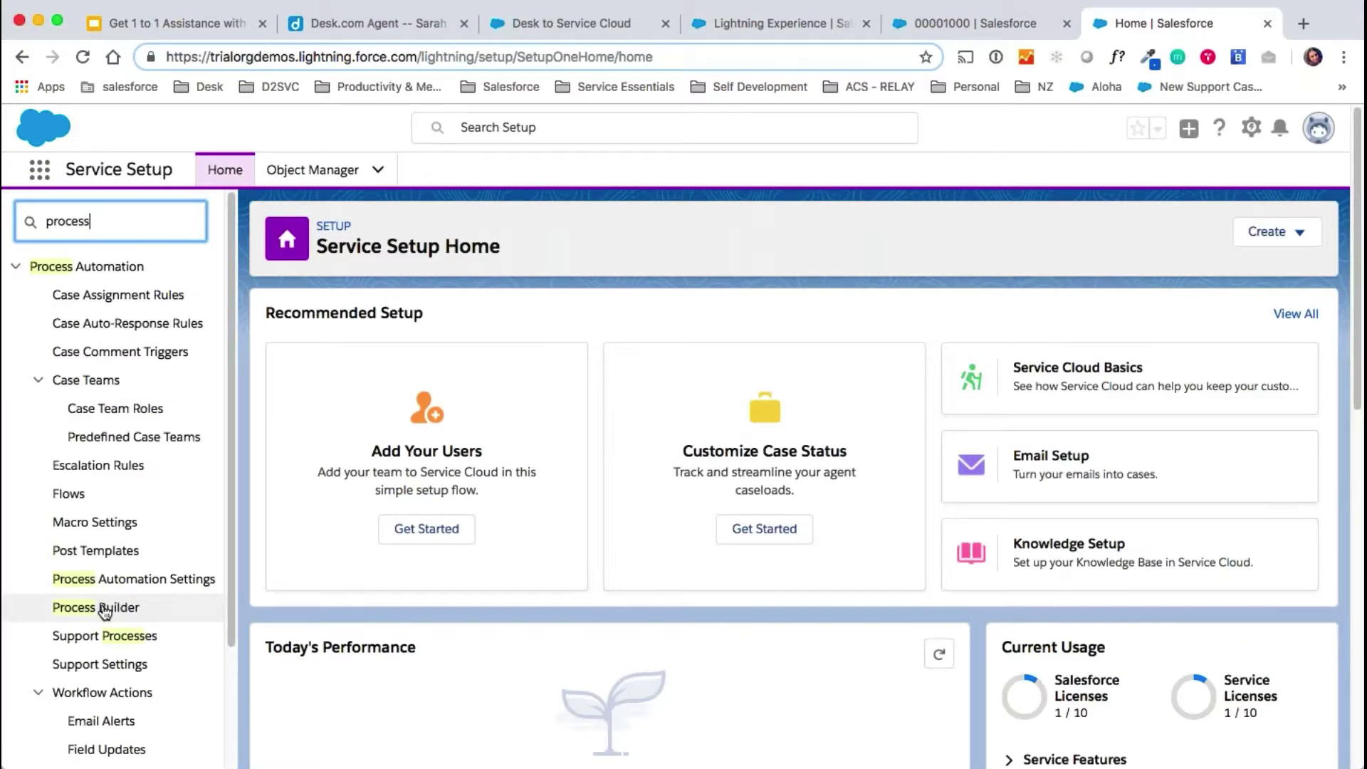
{"action": "left_click", "coordinate": [105, 609]}
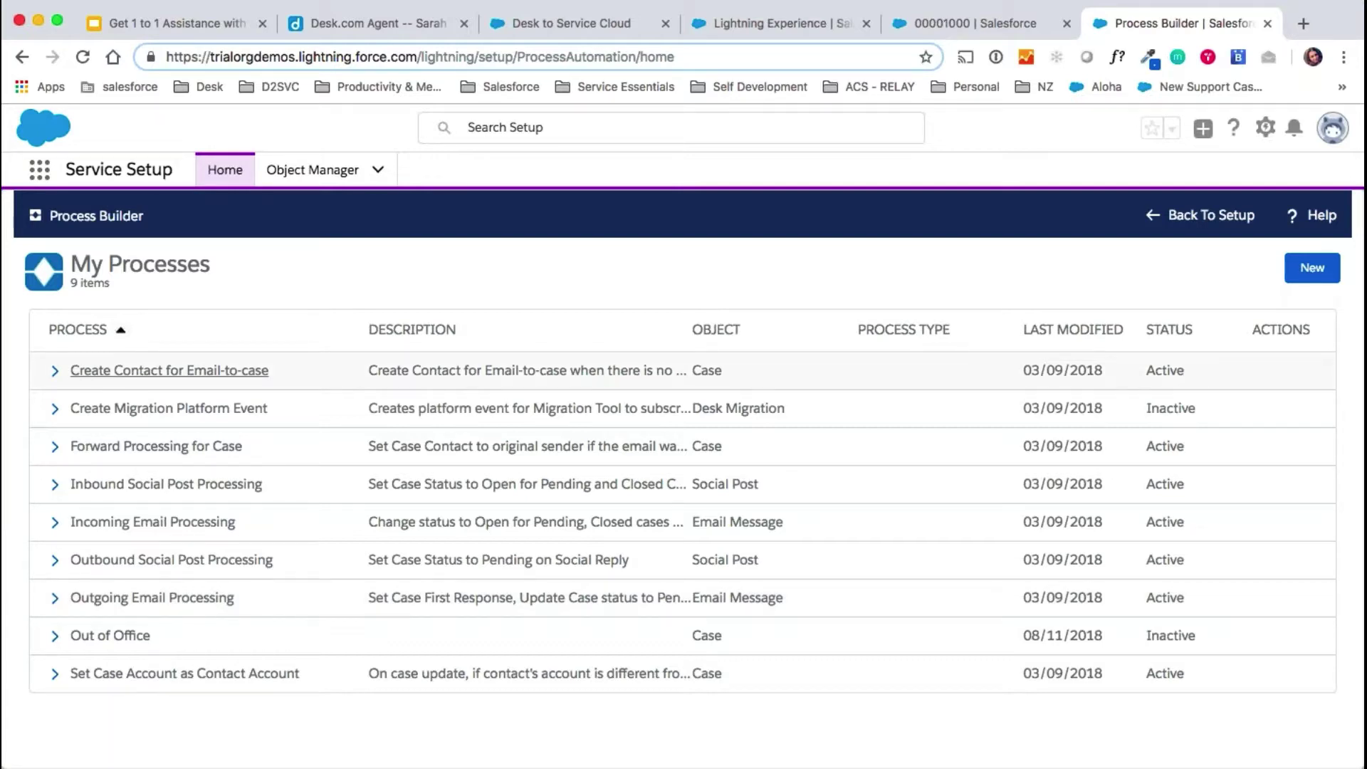
Step: Open Version 1 of the Out of Office process and examine its Case trigger and Case Subject criteria
{"action": "left_click", "coordinate": [55, 638]}
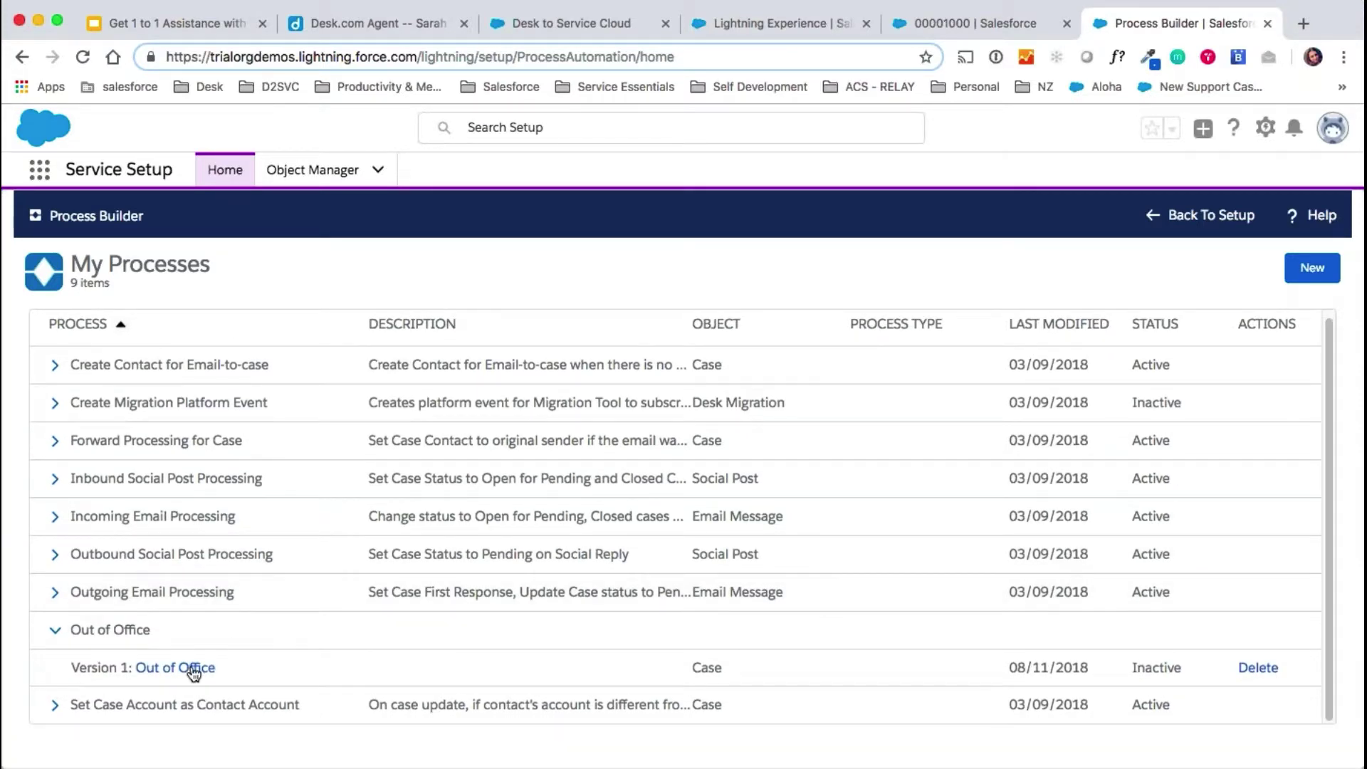
{"action": "left_click", "coordinate": [191, 668]}
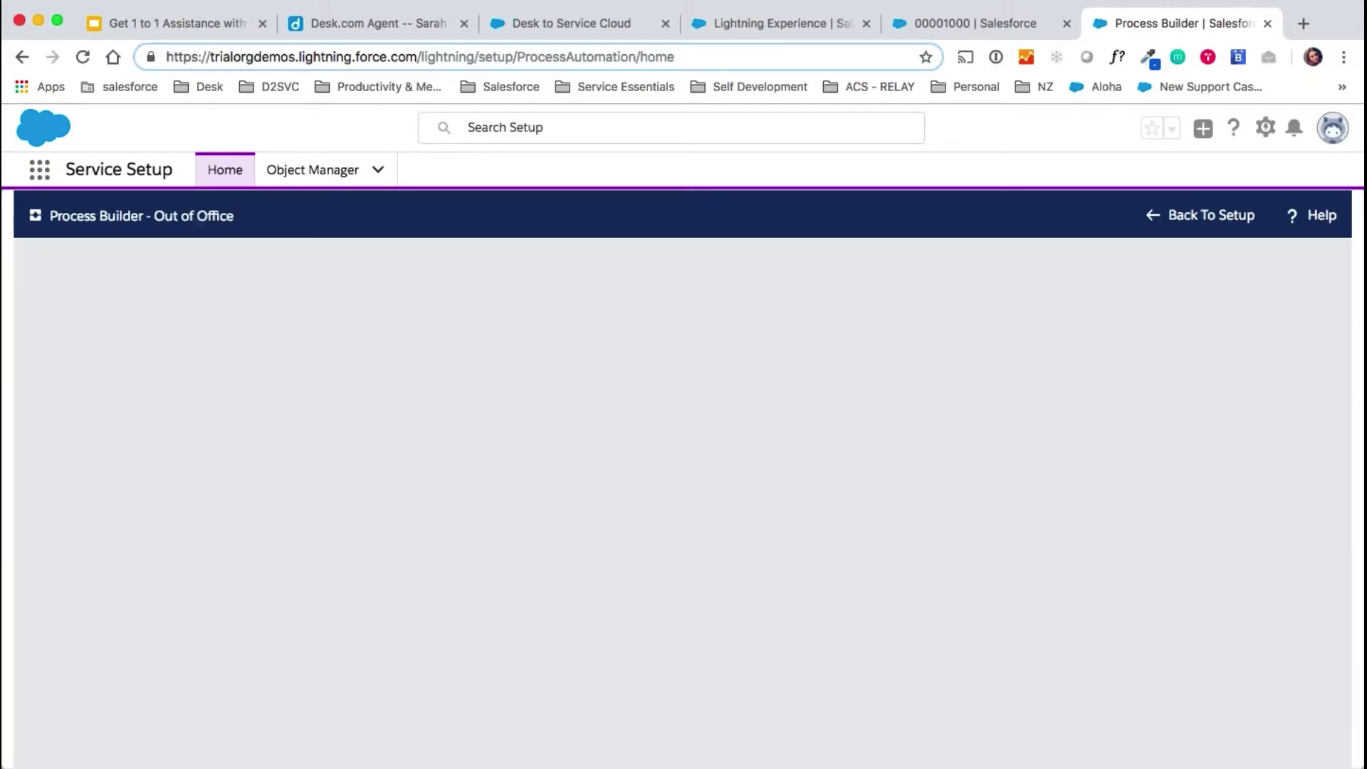
{"action": "left_click", "coordinate": [138, 387]}
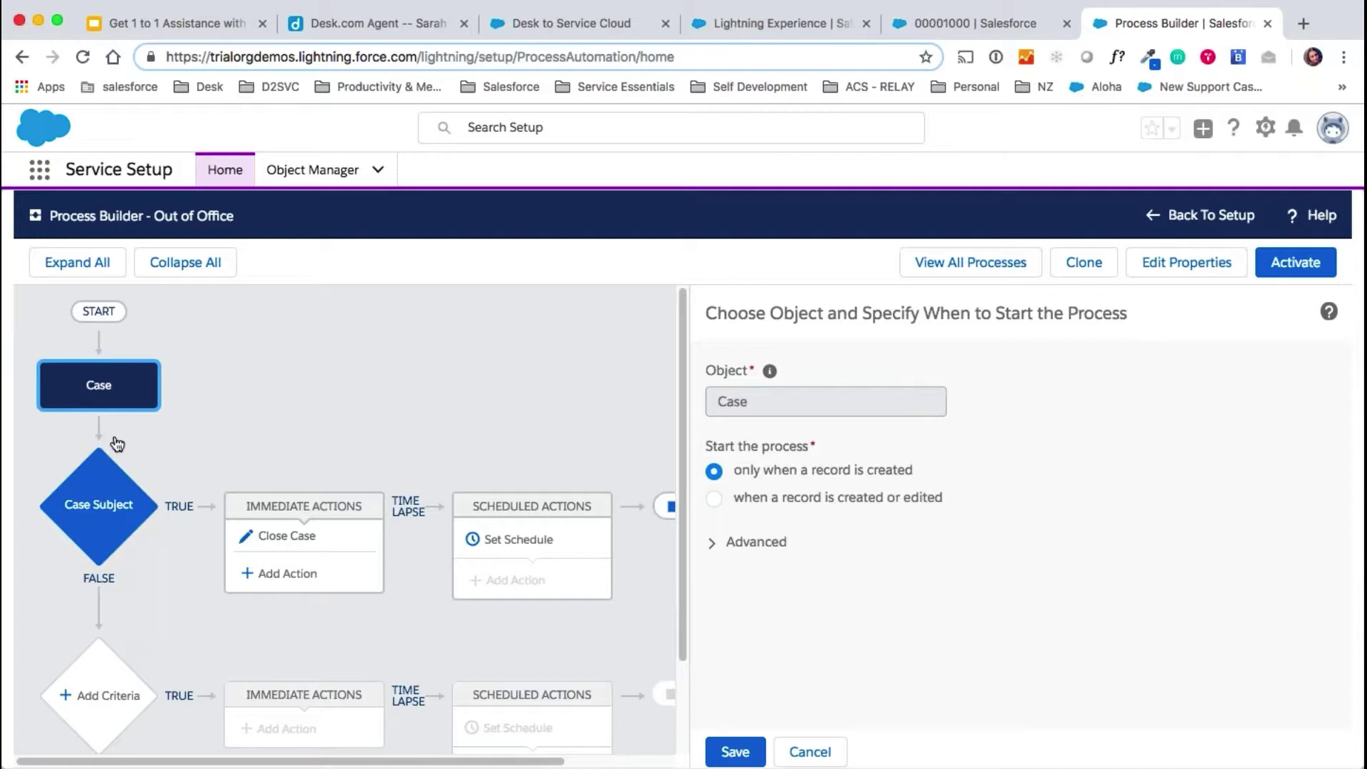
{"action": "left_click", "coordinate": [120, 520]}
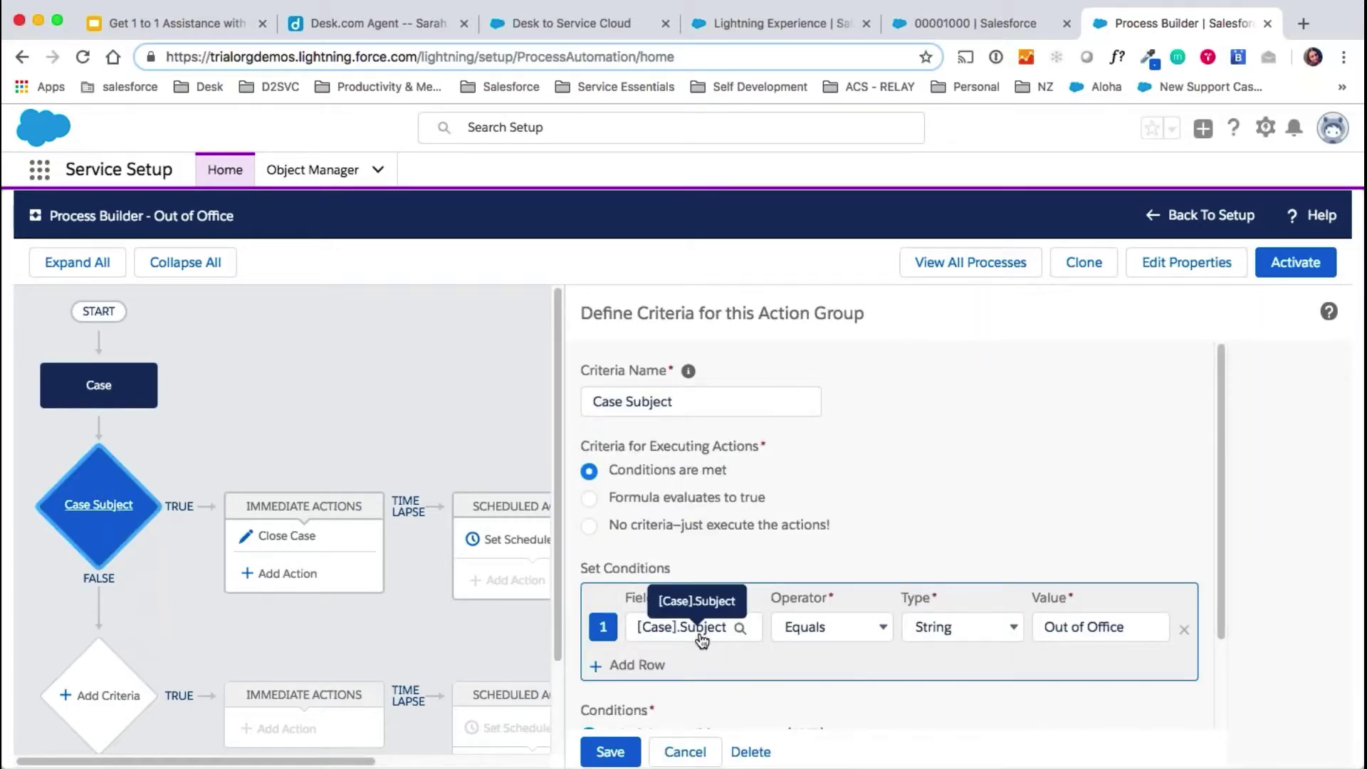
{"action": "scroll", "coordinate": [702, 639], "scroll_direction": "down", "scroll_amount": 2}
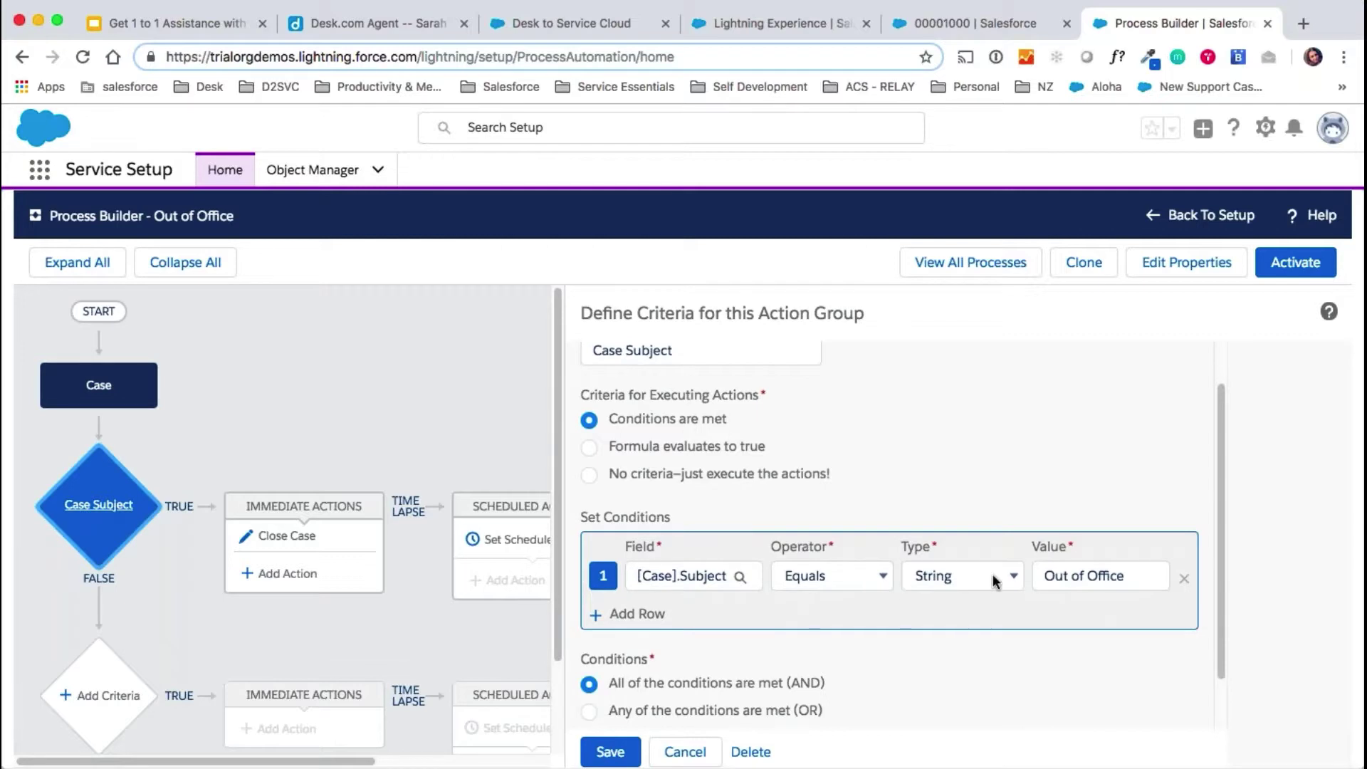
{"action": "scroll", "coordinate": [1117, 629], "scroll_direction": "down", "scroll_amount": 2}
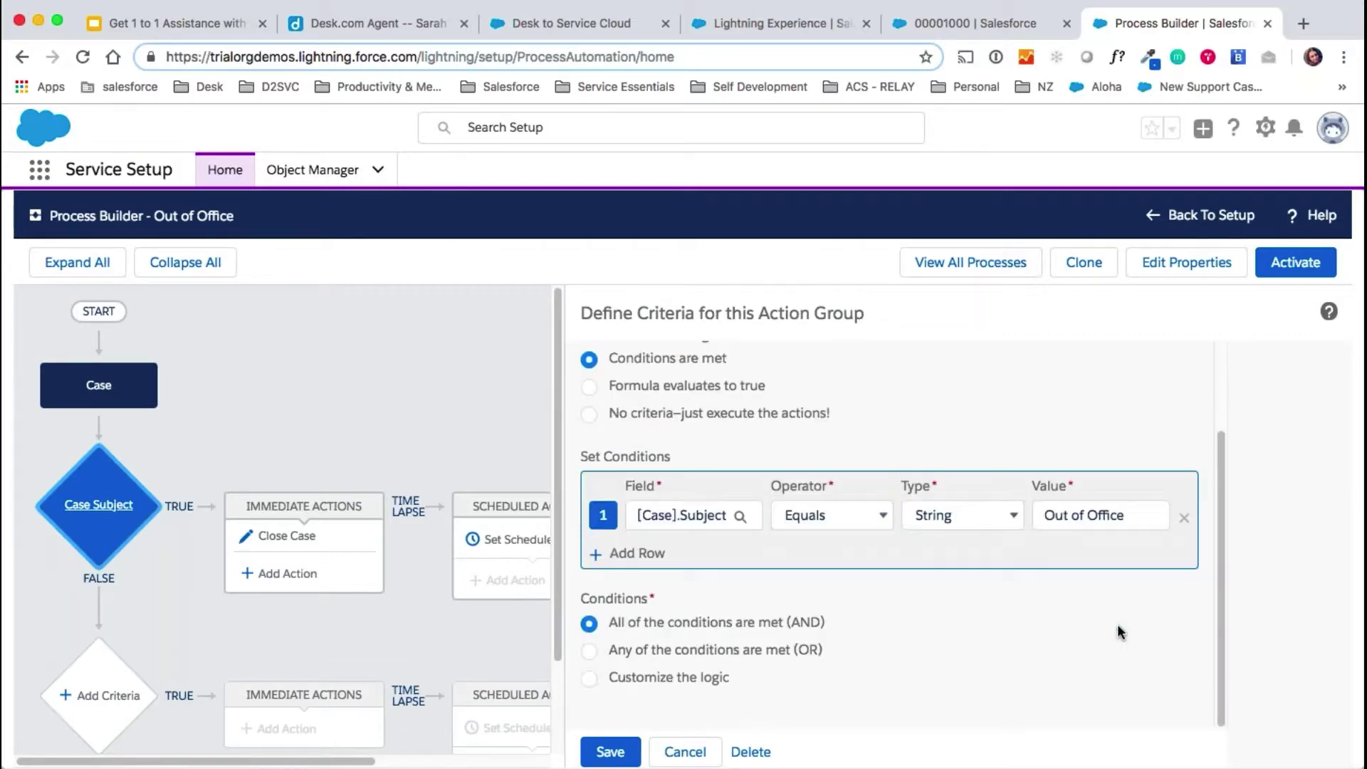
Step: Examine the field update in the Close Case immediate action, and leave the action without saving
{"action": "left_click", "coordinate": [308, 543]}
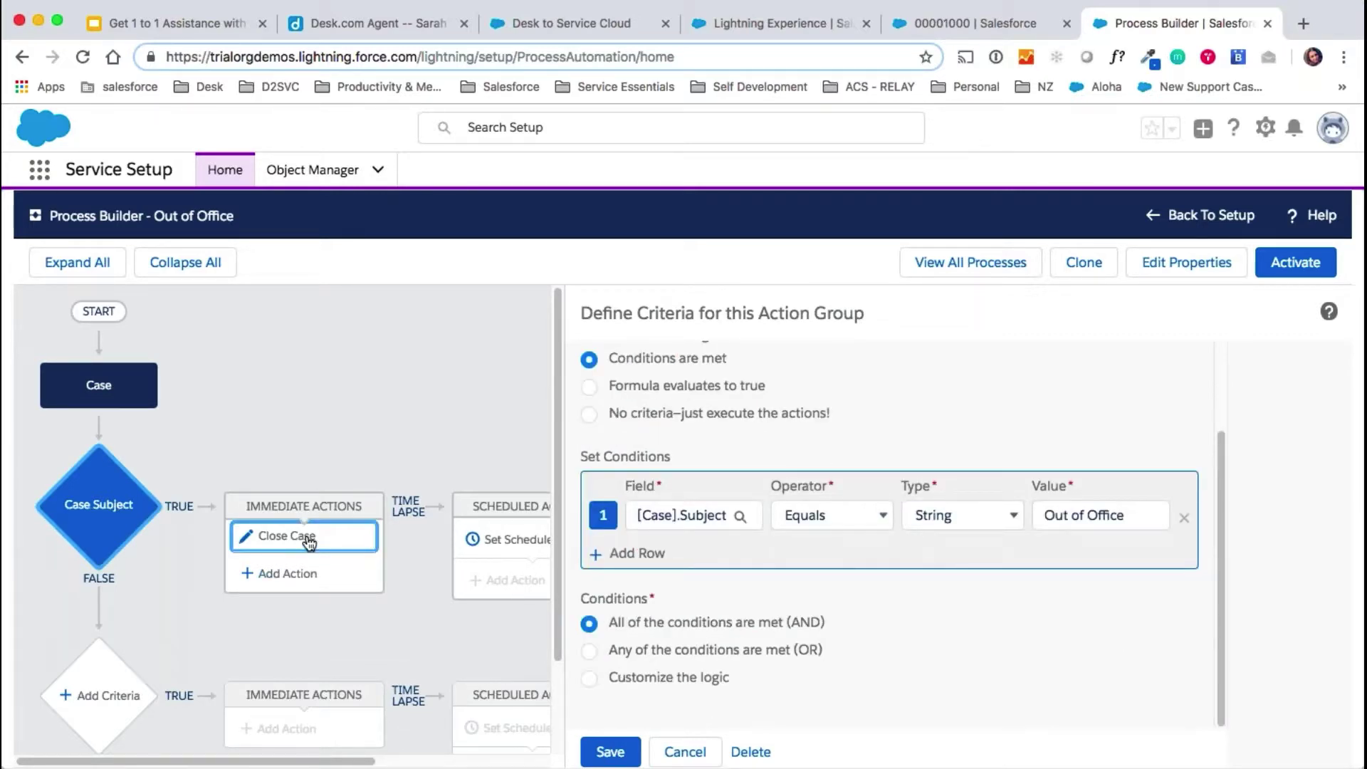
{"action": "scroll", "coordinate": [1073, 549], "scroll_direction": "down", "scroll_amount": 1}
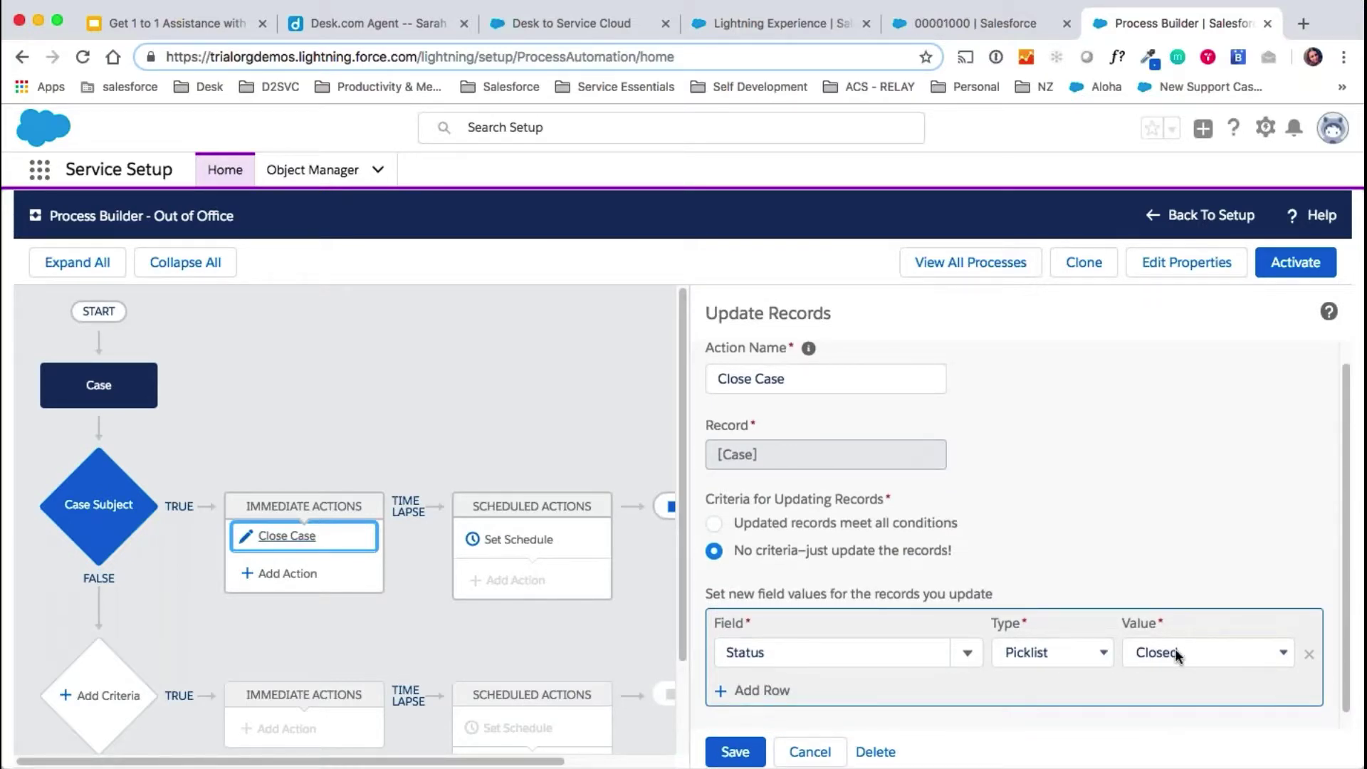
{"action": "scroll", "coordinate": [1173, 659], "scroll_direction": "down", "scroll_amount": 1}
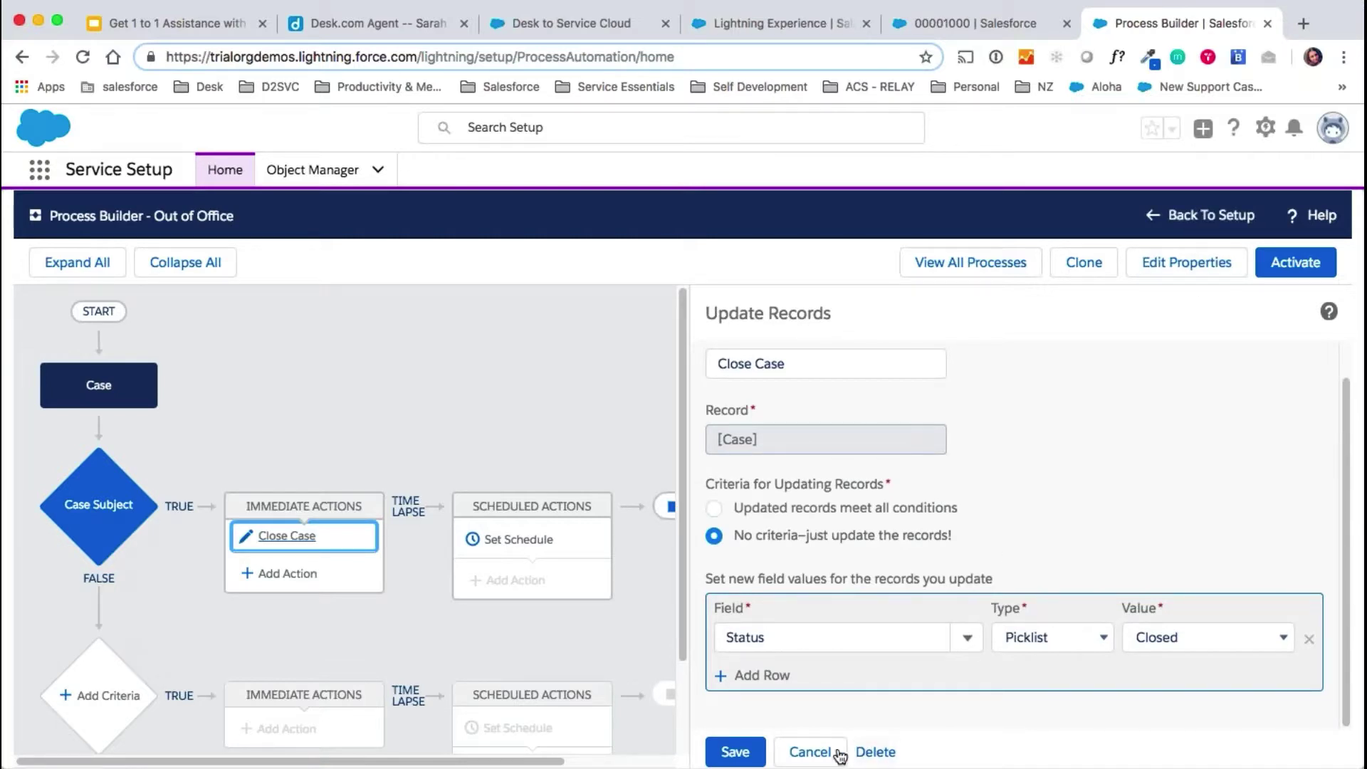
{"action": "left_click", "coordinate": [810, 752]}
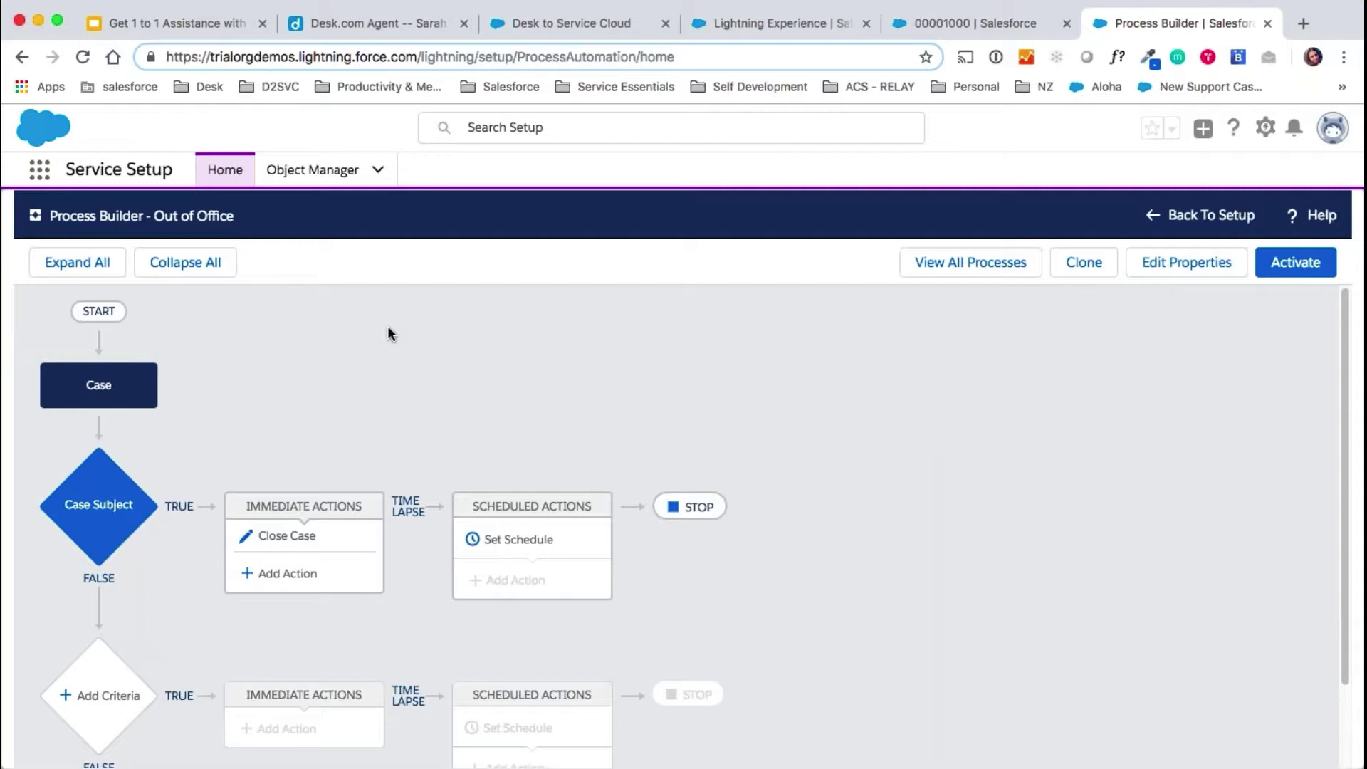
Step: Leave the Out of Office process, revisit the process list, and return to Service Setup Home with the Quick Find search cleared
{"action": "left_click", "coordinate": [1190, 218]}
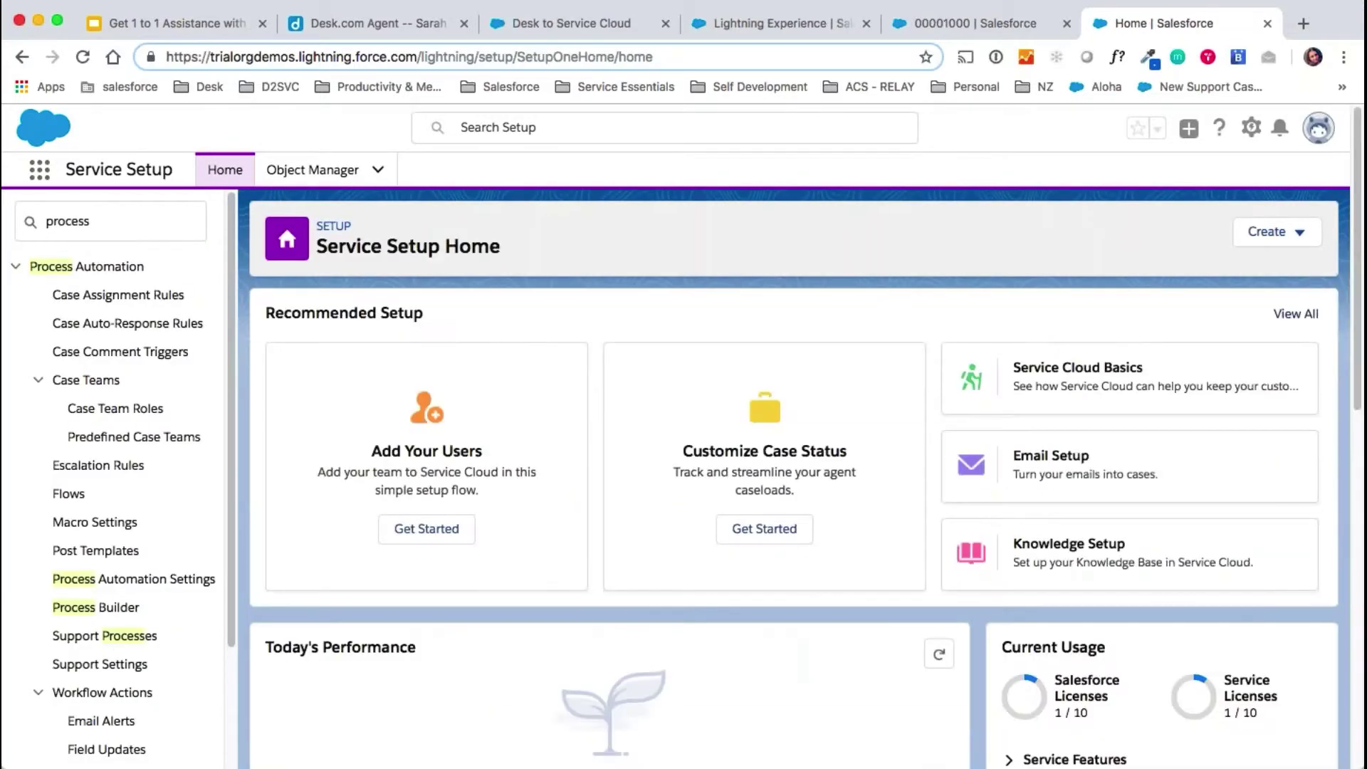
{"action": "left_click", "coordinate": [104, 611]}
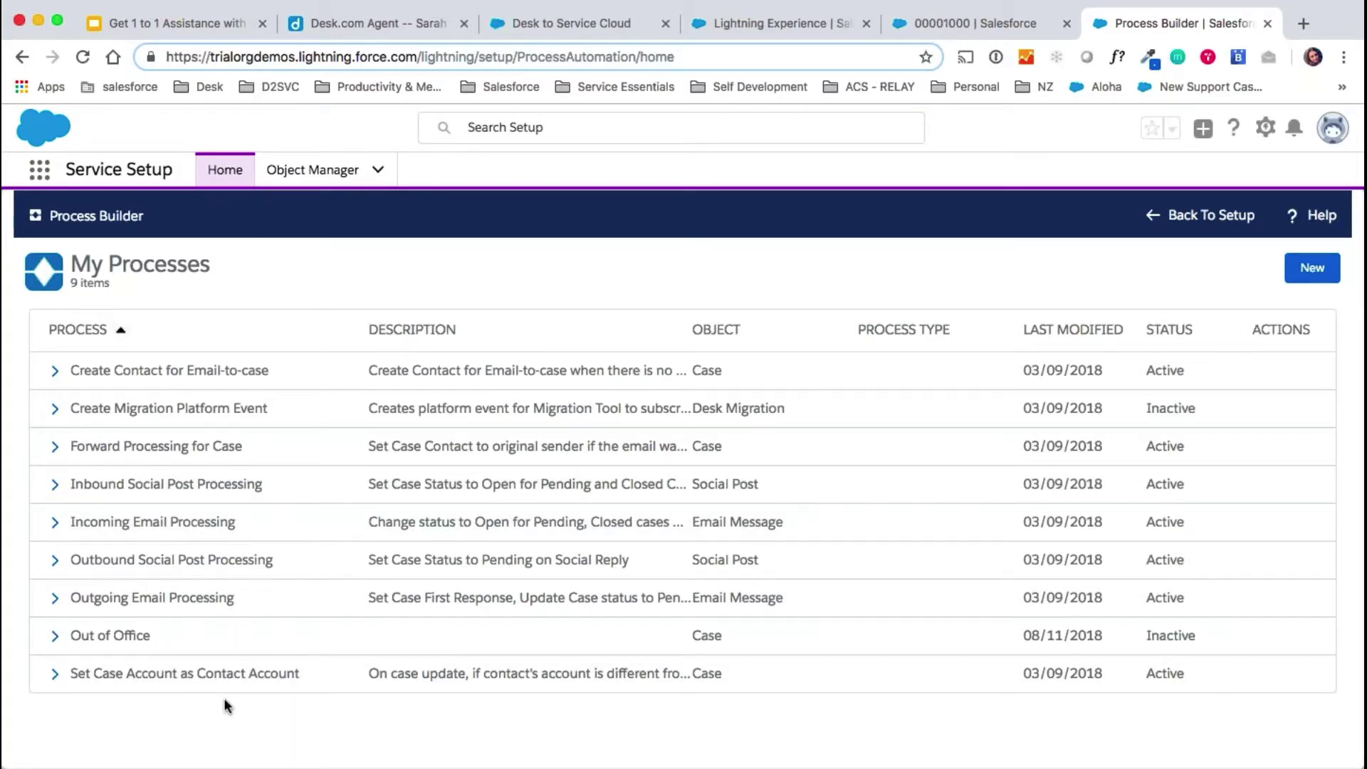
{"action": "left_click", "coordinate": [225, 169]}
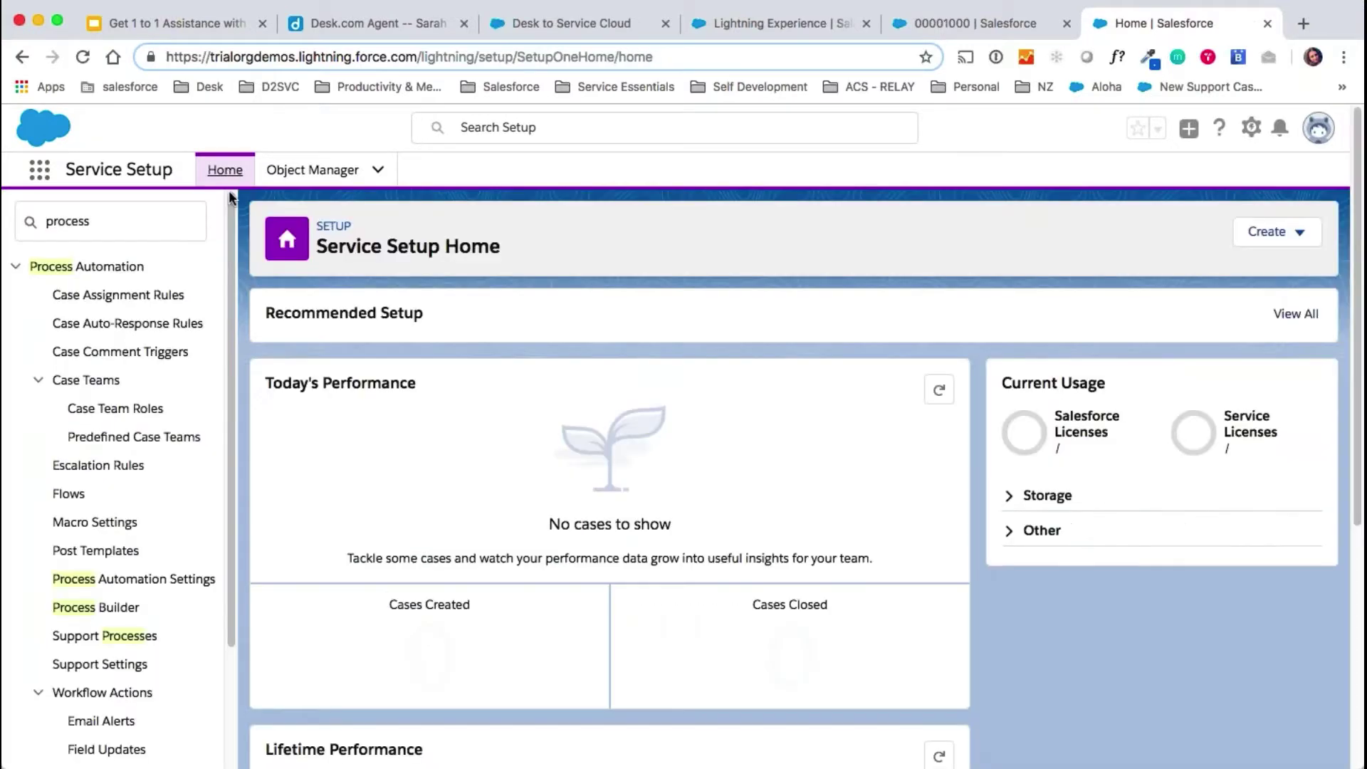
{"action": "key", "text": "BackSpace"}
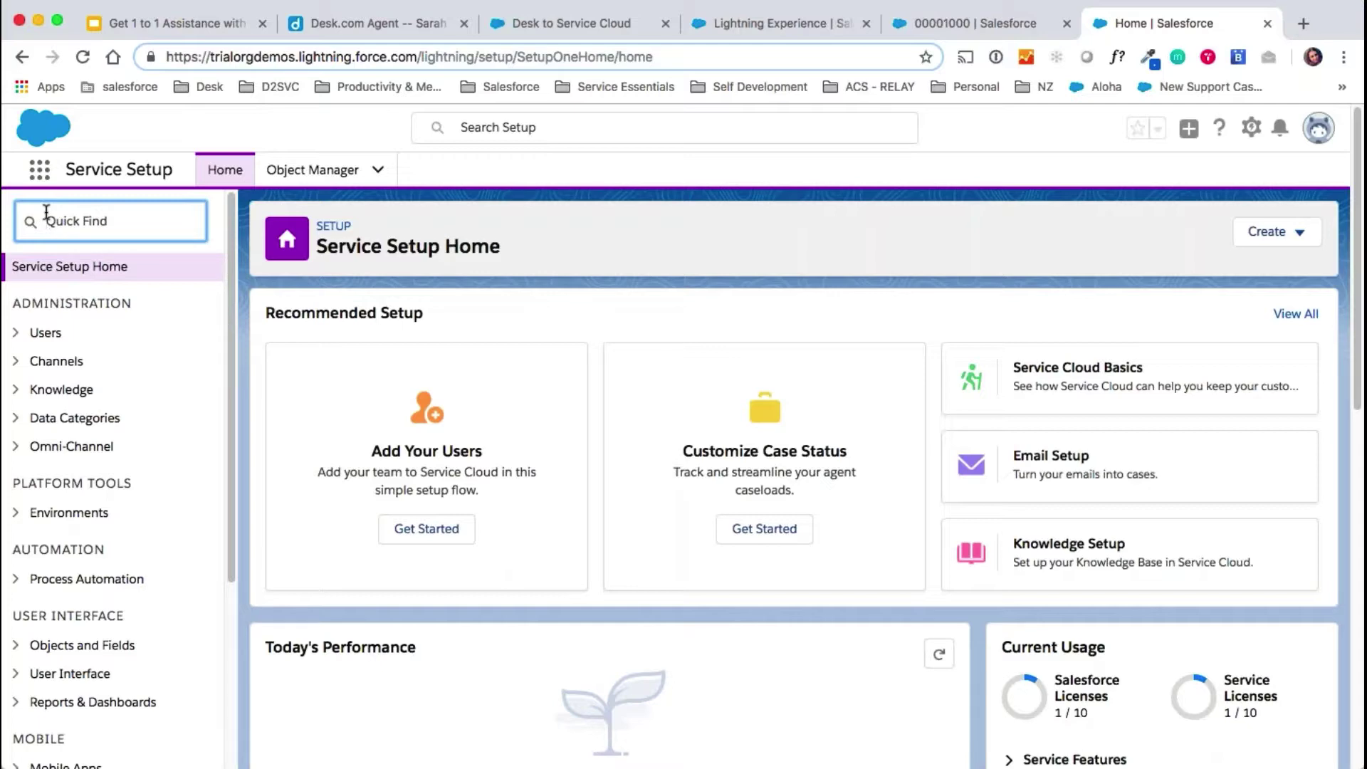
Step: Browse the full list of recommended setup guides, open Facebook Setup, and close it without starting the setup
{"action": "left_click", "coordinate": [1308, 316]}
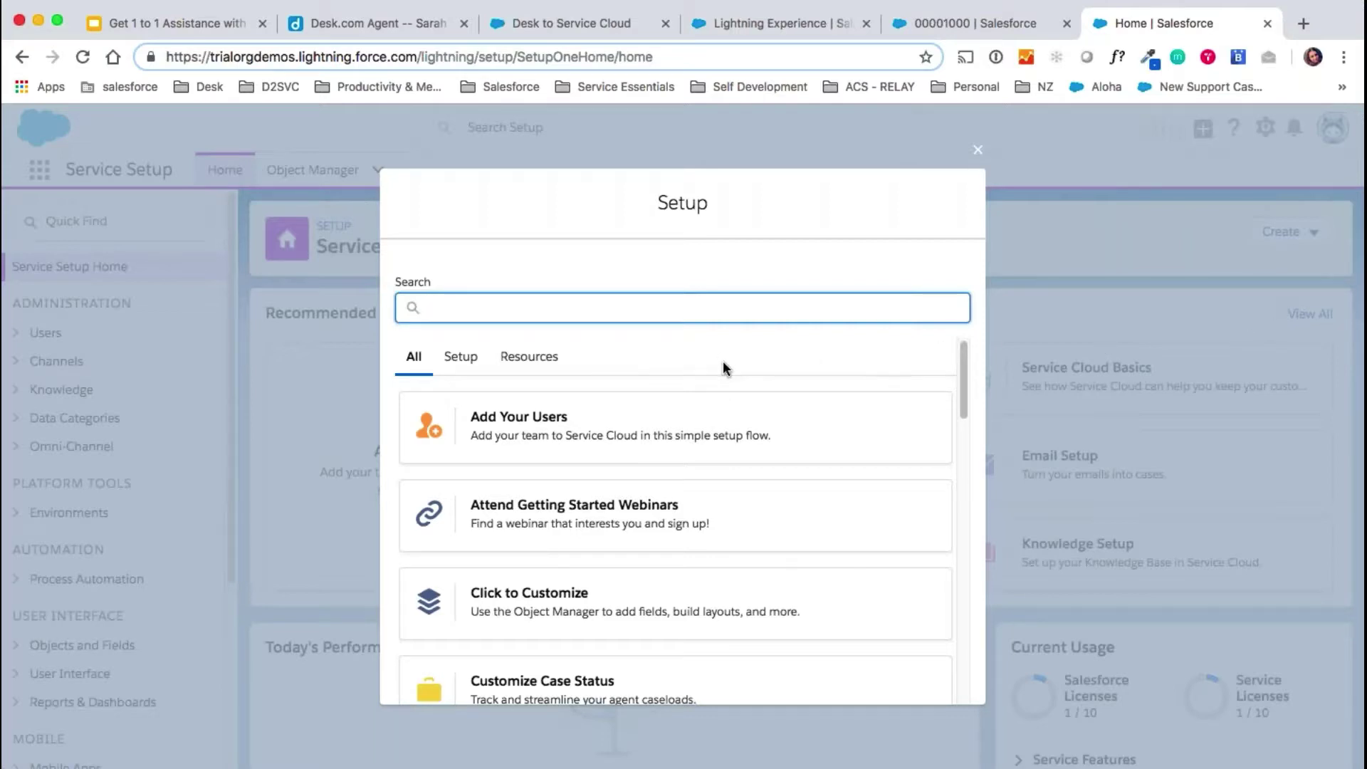
{"action": "scroll", "coordinate": [733, 420], "scroll_direction": "down", "scroll_amount": 1}
{"action": "scroll", "coordinate": [739, 434], "scroll_direction": "down", "scroll_amount": 3}
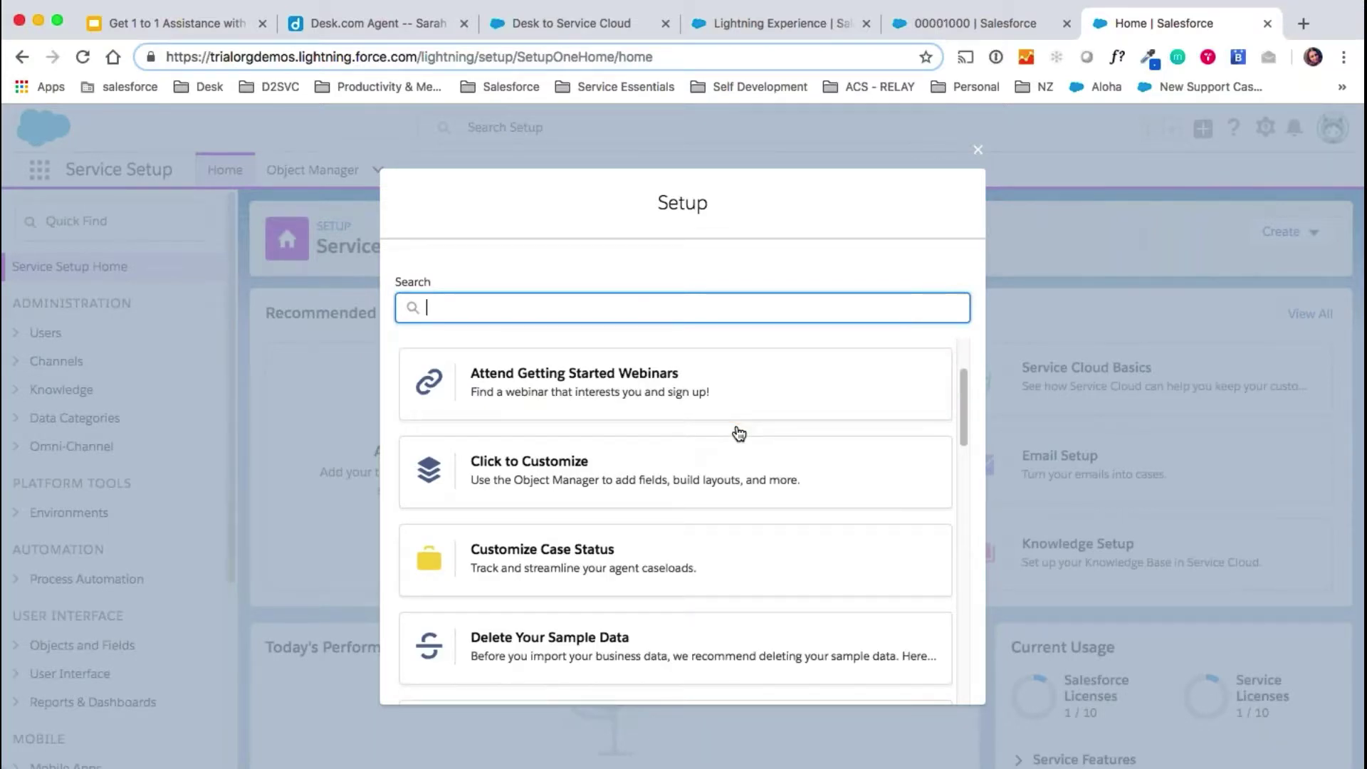
{"action": "scroll", "coordinate": [737, 431], "scroll_direction": "down", "scroll_amount": 8}
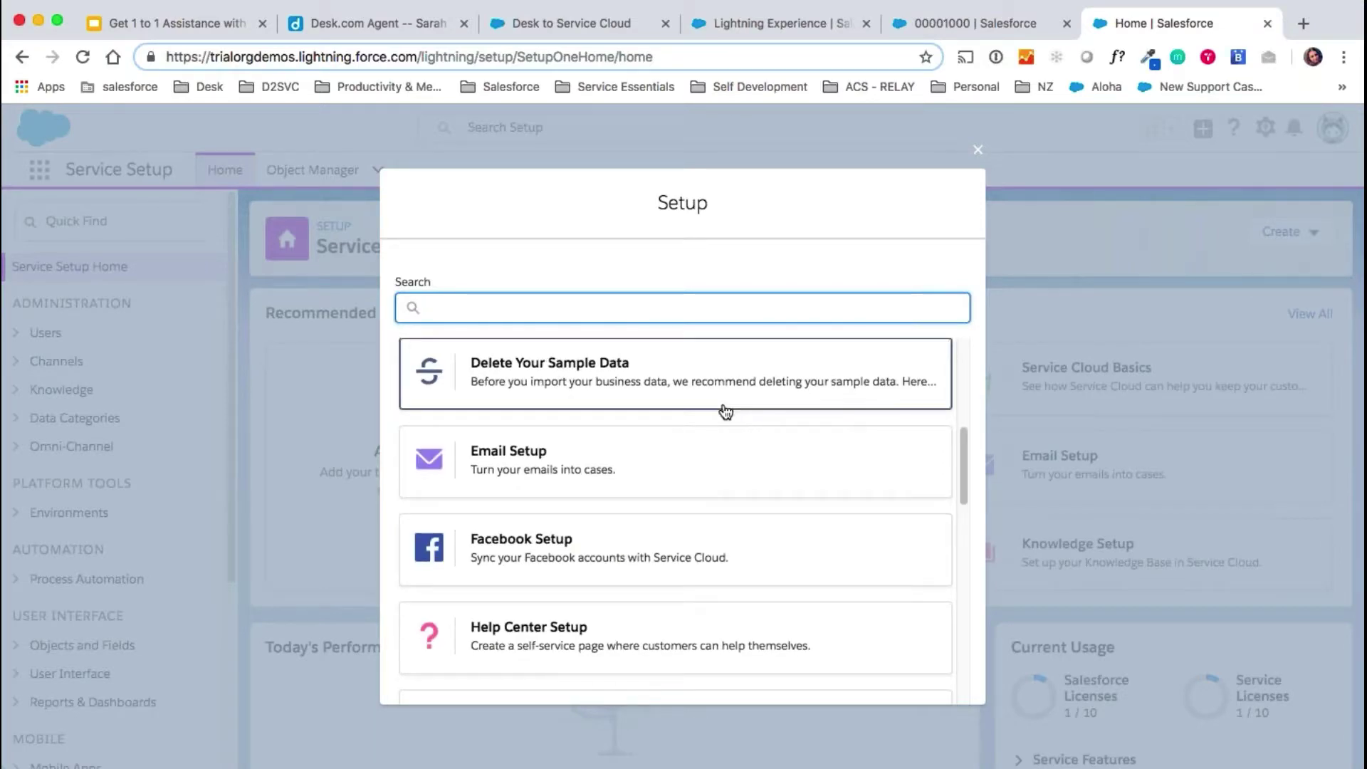
{"action": "left_click", "coordinate": [712, 549]}
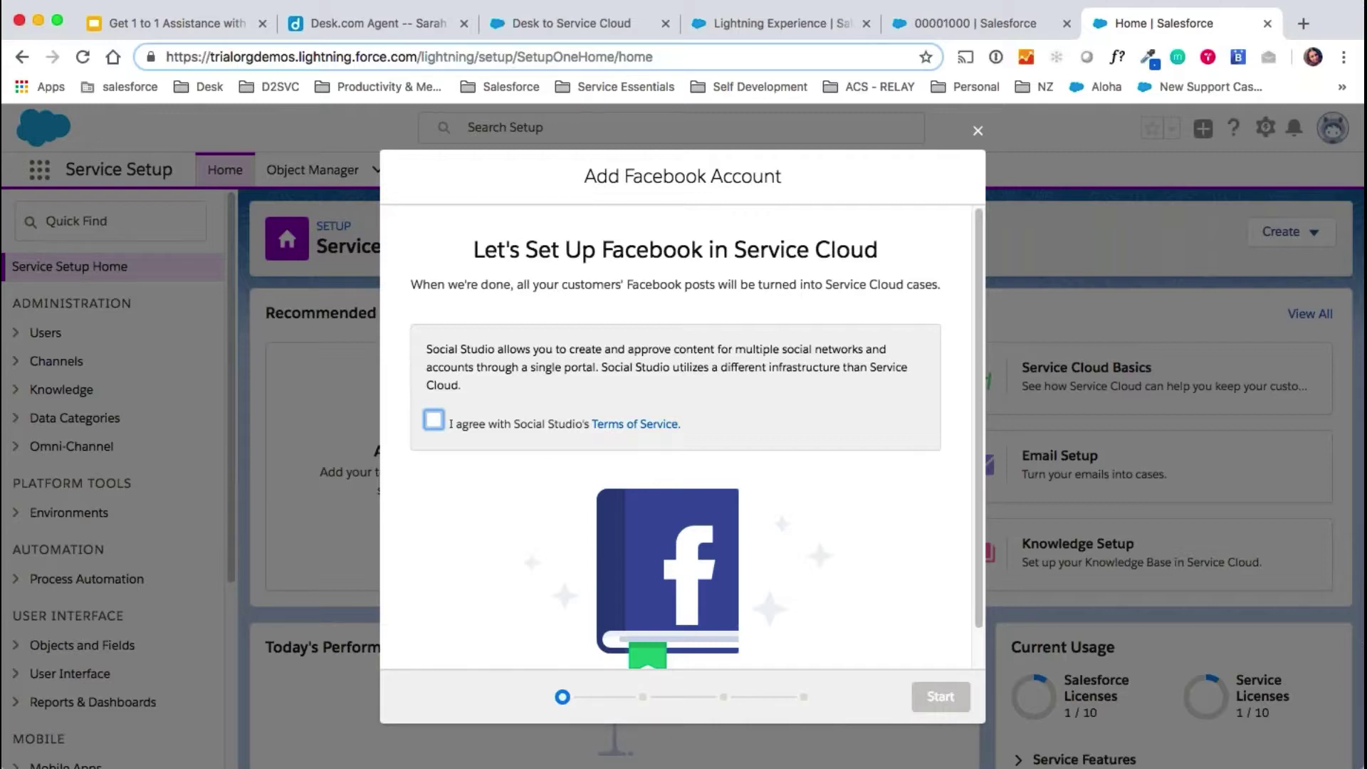
{"action": "left_click", "coordinate": [975, 132]}
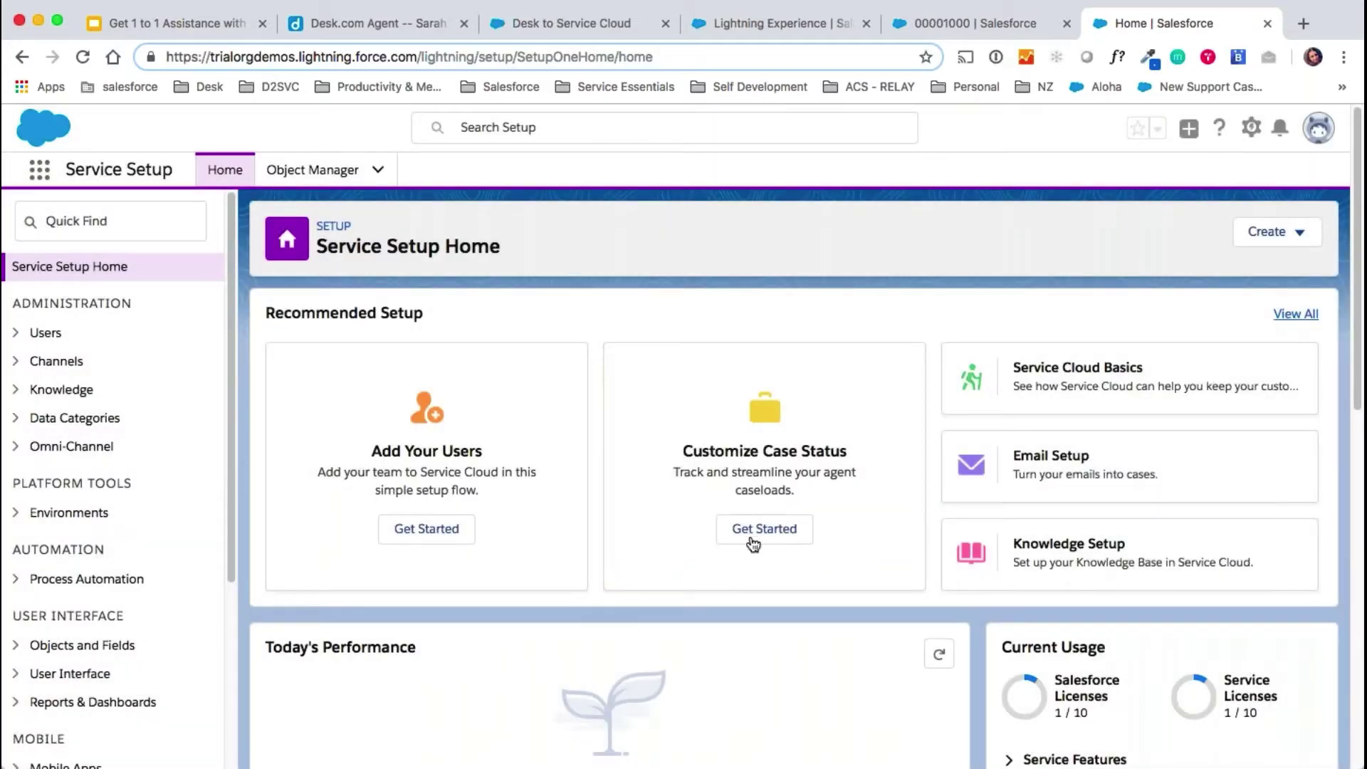
Step: Look through the remaining setup guides, including Live Agent, Omni Channel, Twitter and Email Setup, and close the list
{"action": "scroll", "coordinate": [709, 540], "scroll_direction": "down", "scroll_amount": 12}
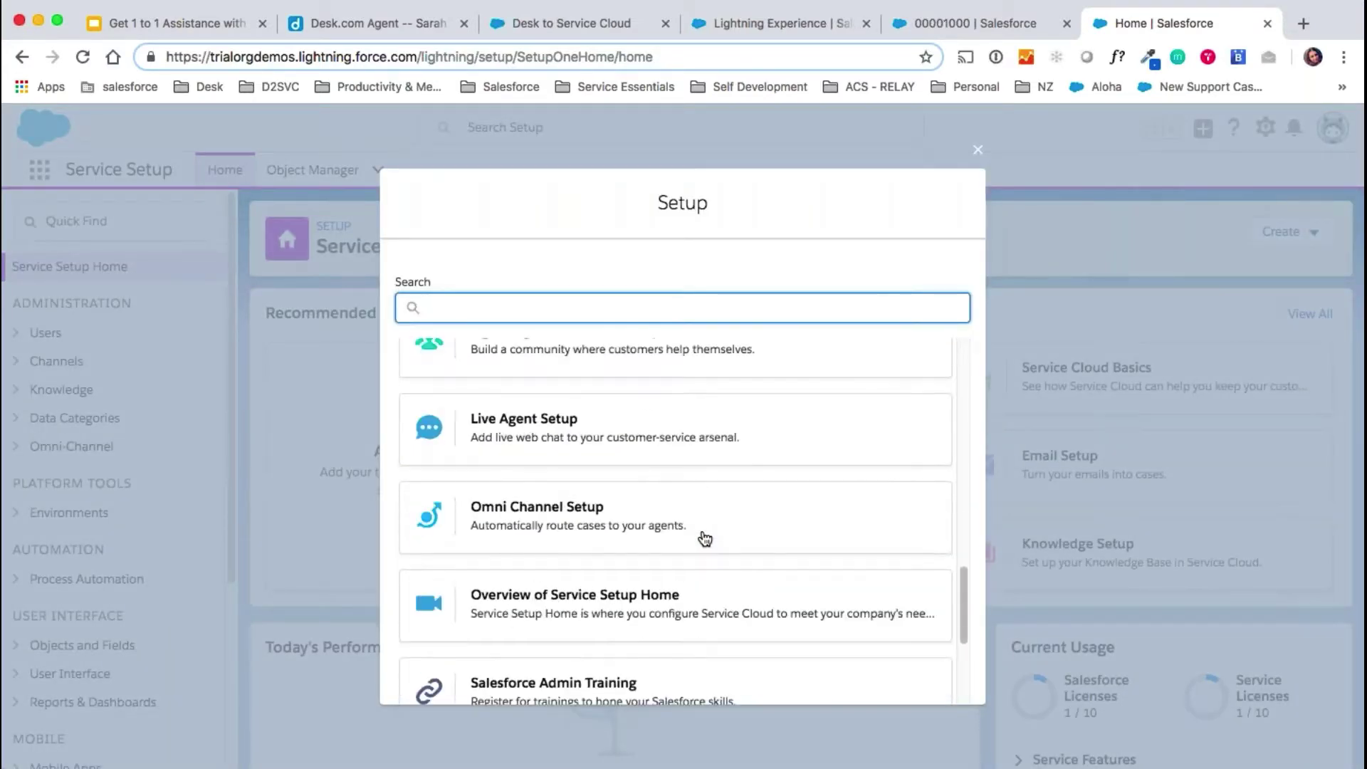
{"action": "scroll", "coordinate": [706, 539], "scroll_direction": "down", "scroll_amount": 5}
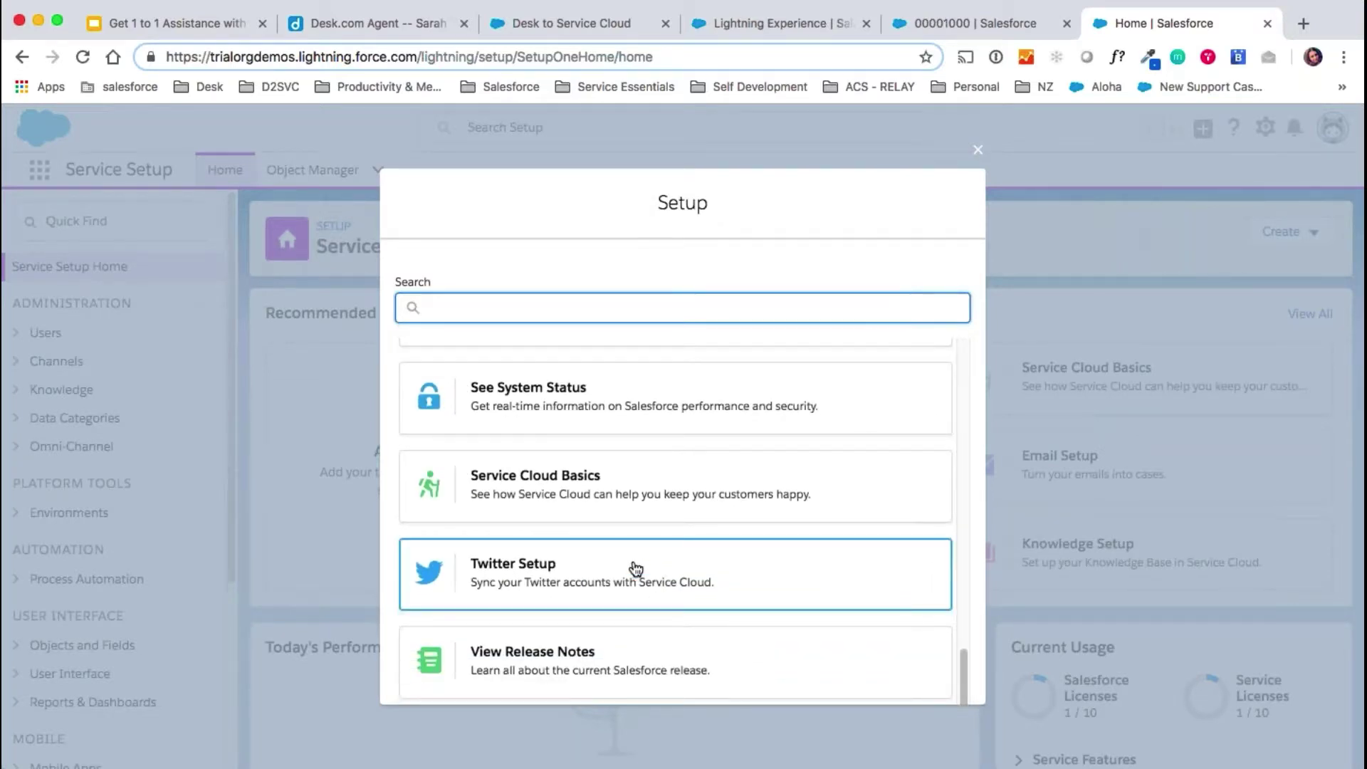
{"action": "scroll", "coordinate": [636, 567], "scroll_direction": "up", "scroll_amount": 10}
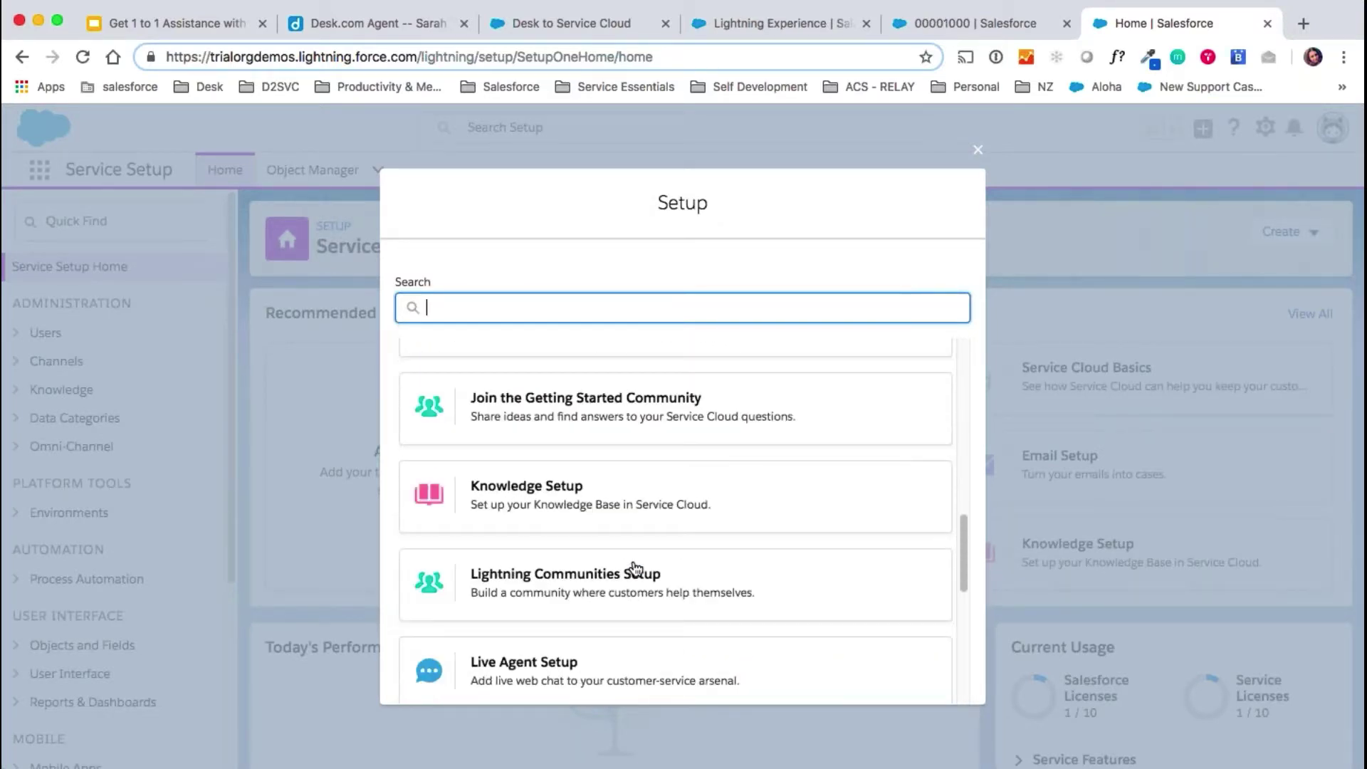
{"action": "scroll", "coordinate": [636, 568], "scroll_direction": "up", "scroll_amount": 4}
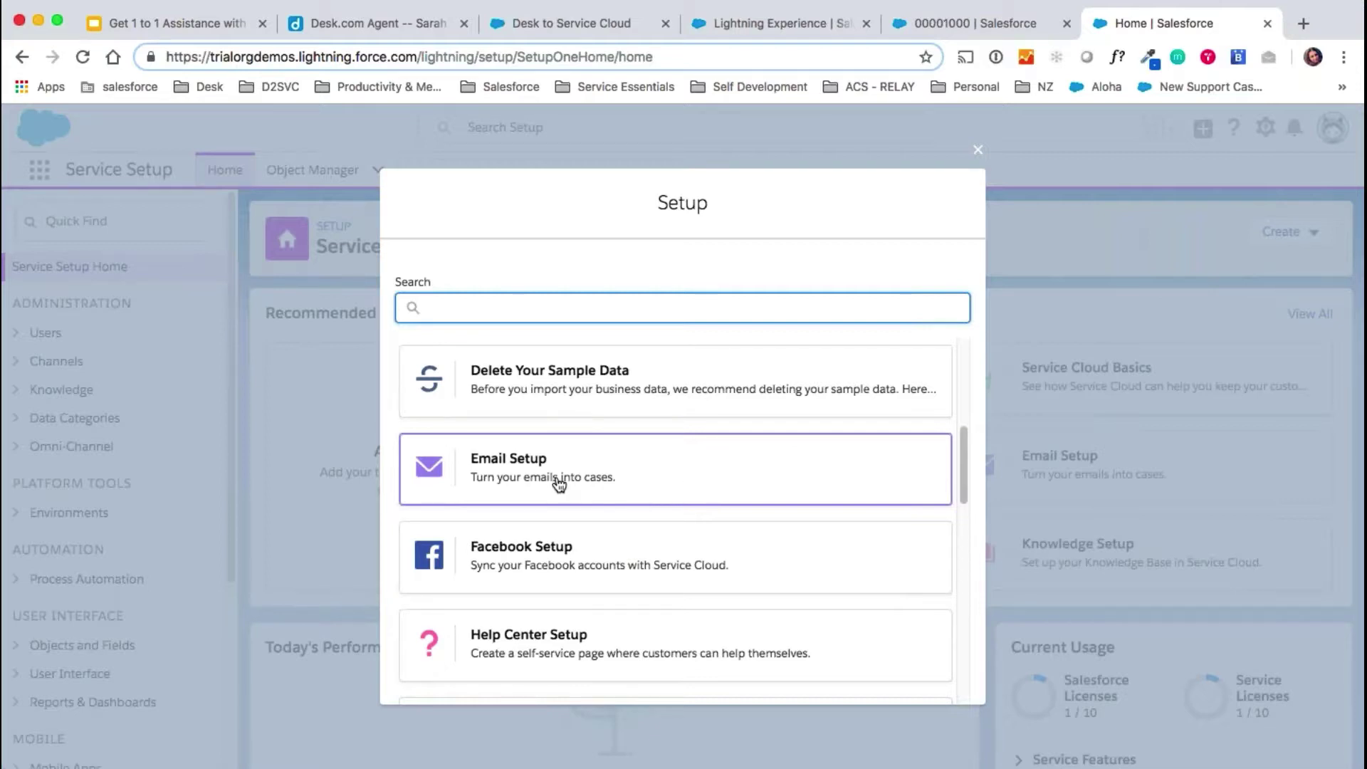
{"action": "left_click", "coordinate": [978, 151]}
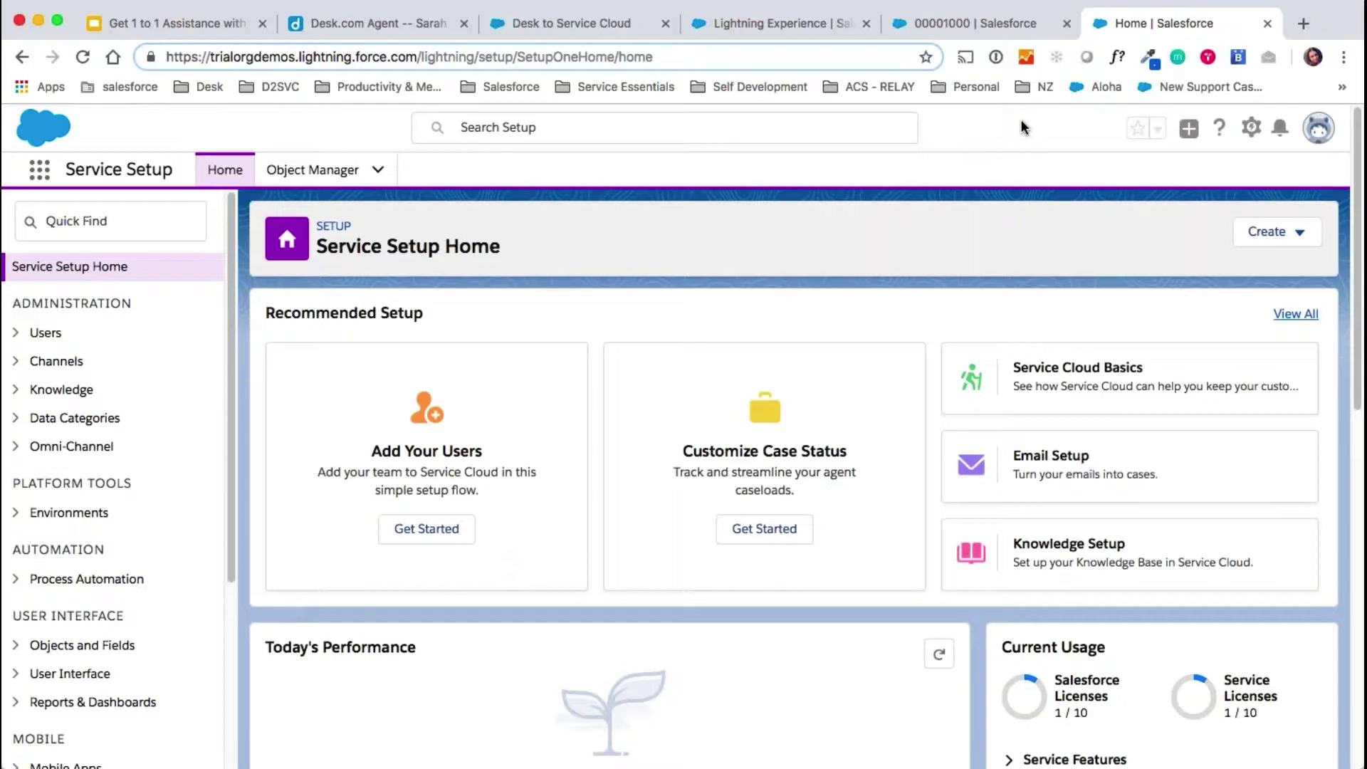
Step: Switch to the Google Slides deck and start presenting it from the Service Cloud Walk-through slide
{"action": "left_click", "coordinate": [254, 13]}
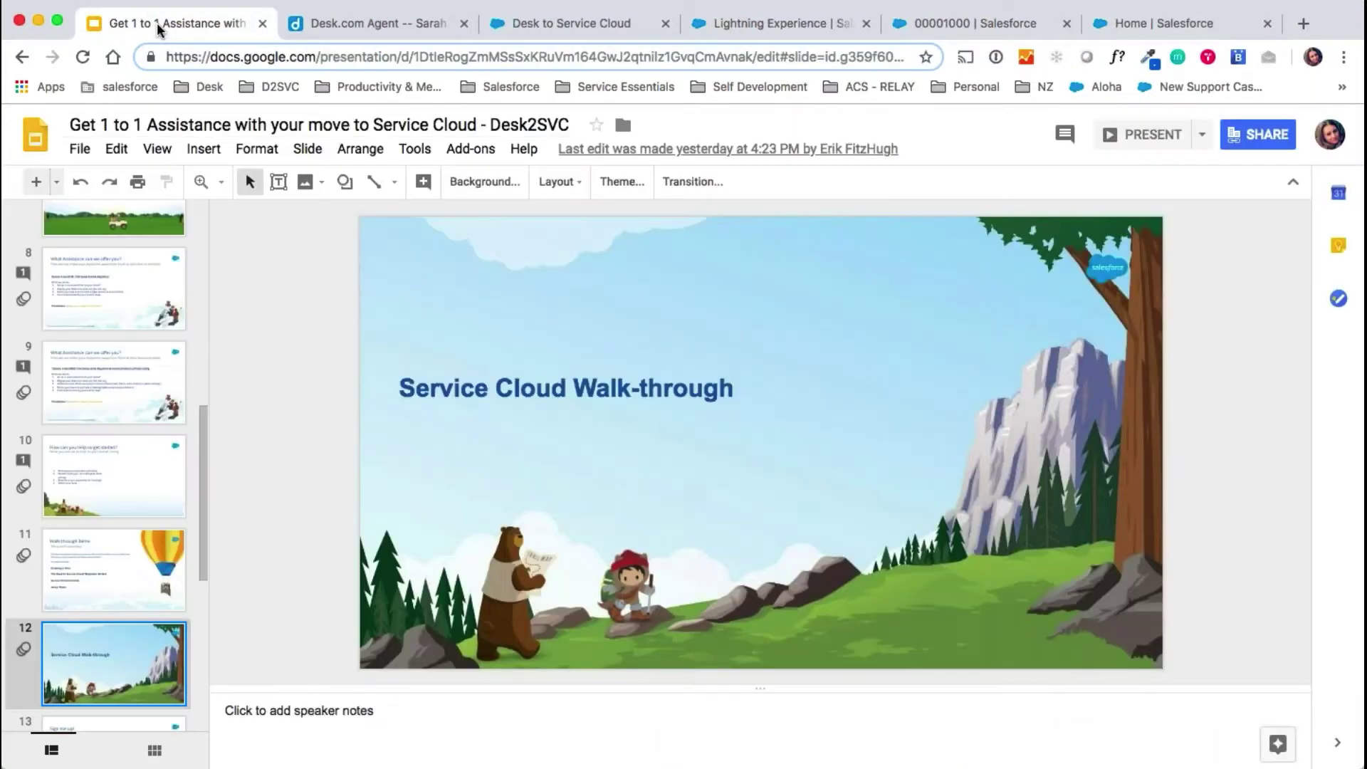
{"action": "left_click", "coordinate": [1133, 139]}
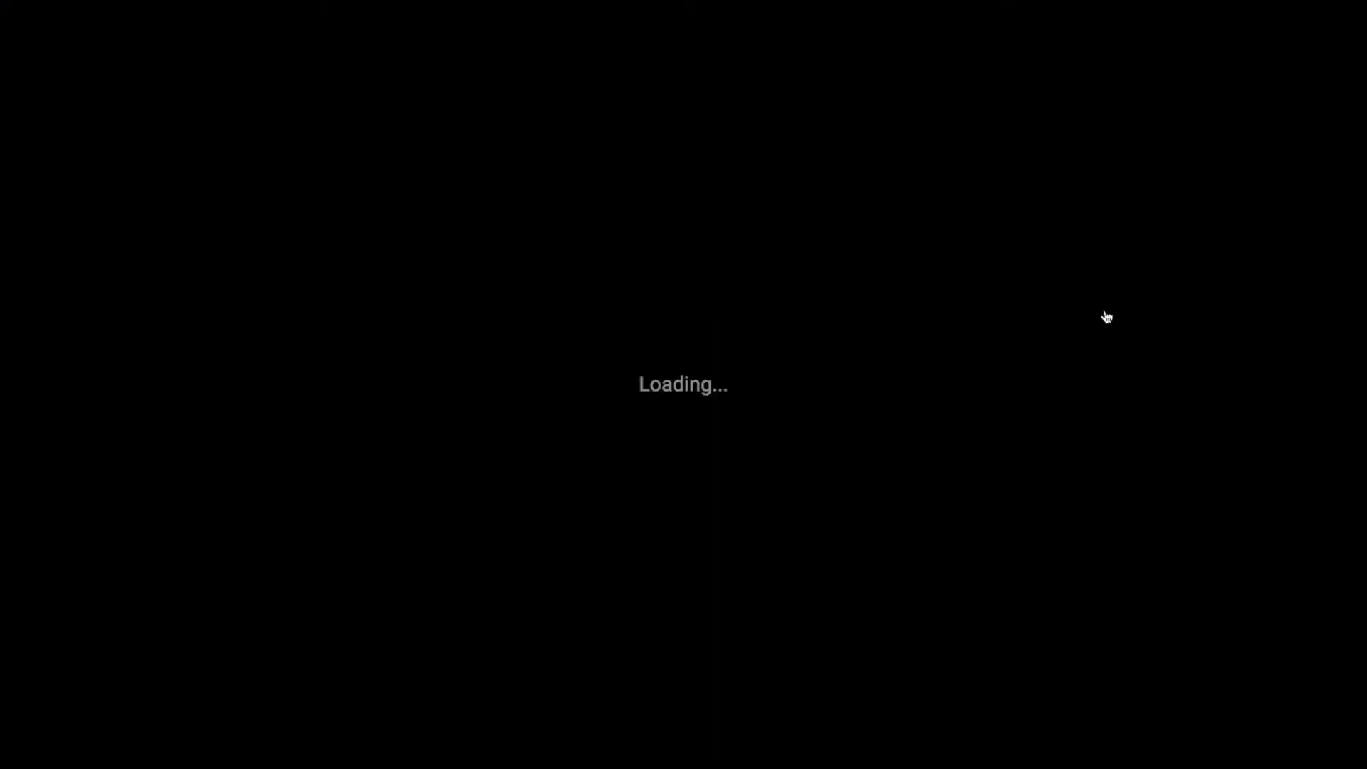